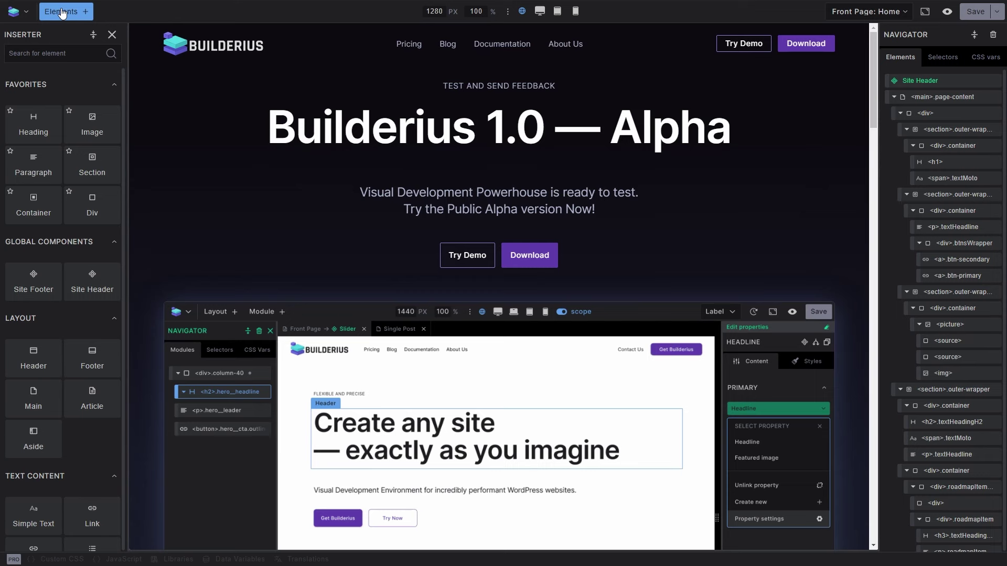
# Open the element inserter and collapse, then re-expand, all element categories.
pyautogui.click(25, 17)
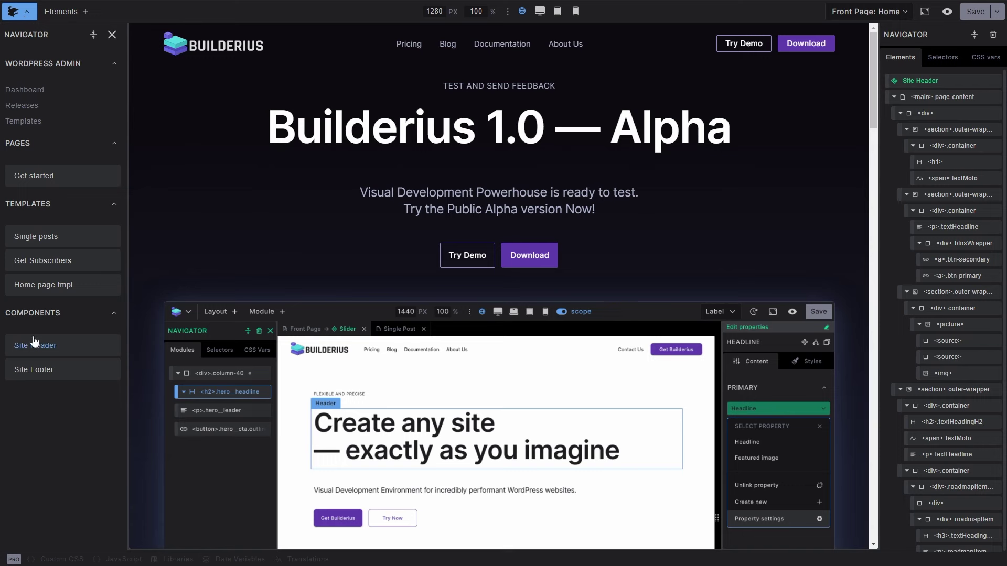
pyautogui.click(62, 17)
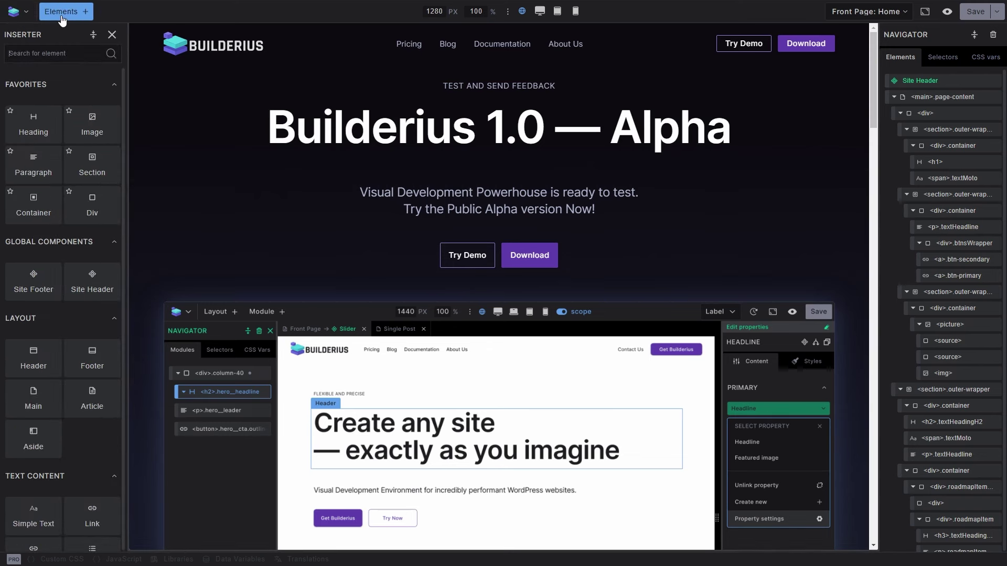
pyautogui.scroll(-3, 62, 367)
pyautogui.scroll(3, 64, 430)
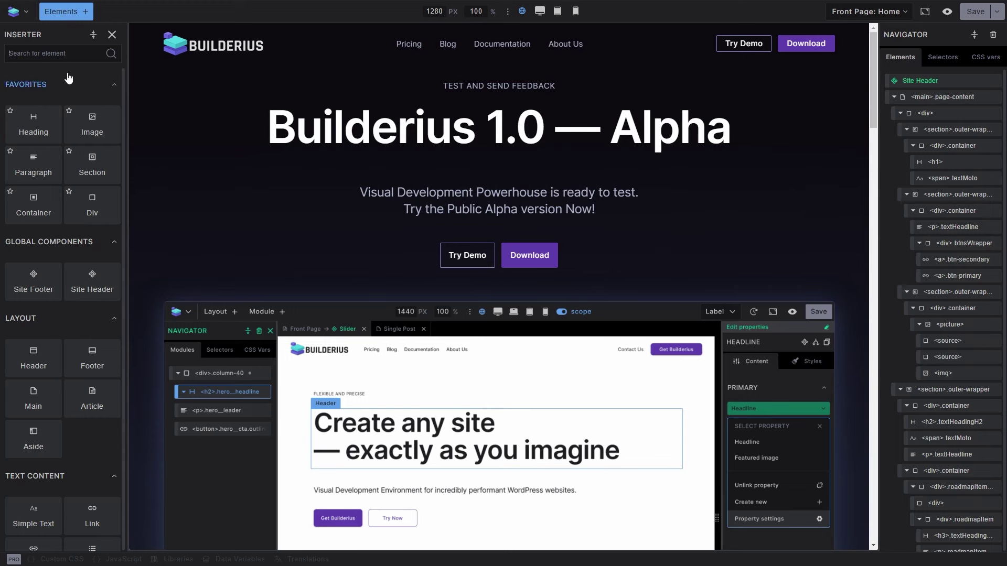
pyautogui.click(92, 37)
pyautogui.click(92, 35)
# Search the inserter for 'coll', then clear the search.
pyautogui.click(45, 222)
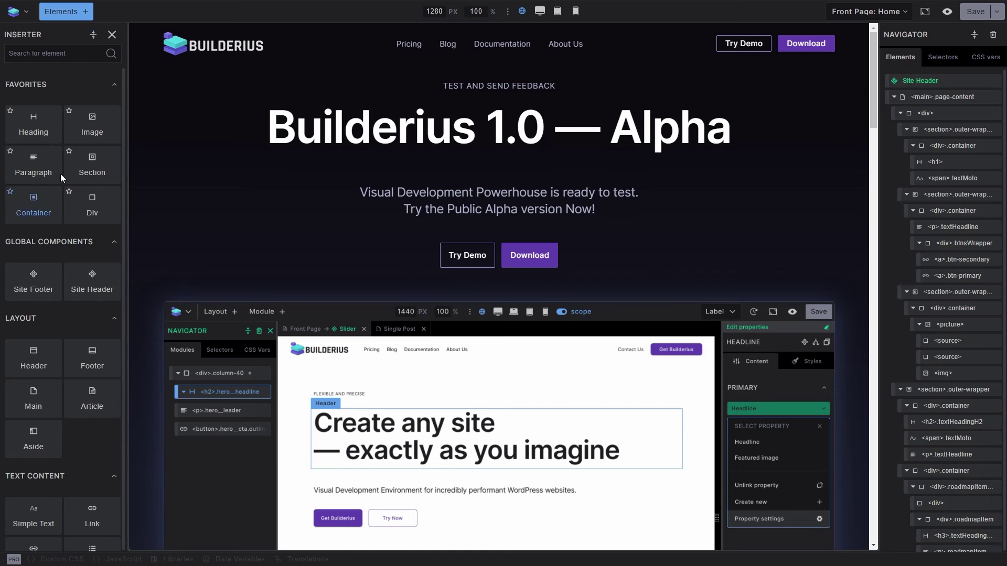
pyautogui.click(48, 54)
pyautogui.write('coll')
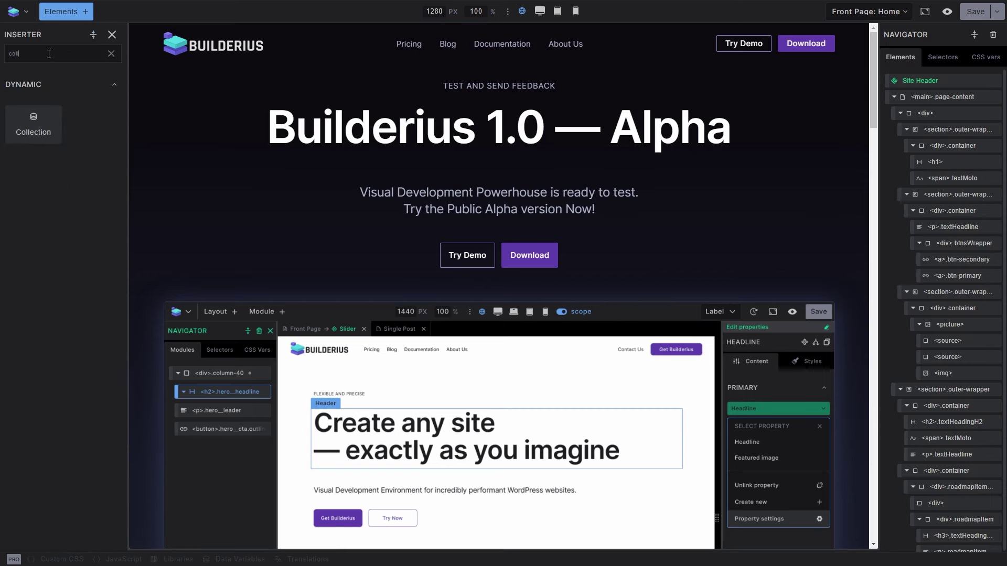
pyautogui.click(111, 53)
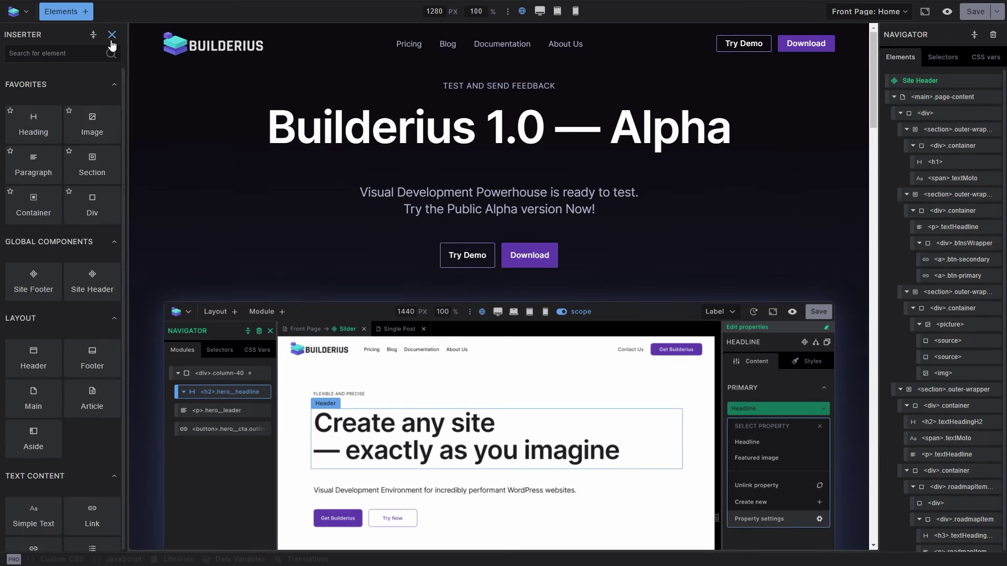
# Preview tablet and mobile widths, return to desktop, and review the 1279/850/478px media queries.
pyautogui.click(112, 35)
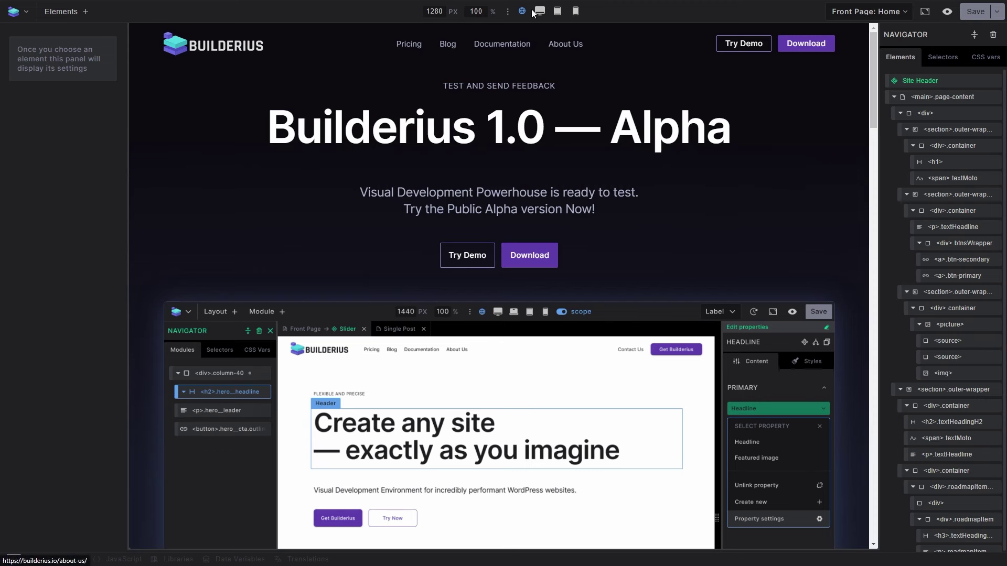
pyautogui.click(557, 11)
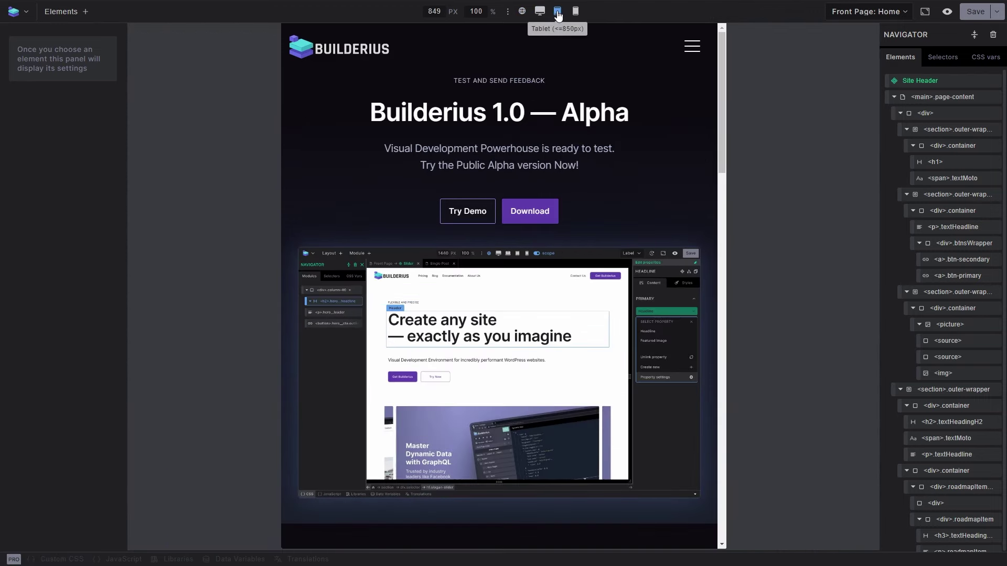
pyautogui.click(575, 11)
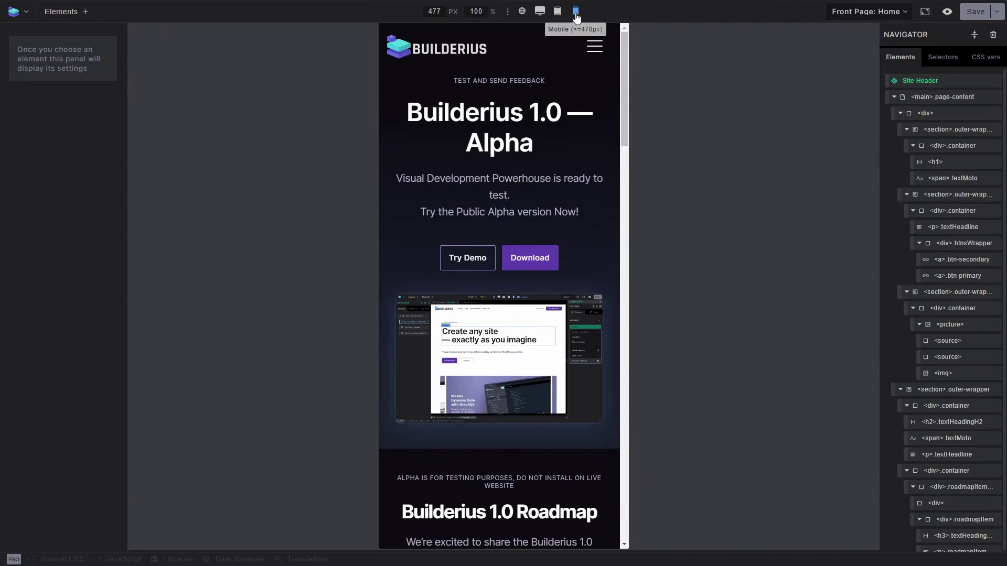
pyautogui.click(557, 11)
pyautogui.click(522, 11)
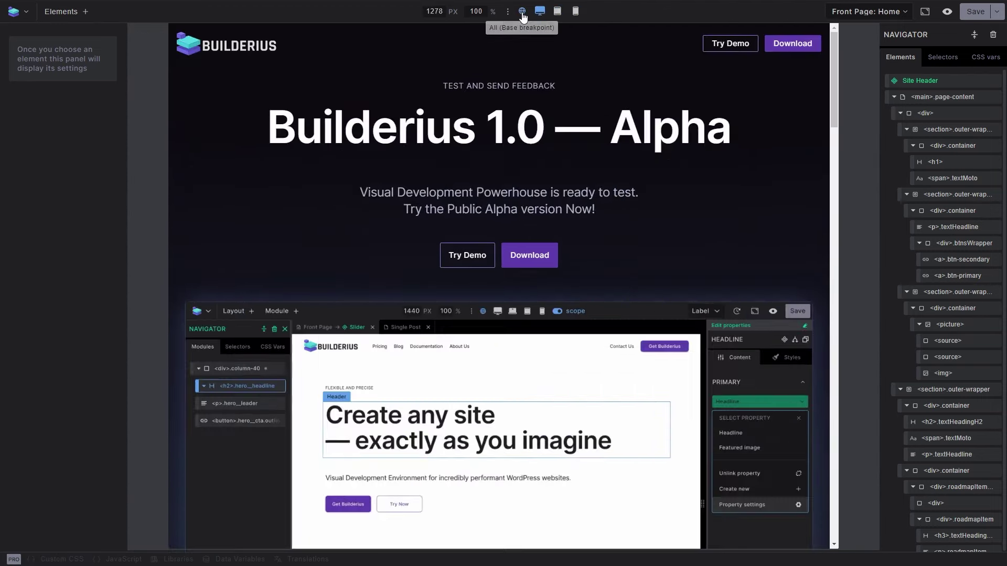
pyautogui.click(507, 12)
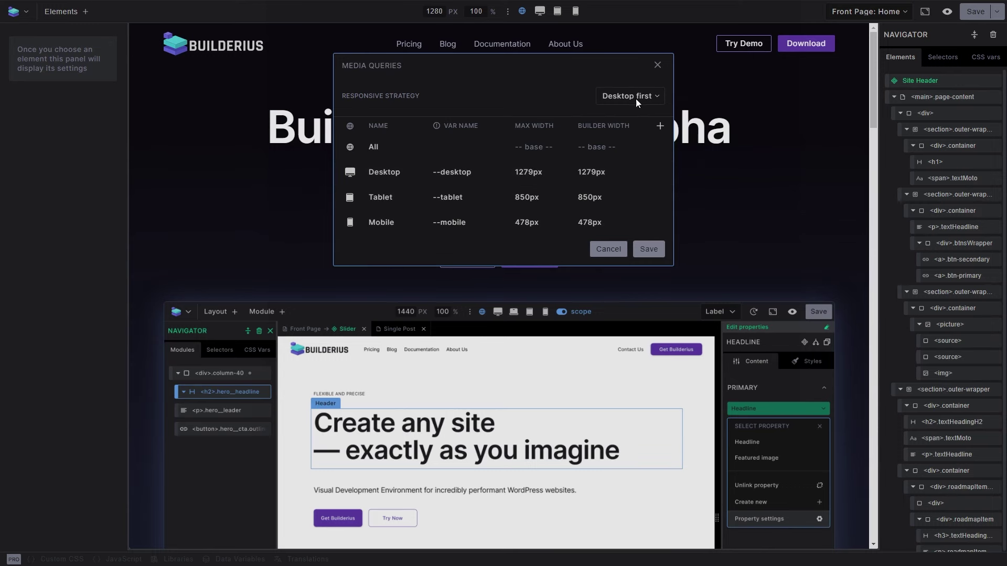
pyautogui.click(657, 65)
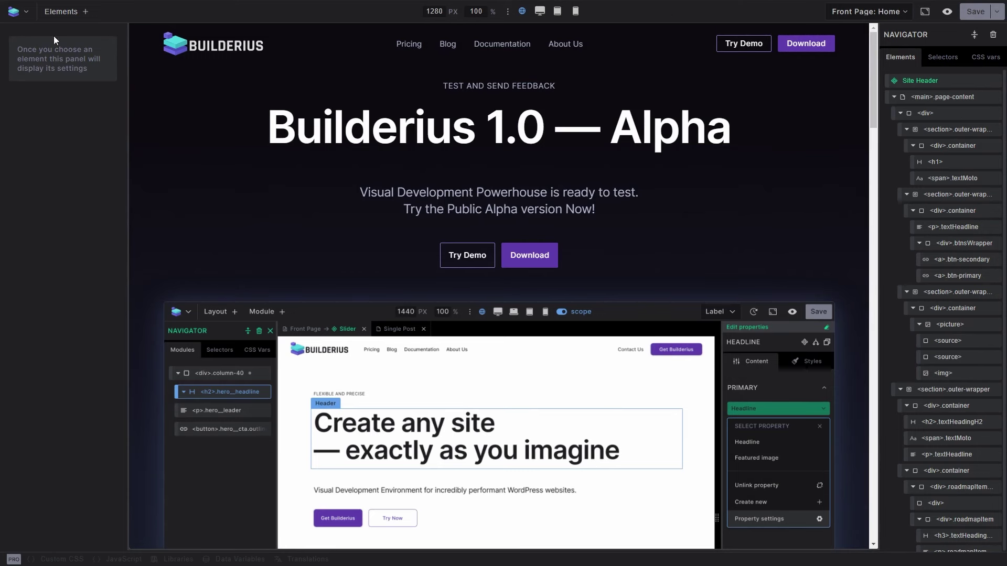
# Open the Single posts template from the Navigator's Templates list.
pyautogui.click(17, 16)
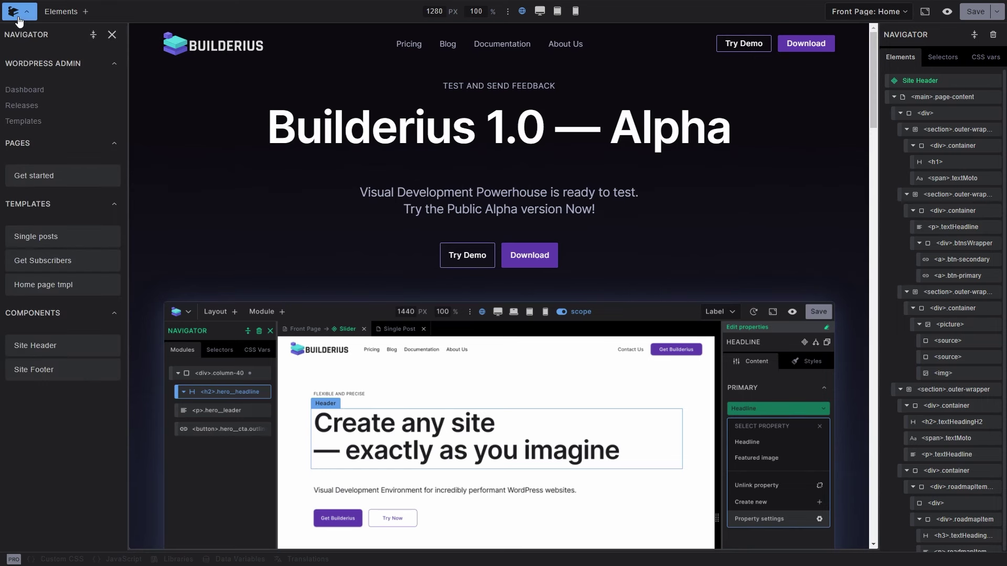
pyautogui.click(52, 242)
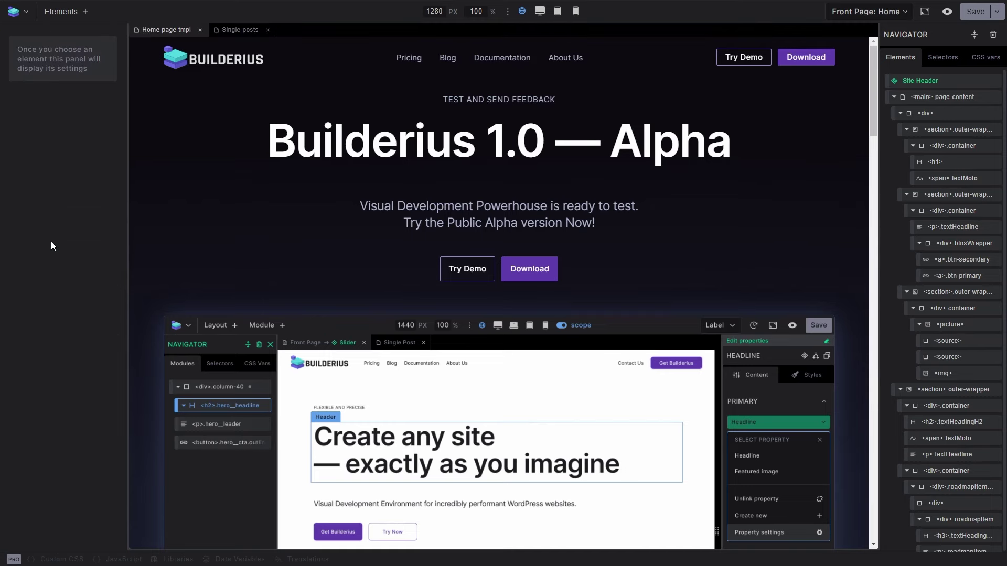
pyautogui.click(239, 28)
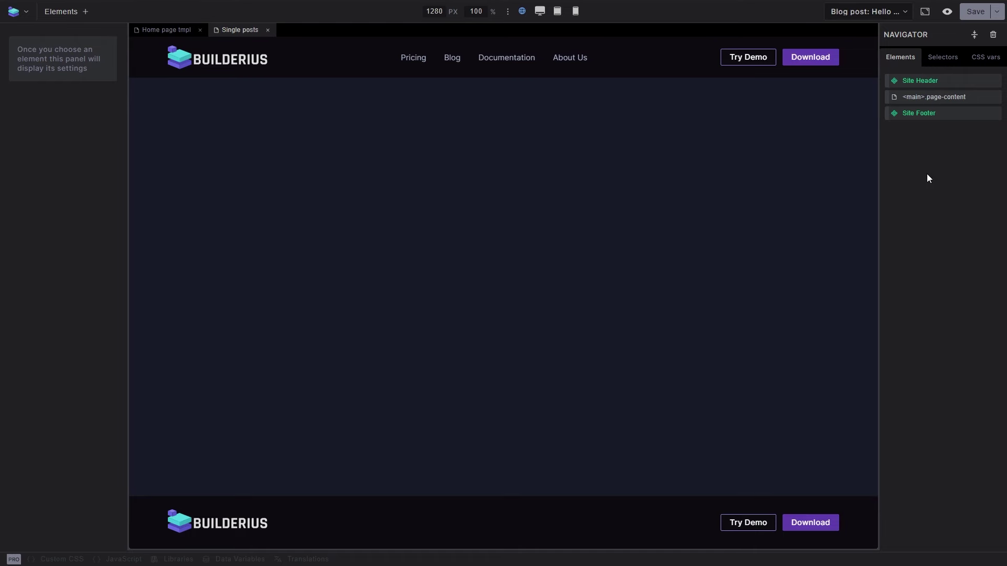
# Insert a centred heading in the main area with 5rem top padding.
pyautogui.click(933, 98)
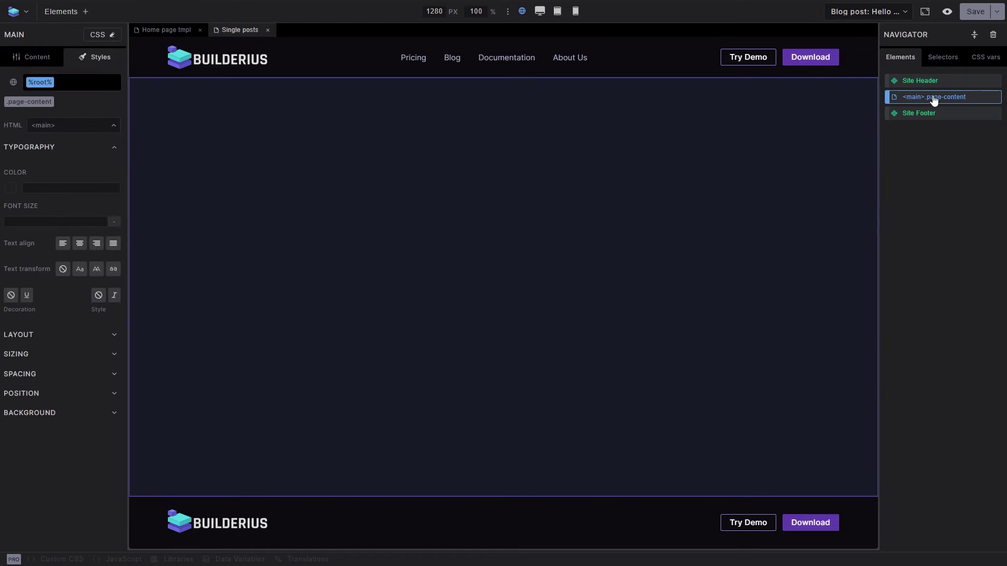
pyautogui.click(74, 12)
pyautogui.click(35, 123)
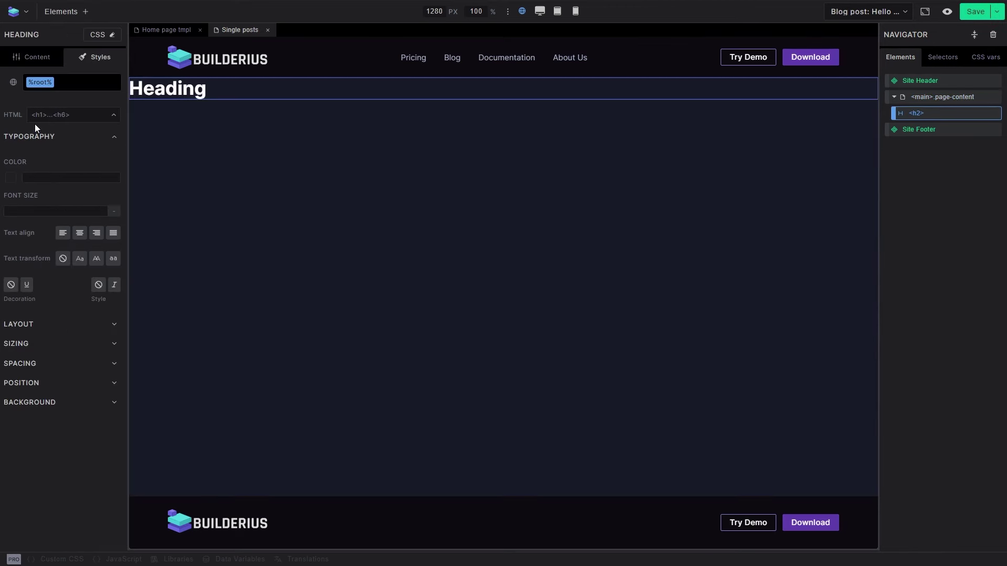
pyautogui.click(80, 233)
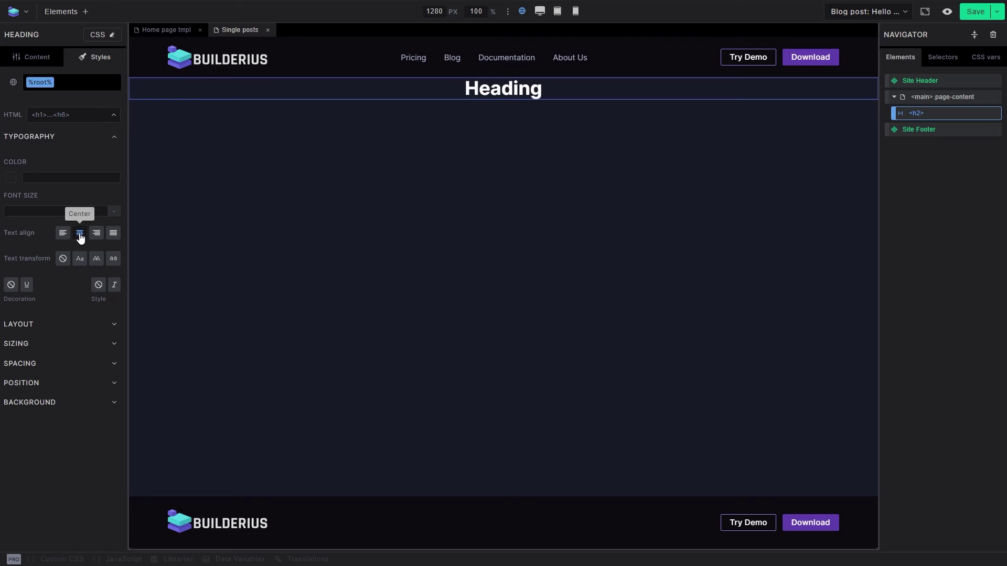
pyautogui.click(48, 366)
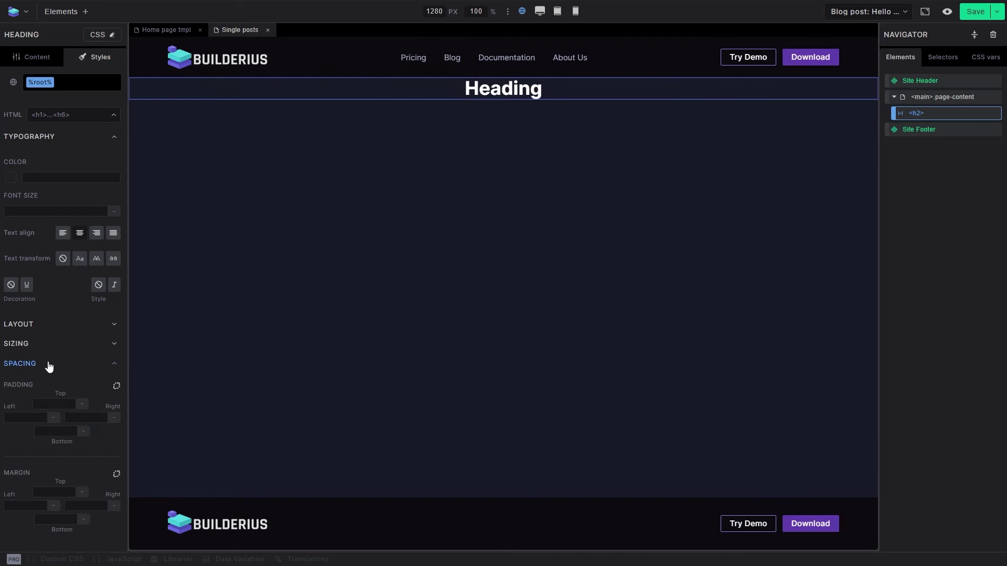
pyautogui.click(55, 406)
pyautogui.write('5rem')
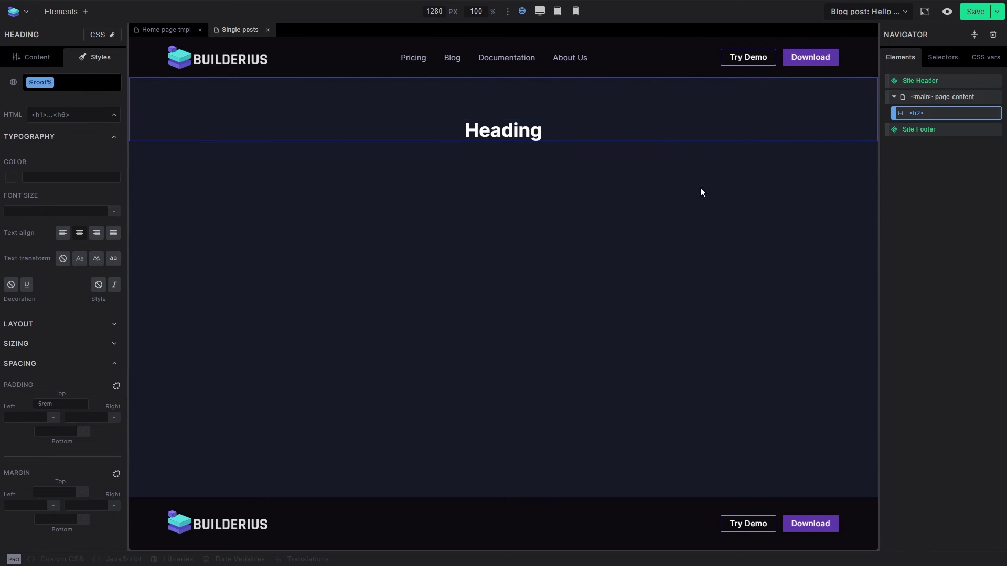
# Make the heading an H1 and delete its placeholder text.
pyautogui.click(26, 57)
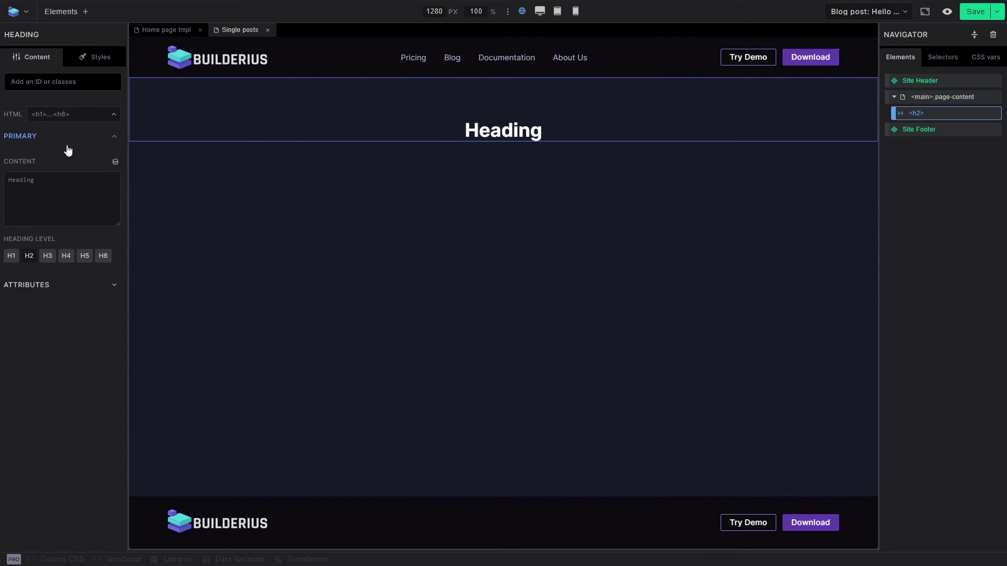
pyautogui.doubleClick(60, 182)
pyautogui.click(11, 256)
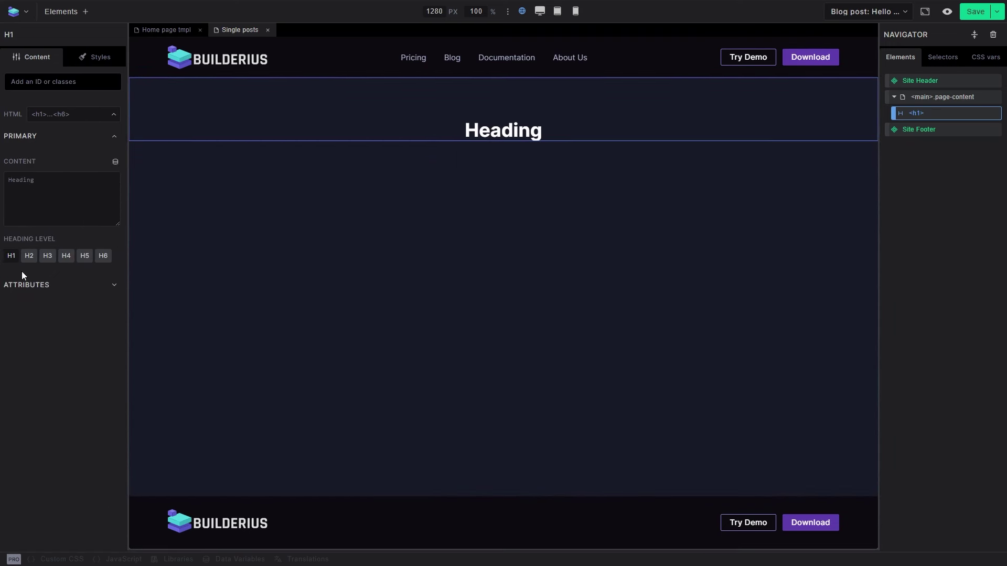
pyautogui.doubleClick(42, 200)
pyautogui.press('BackSpace')
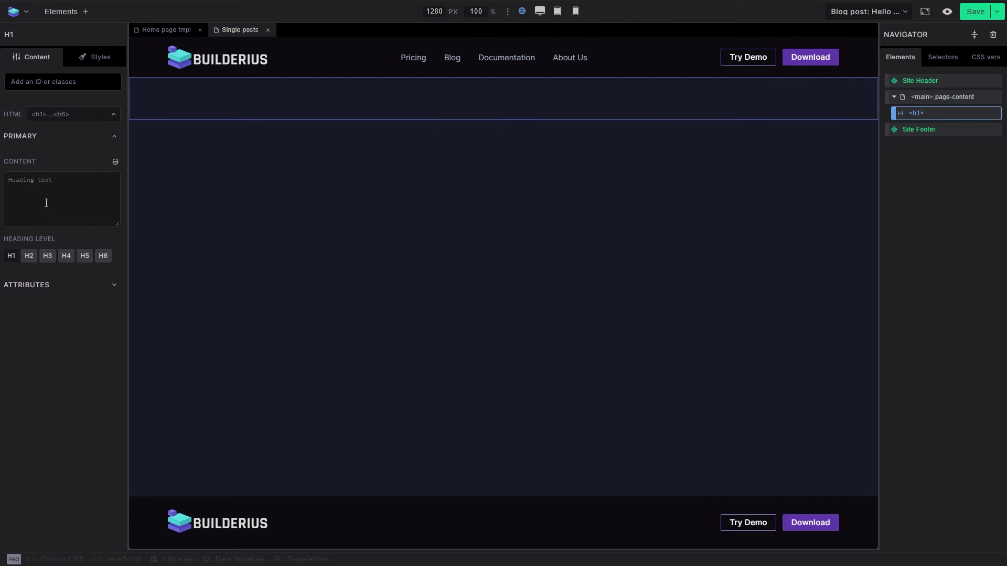
# Bind the heading content to the Current Post > Post title dynamic tag.
pyautogui.click(115, 163)
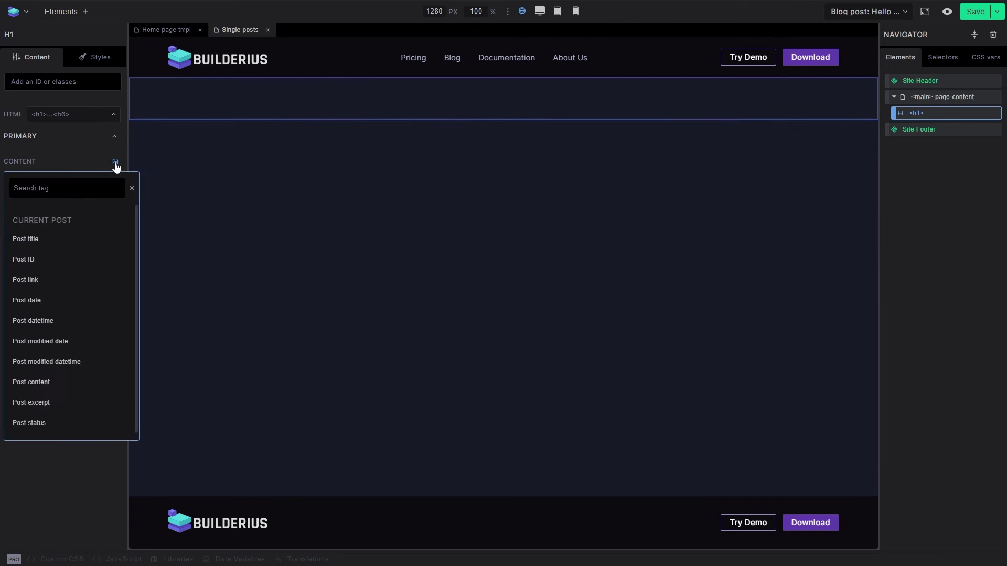
pyautogui.click(85, 237)
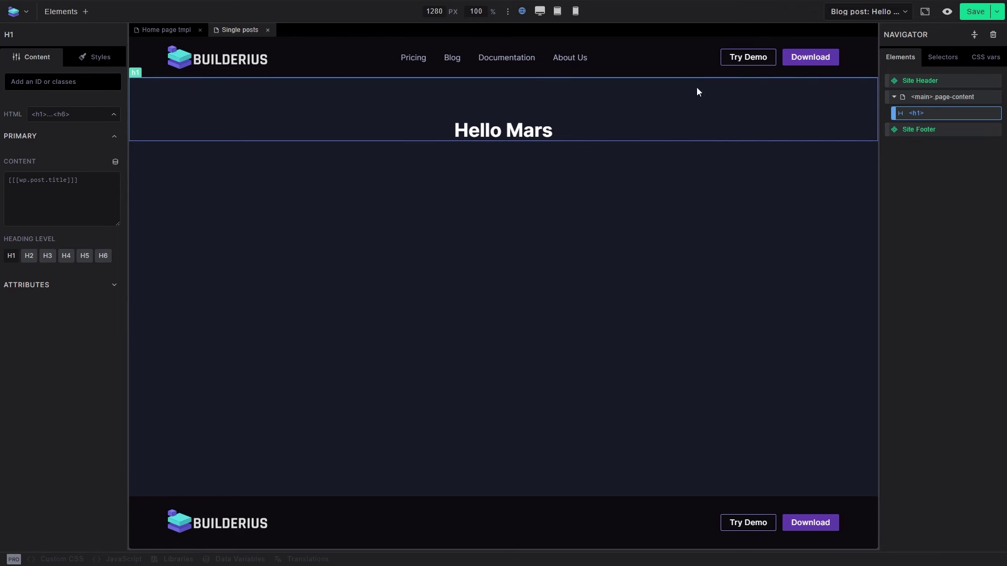
# Preview with the Hello World post, toggle the full canvas, and save the template.
pyautogui.click(900, 11)
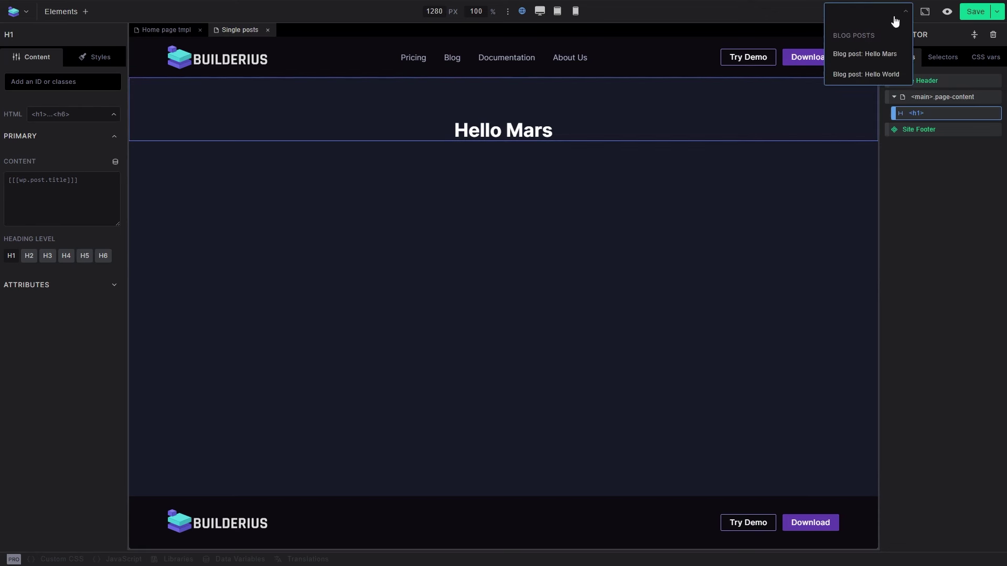
pyautogui.click(871, 76)
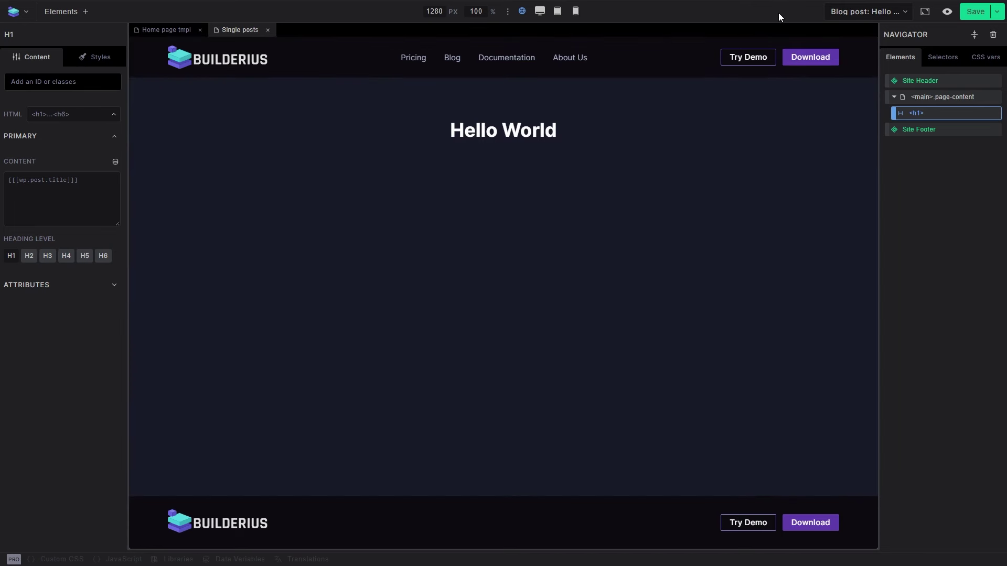
pyautogui.click(925, 13)
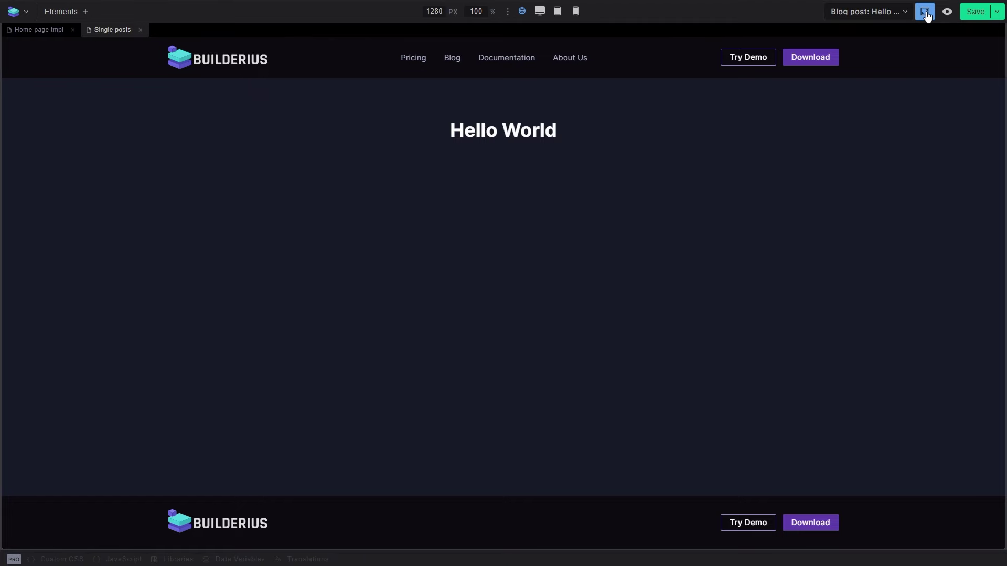
pyautogui.click(925, 13)
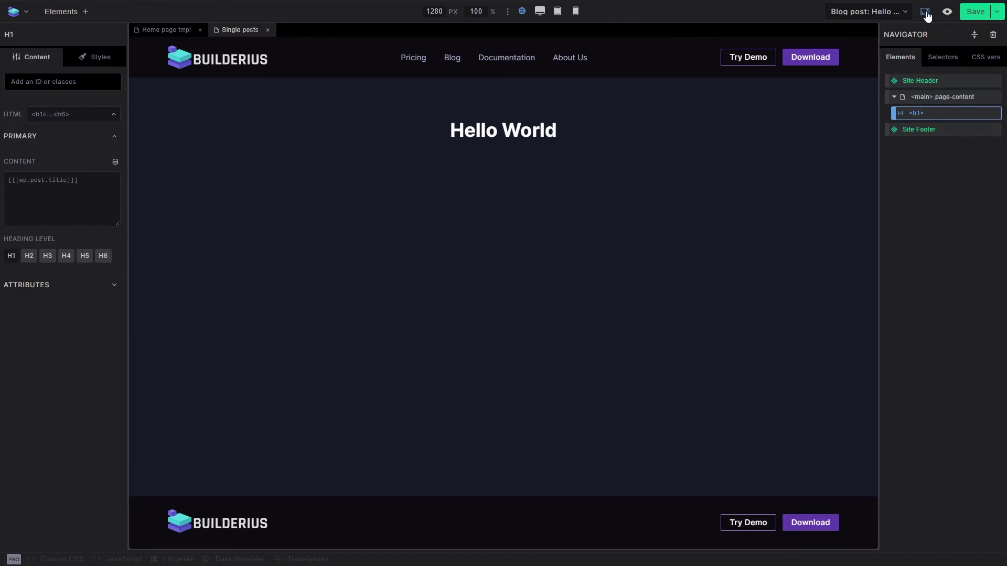
pyautogui.click(962, 14)
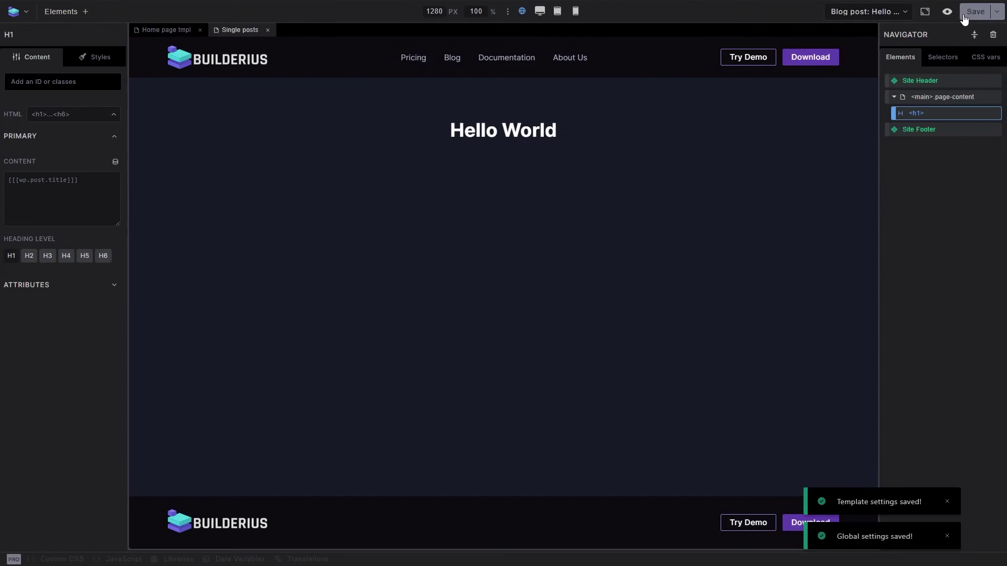
# Open the front-end preview of the Hello World post and inspect its heading.
pyautogui.click(947, 13)
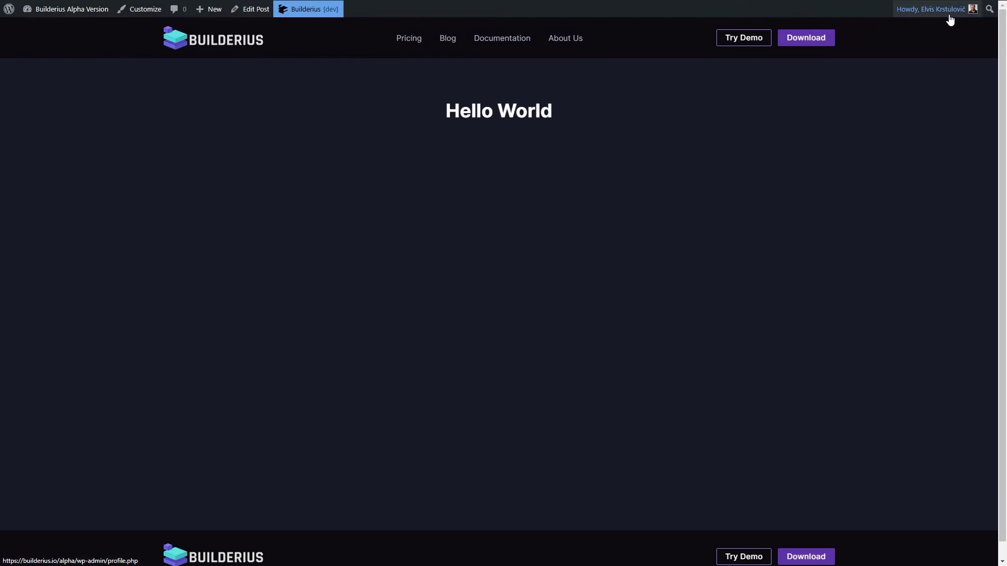
pyautogui.moveTo(445, 110); pyautogui.dragTo(552, 111)
pyautogui.click(654, 216)
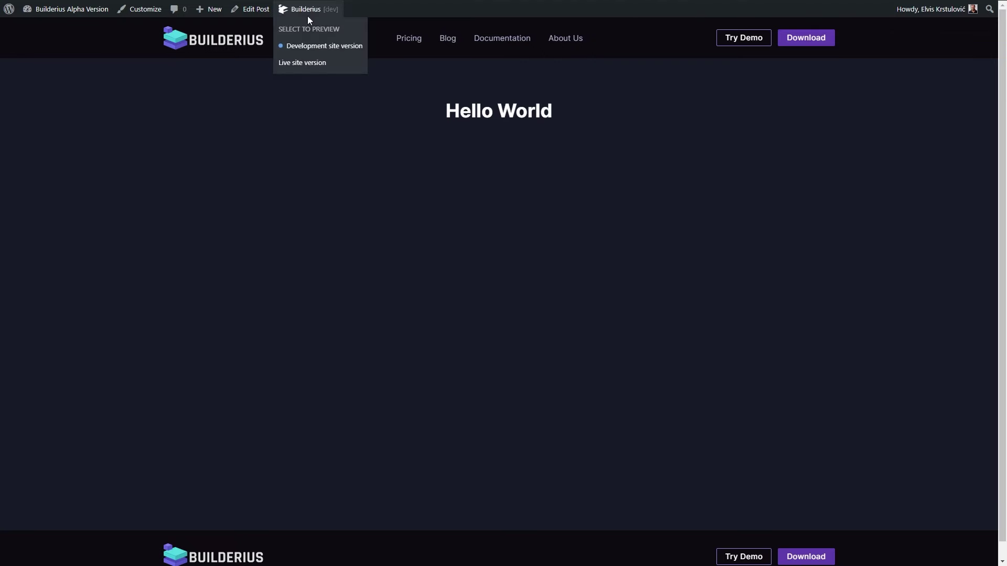
pyautogui.moveTo(457, 107); pyautogui.dragTo(548, 115)
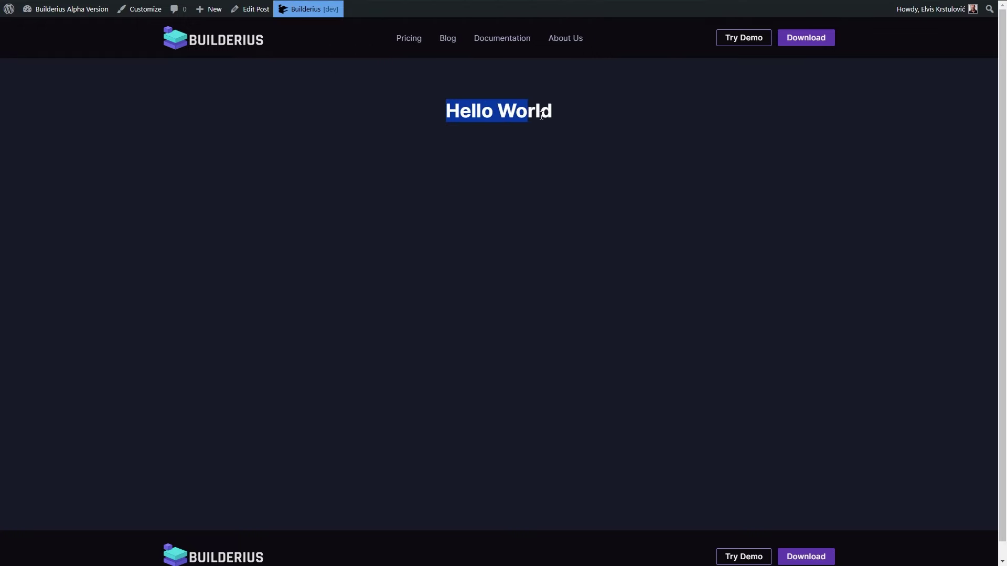
pyautogui.click(540, 147)
pyautogui.moveTo(319, 10)
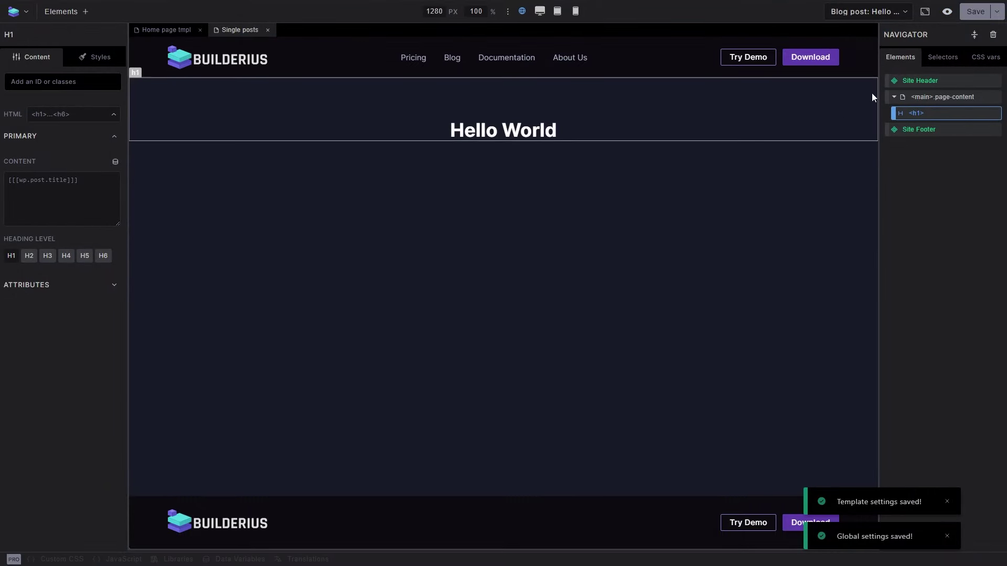
# Publish the template to Live and view the post in the Live site version.
pyautogui.click(997, 13)
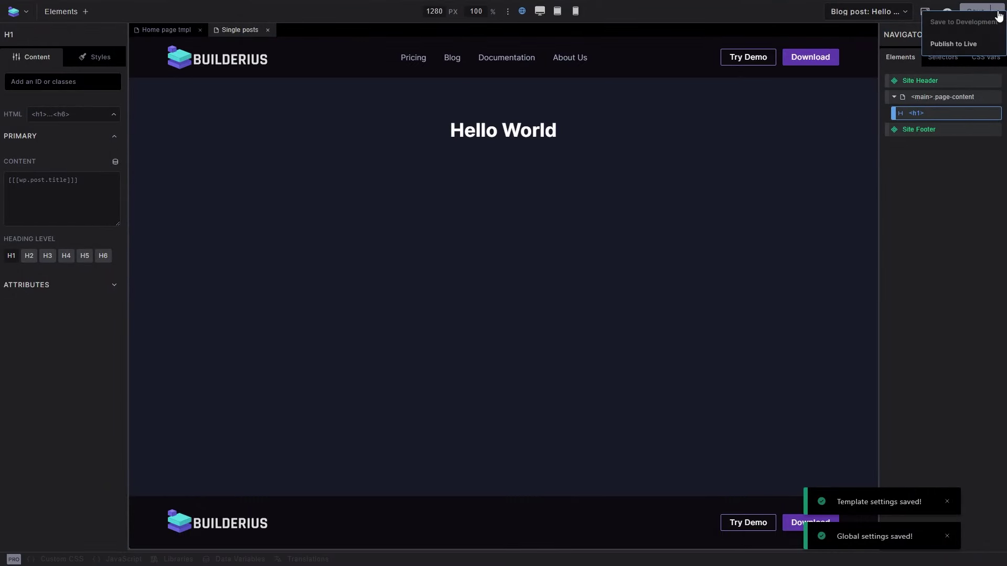
pyautogui.click(962, 45)
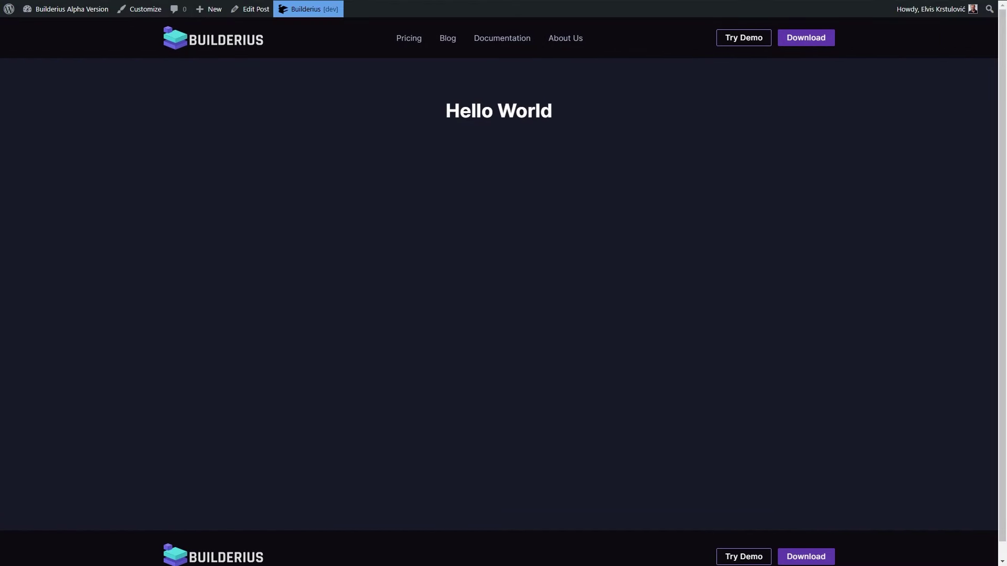
pyautogui.moveTo(334, 14)
pyautogui.click(321, 63)
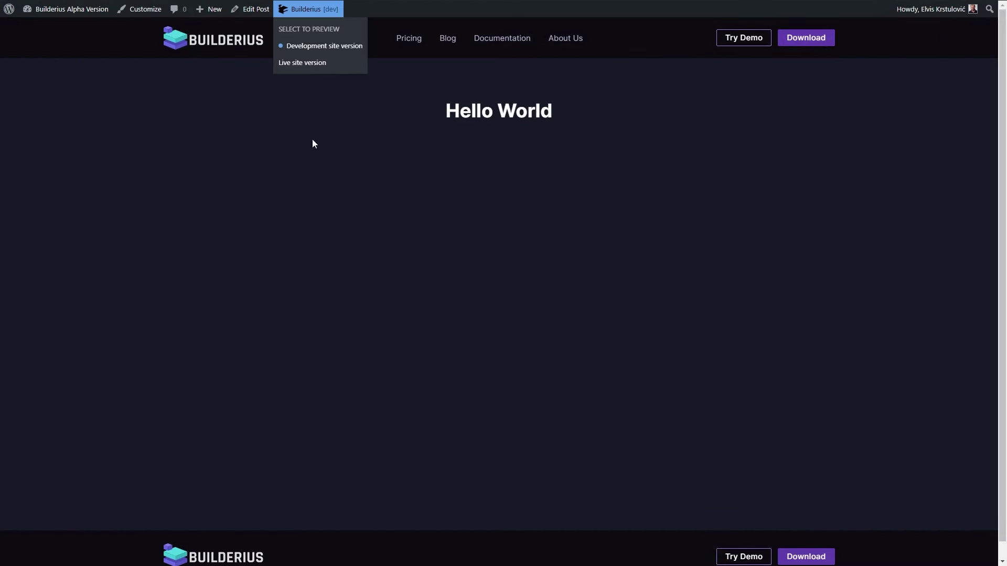
pyautogui.tripleClick(471, 117)
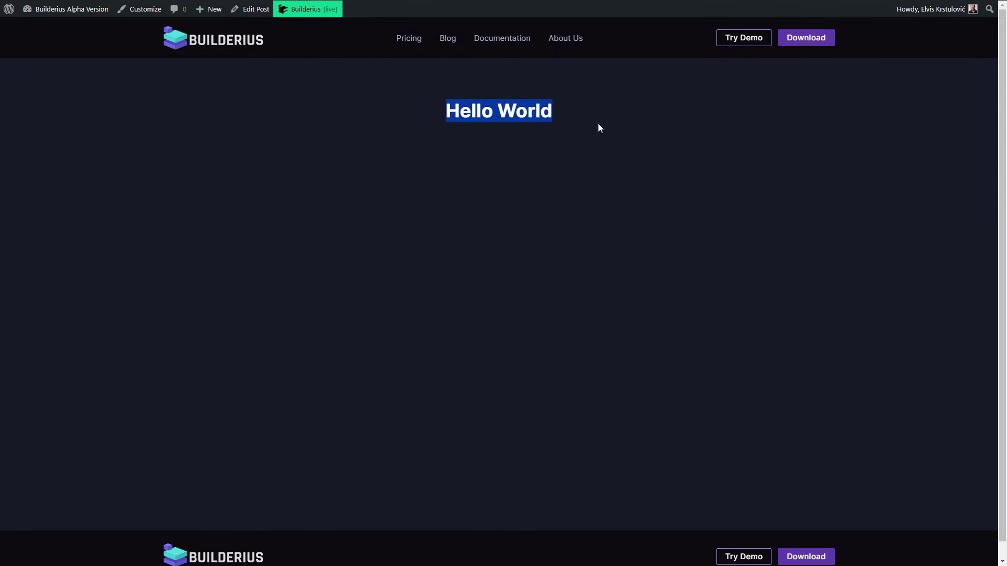
pyautogui.click(549, 257)
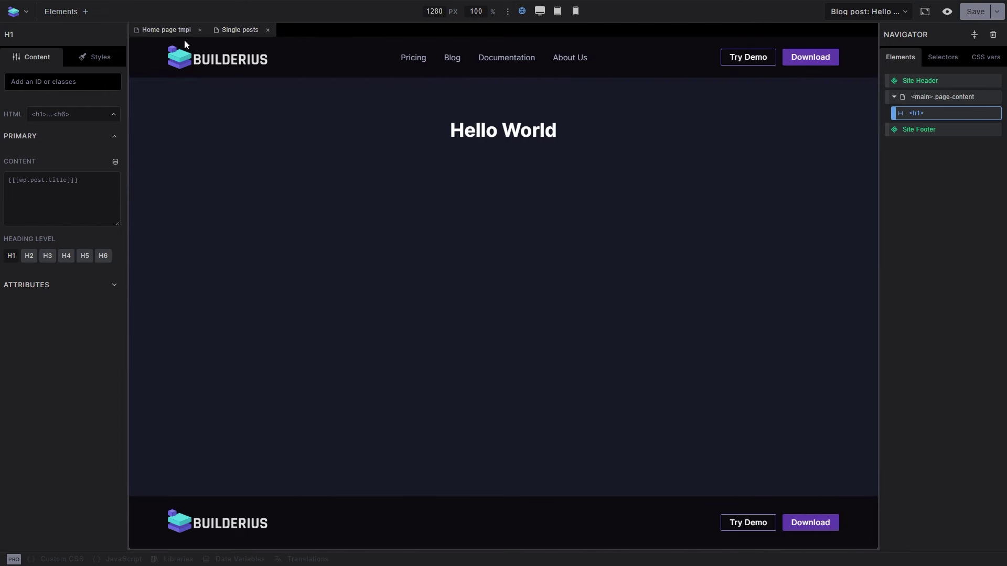
# Check the template at tablet and mobile widths, keeping Hello World as preview post.
pyautogui.click(539, 11)
pyautogui.click(557, 11)
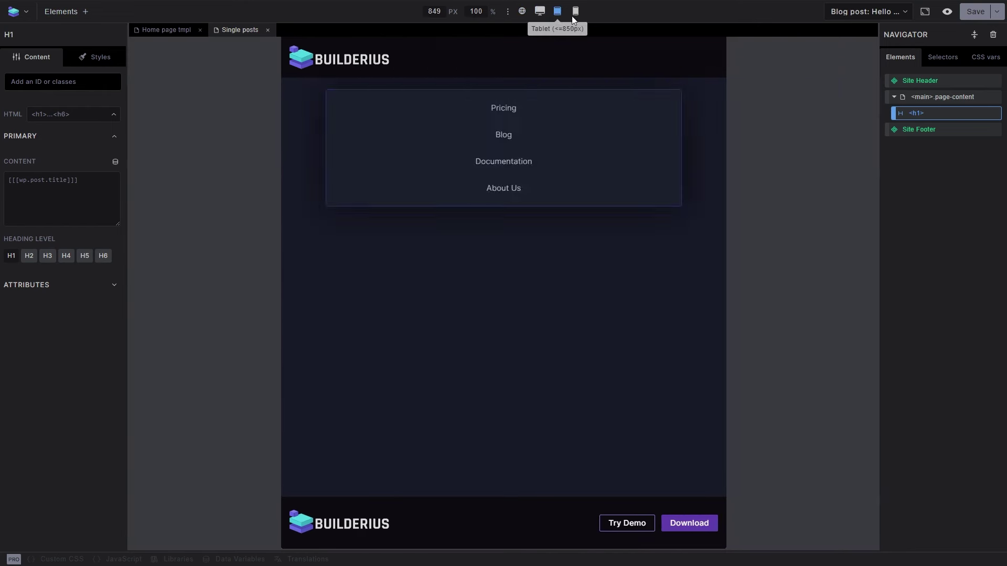
pyautogui.click(575, 11)
pyautogui.click(521, 12)
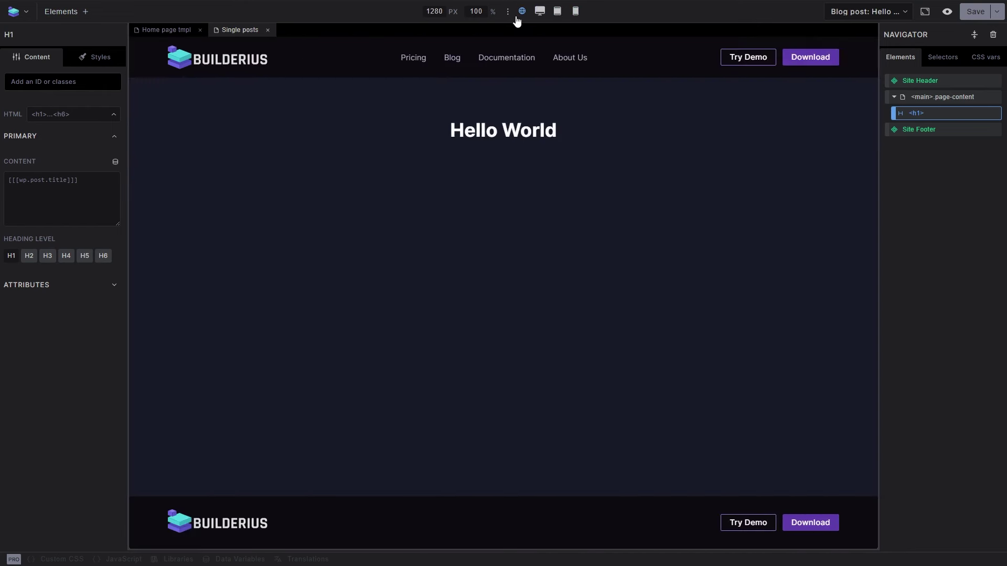
pyautogui.click(898, 13)
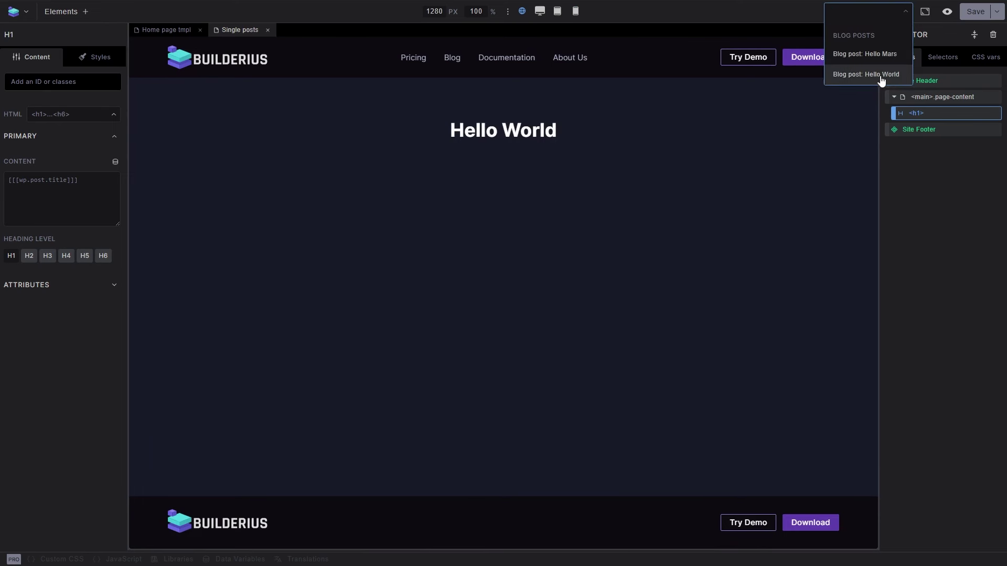
pyautogui.click(870, 54)
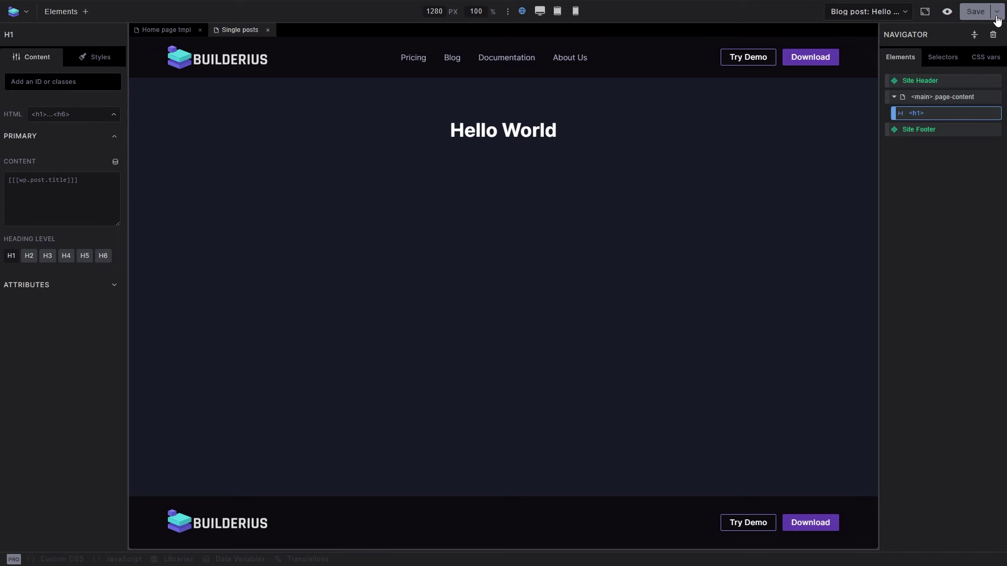
# Open Front Page: Home and select its first section.outer-wrapper in the Navigator.
pyautogui.click(267, 30)
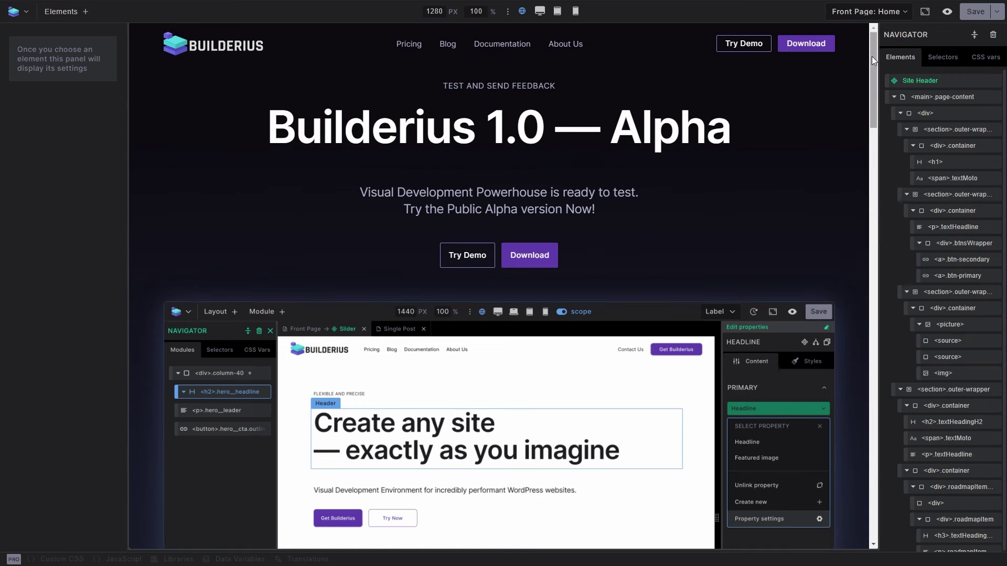
pyautogui.moveTo(873, 53)
pyautogui.mouseDown()
pyautogui.moveTo(834, 335)
pyautogui.moveTo(826, 523)
pyautogui.moveTo(825, 303)
pyautogui.moveTo(873, 58)
pyautogui.mouseUp()
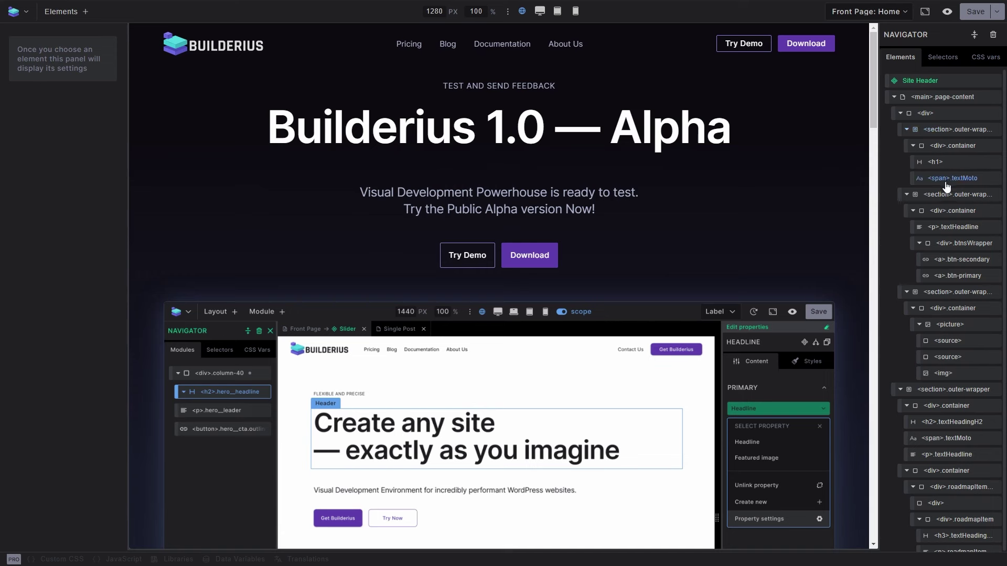
pyautogui.click(953, 131)
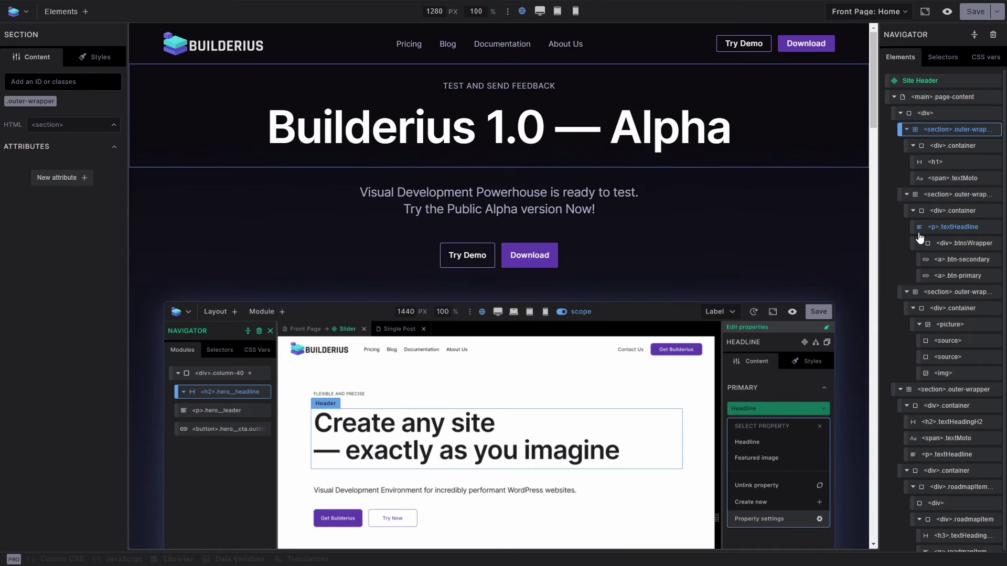
pyautogui.scroll(-5, 920, 237)
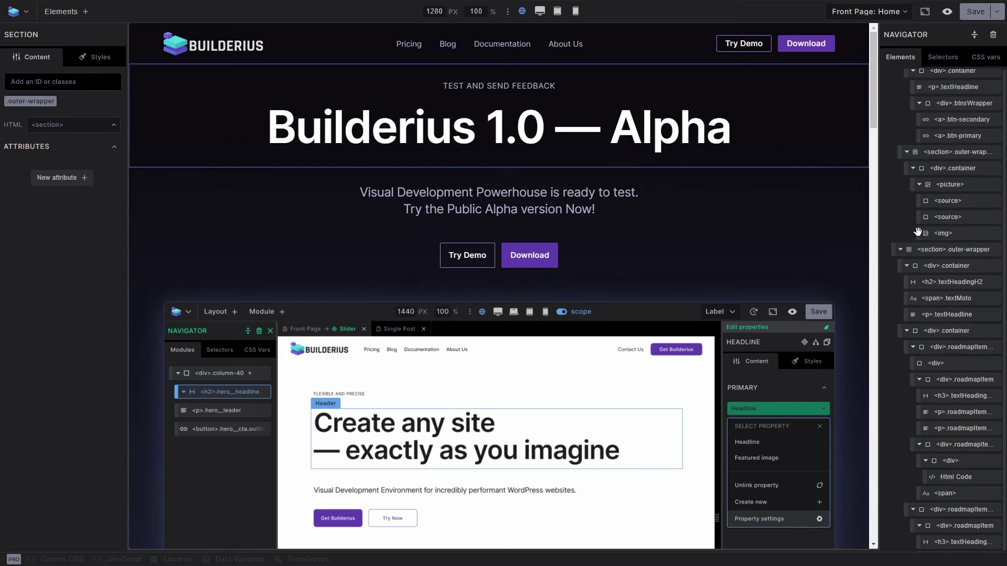
pyautogui.scroll(5, 917, 231)
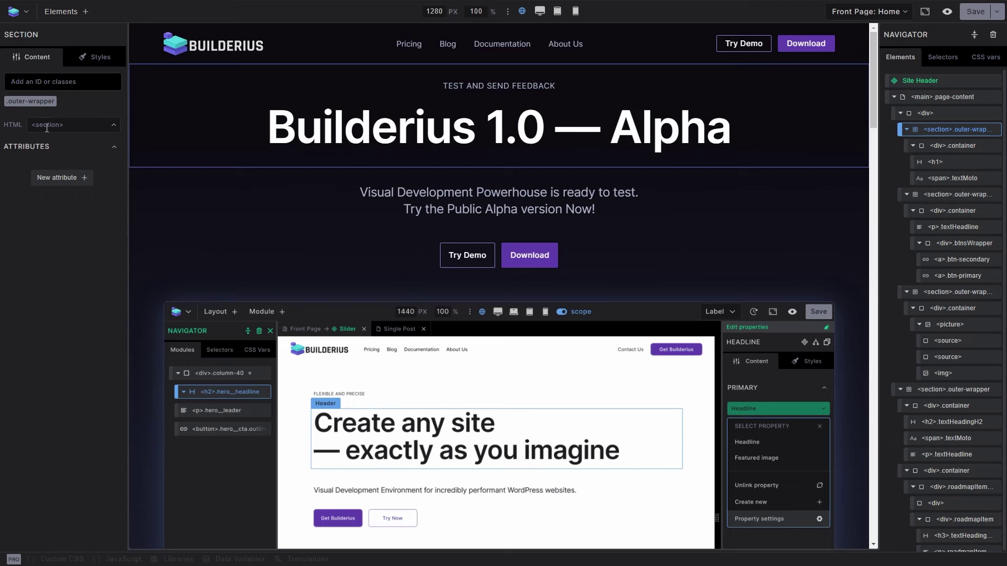
# Keep the section tag and add a new attribute named aria-label.
pyautogui.click(114, 125)
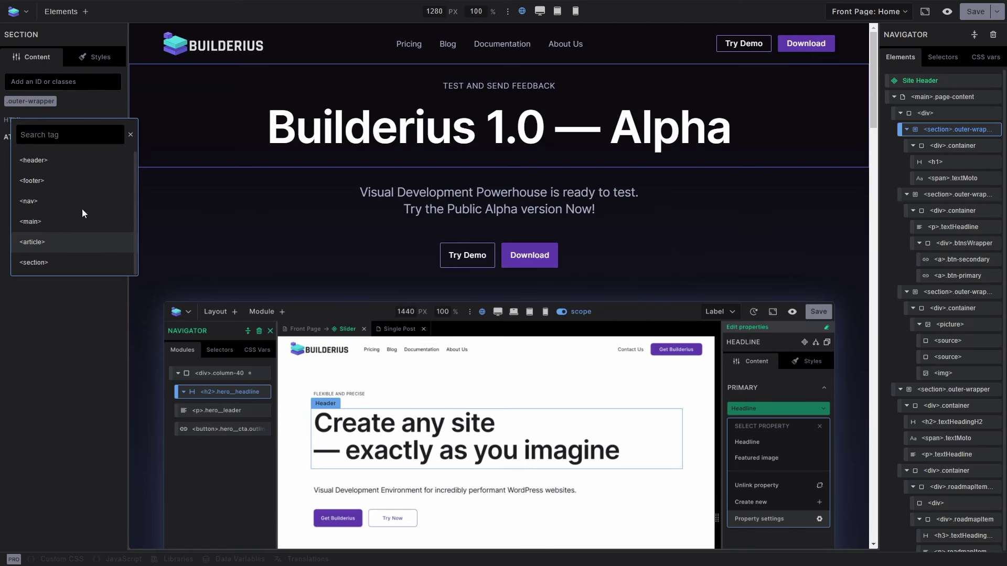
pyautogui.click(55, 338)
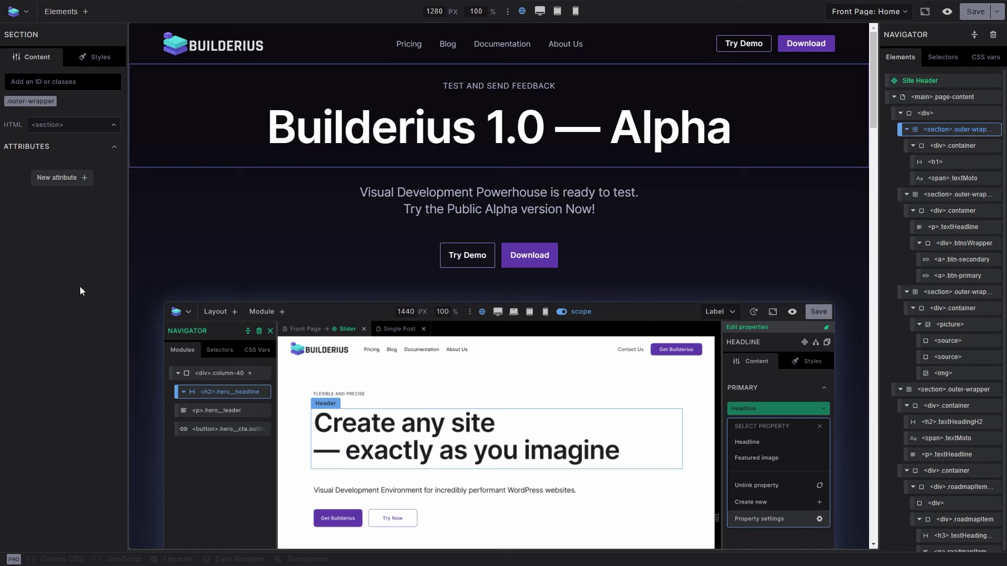
pyautogui.click(62, 178)
pyautogui.write('aria-label')
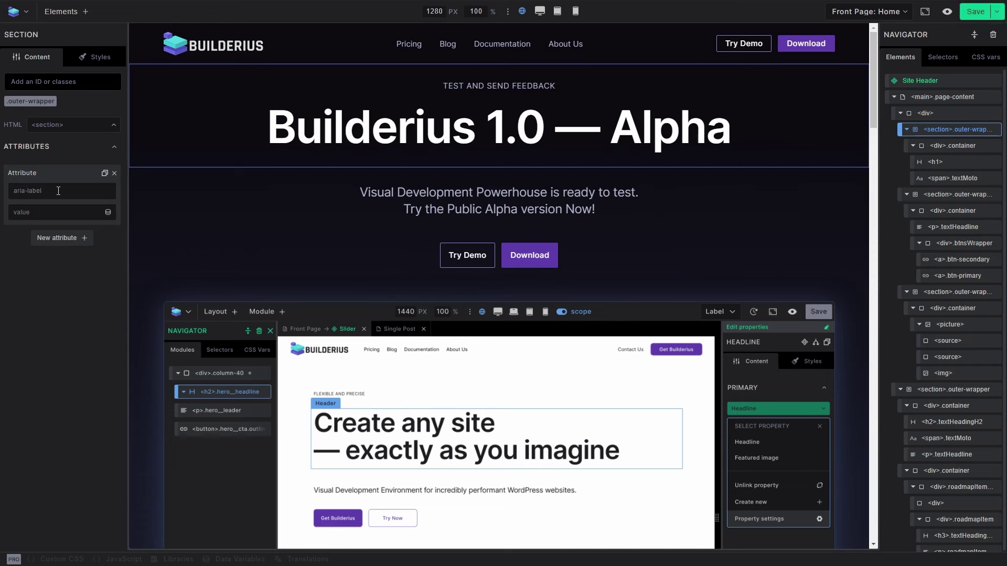
pyautogui.write('it is a section')
# Show the section's Styles panel and make .outer-wrapper the selector being styled.
pyautogui.click(82, 62)
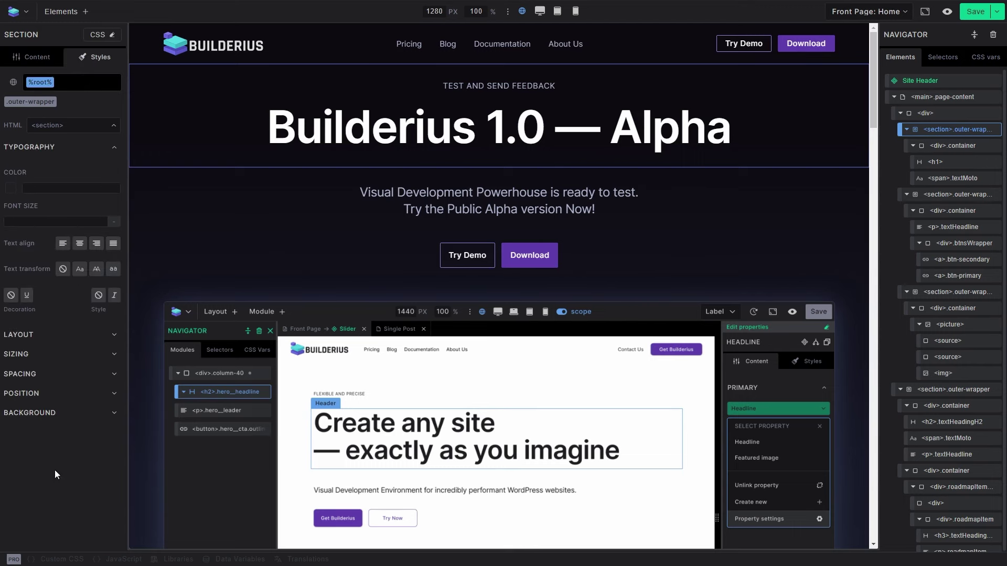
pyautogui.click(53, 356)
pyautogui.click(55, 354)
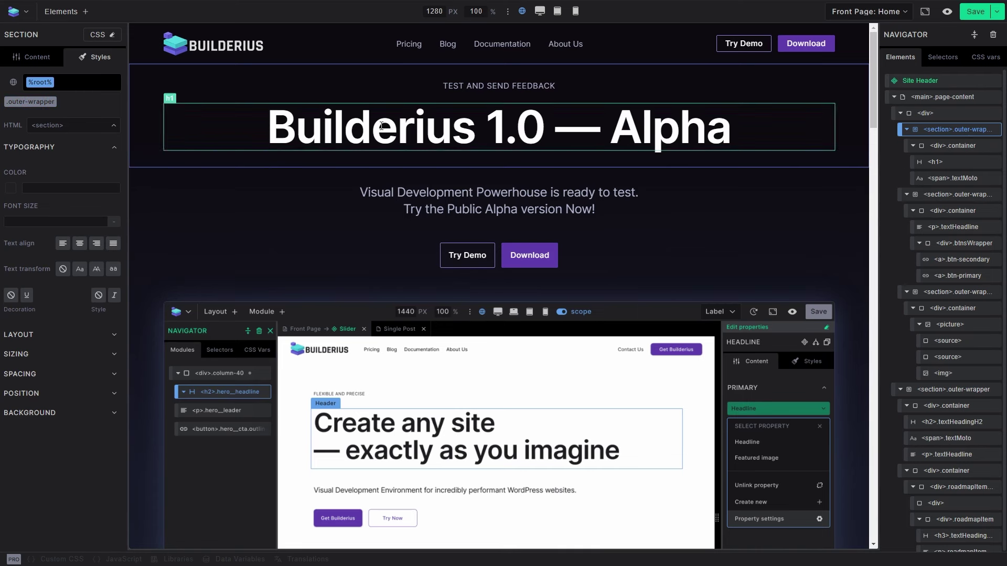
pyautogui.click(28, 100)
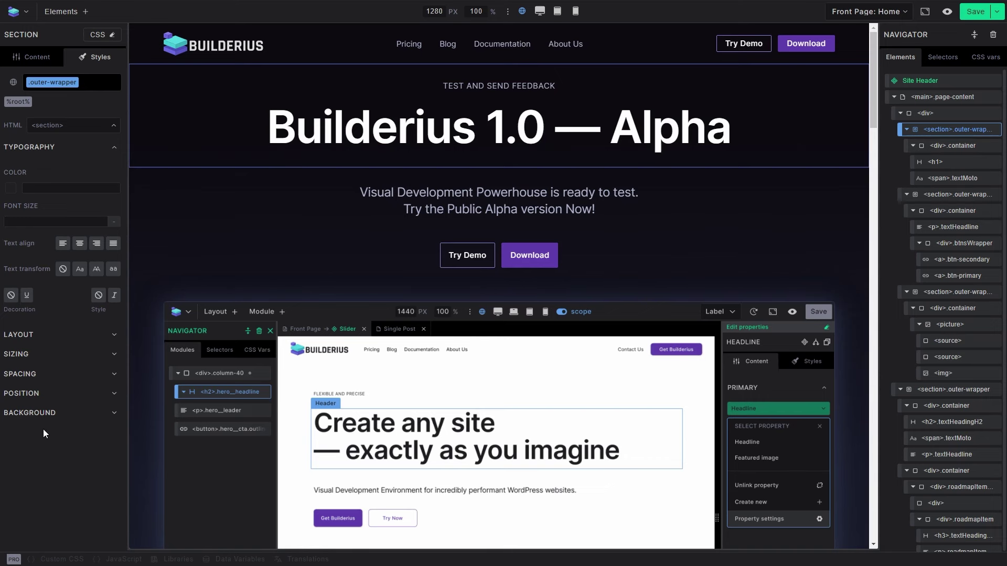
pyautogui.click(99, 36)
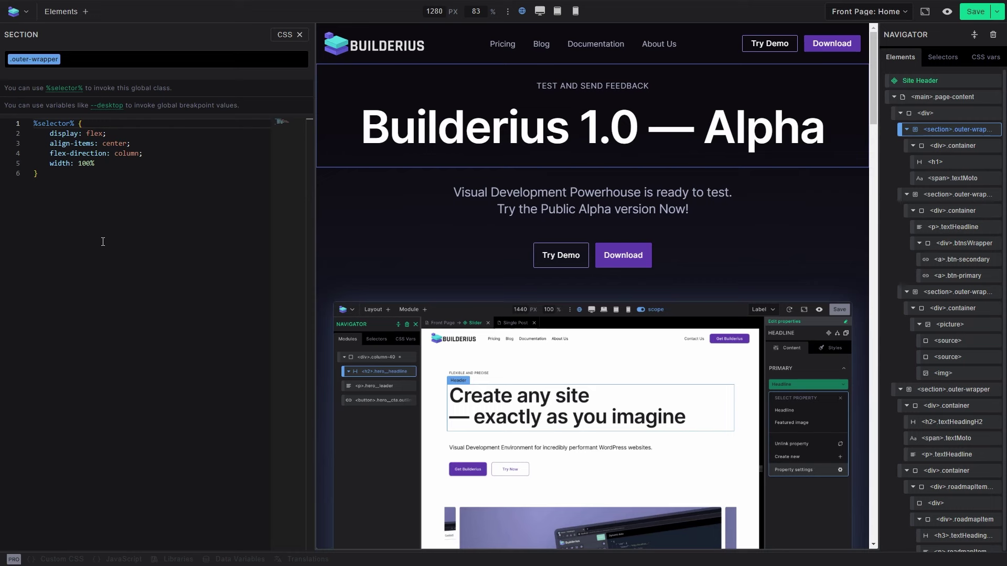
pyautogui.click(288, 35)
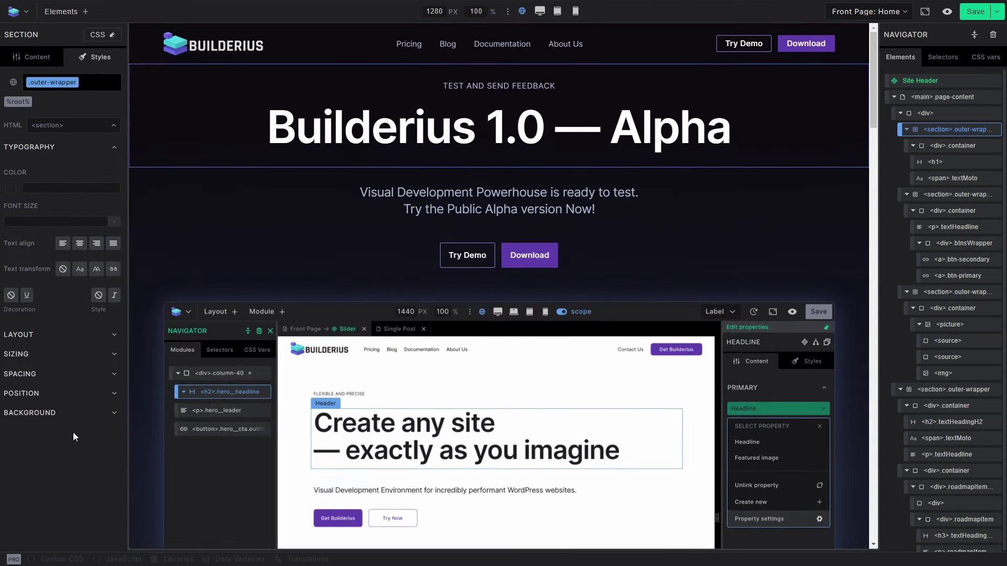
pyautogui.click(101, 35)
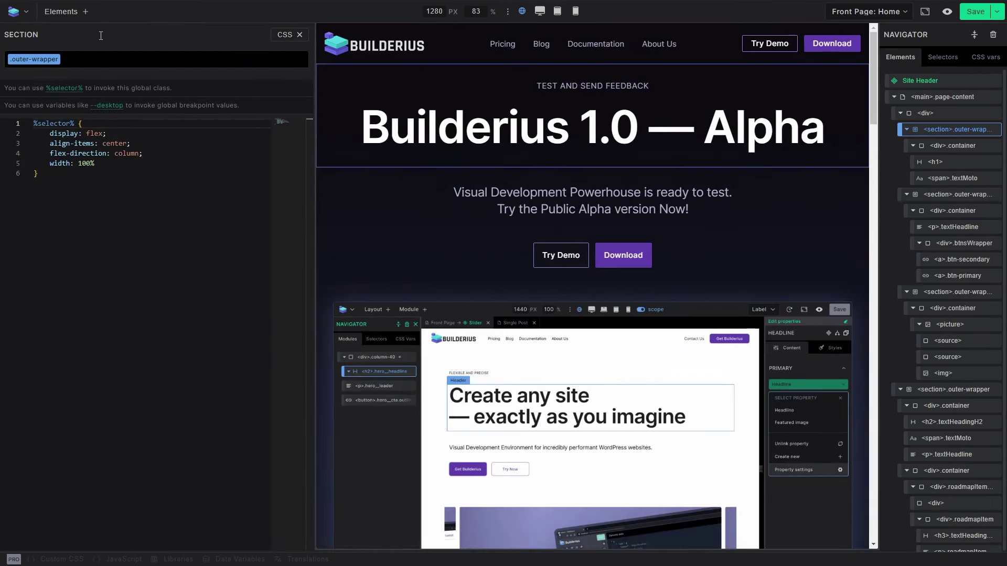
pyautogui.hotkey('ctrl', 'a')
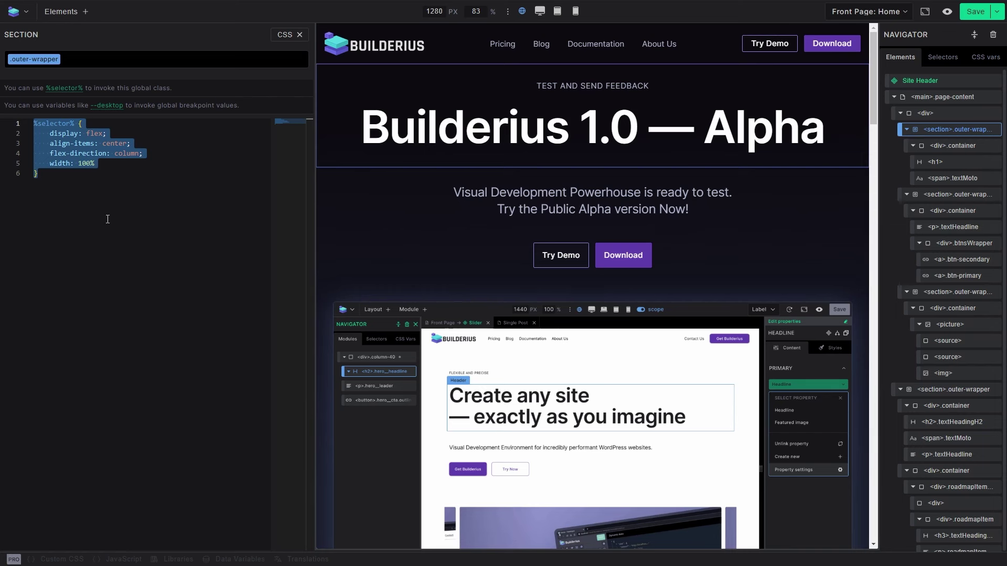
pyautogui.click(275, 33)
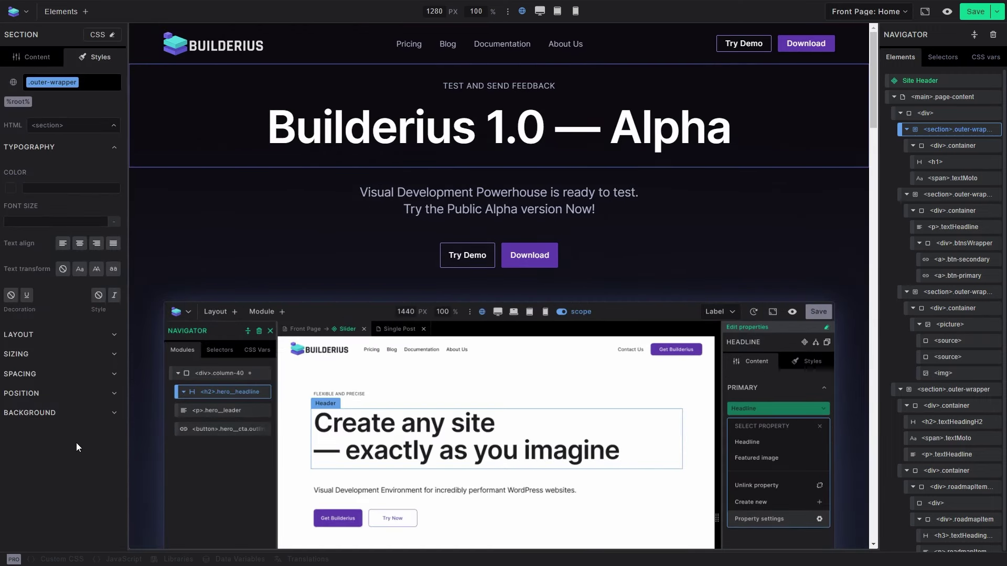
# Change the styled selector to %root% > .container > h1.
pyautogui.click(34, 84)
pyautogui.click(96, 84)
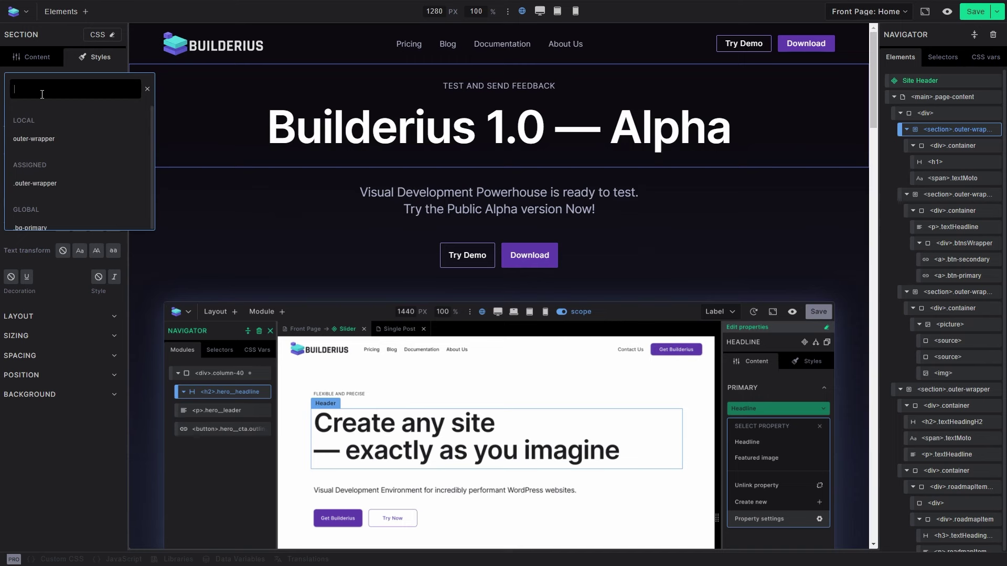
pyautogui.write('%%')
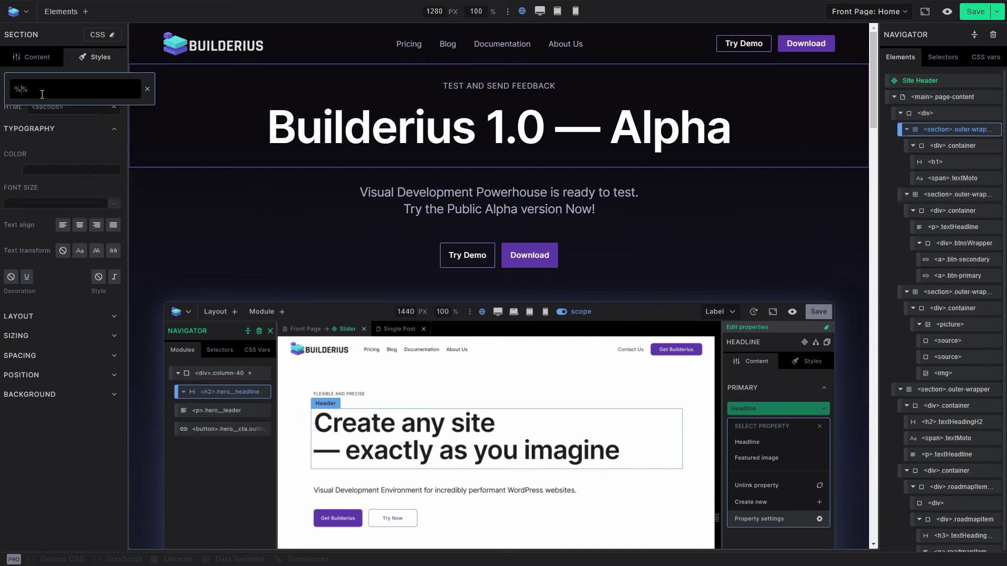
pyautogui.write('root')
pyautogui.write(' > .container > h1')
pyautogui.moveTo(111, 92); pyautogui.dragTo(10, 91)
pyautogui.press('Return')
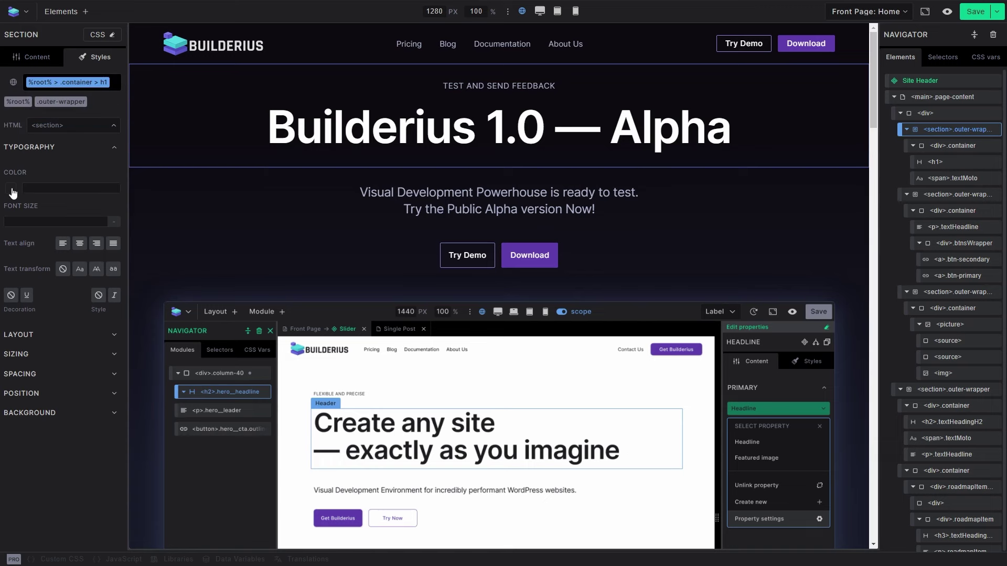
# Try a bright red text colour on the headline, then delete the colour value.
pyautogui.click(11, 188)
pyautogui.moveTo(107, 234); pyautogui.dragTo(139, 228)
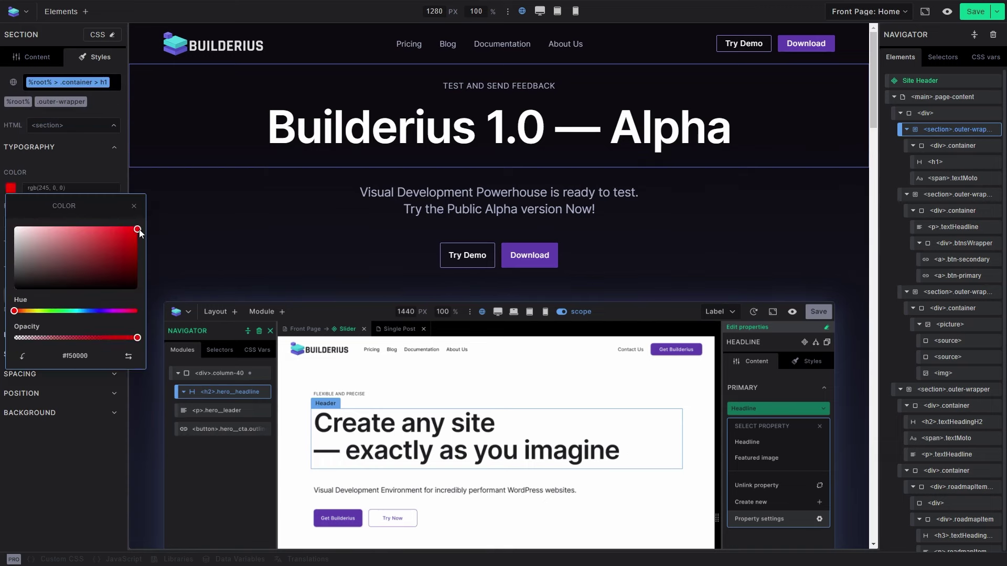
pyautogui.click(133, 205)
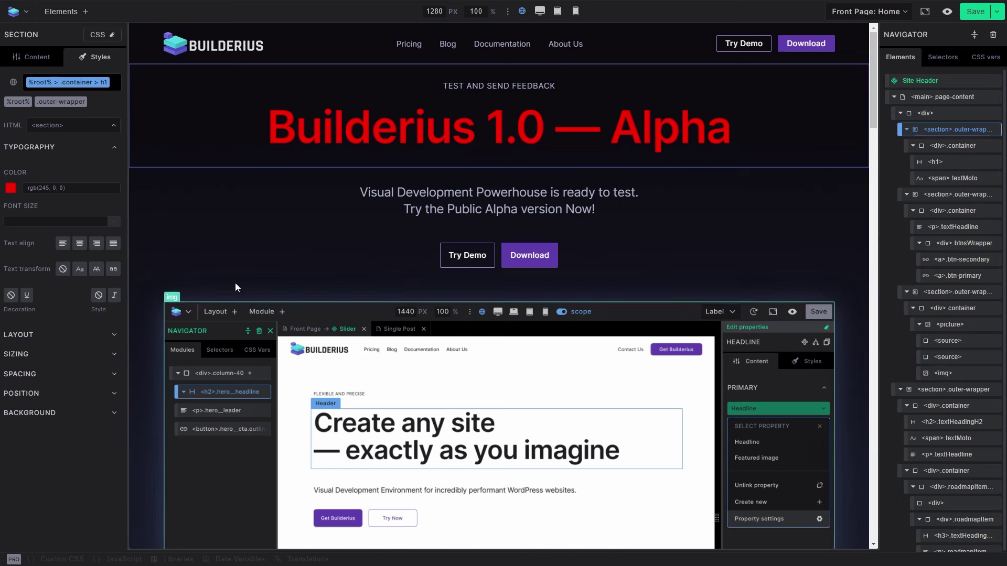
pyautogui.click(87, 185)
pyautogui.hotkey('ctrl', 'a')
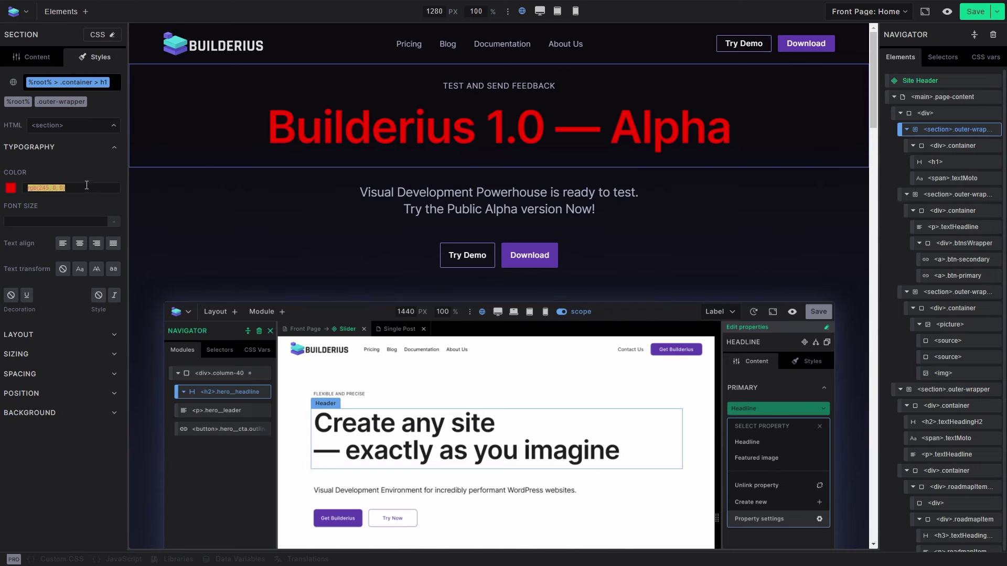
pyautogui.press('BackSpace')
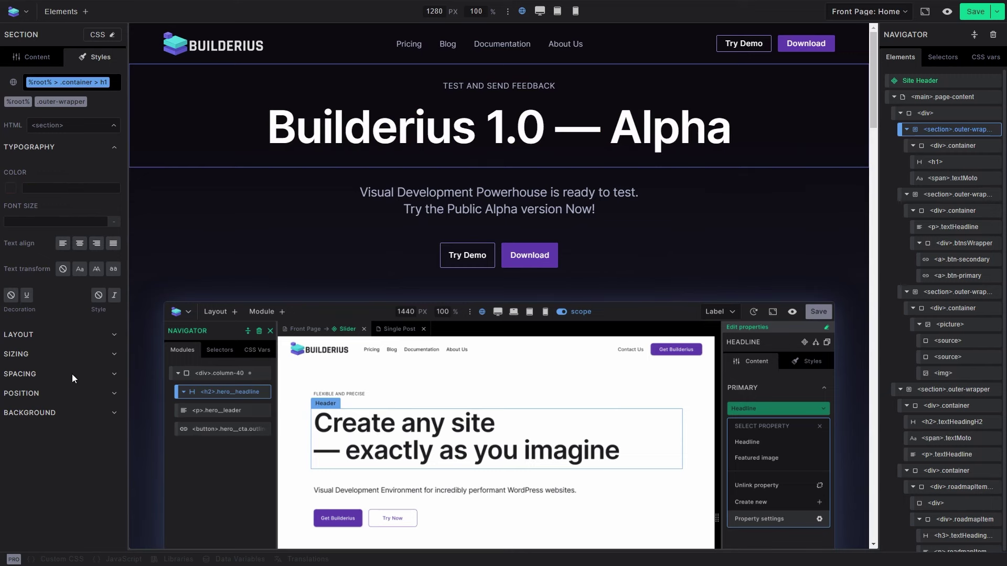
# Deselect the element and clear the 'btn' search in the Selectors list.
pyautogui.click(960, 134)
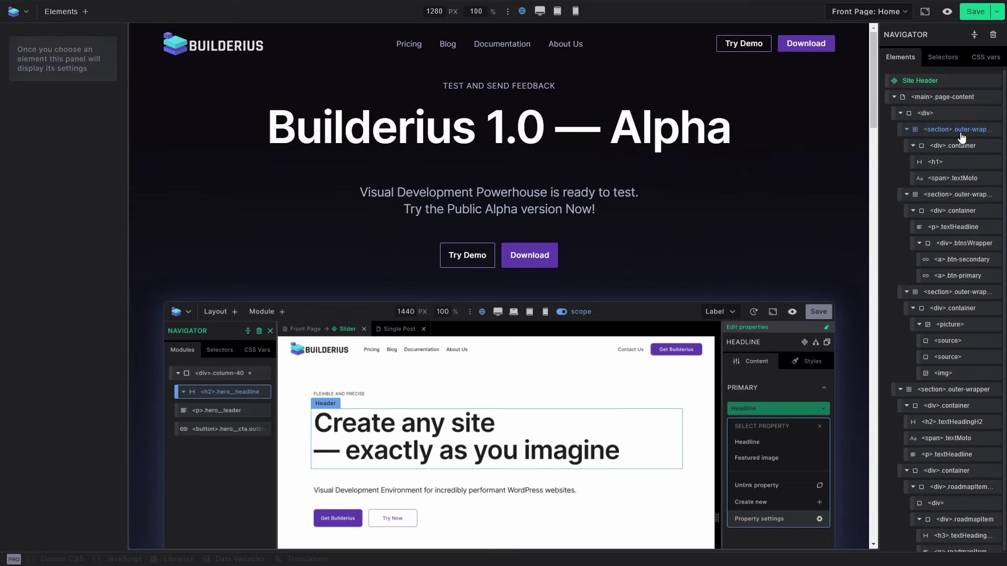
pyautogui.click(935, 59)
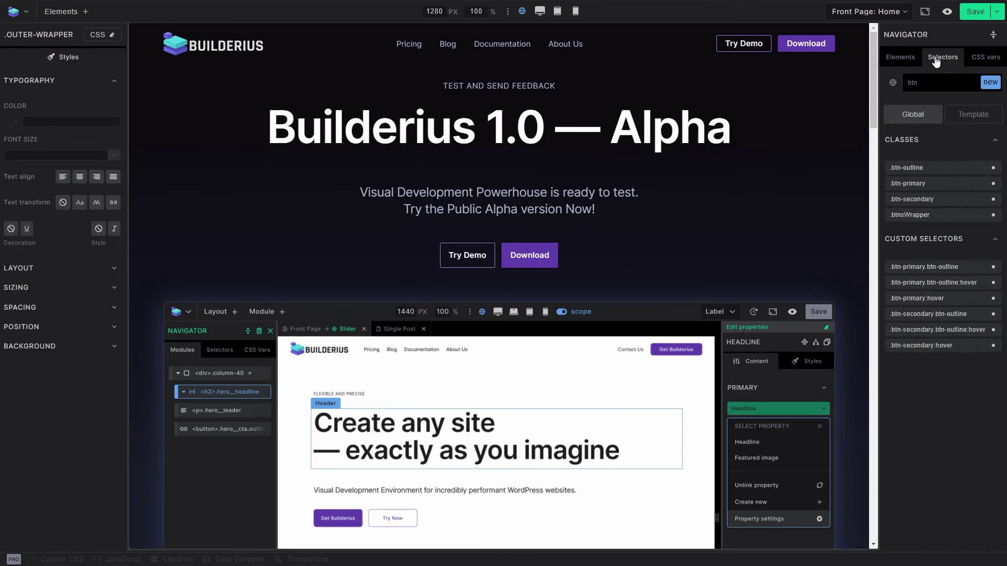
pyautogui.doubleClick(927, 81)
pyautogui.press('BackSpace')
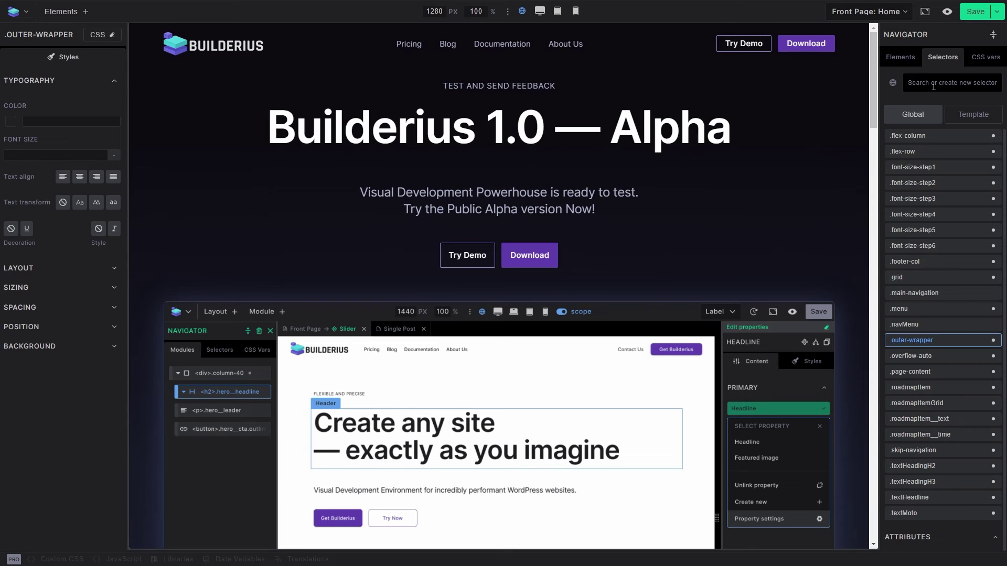
# Expand and collapse the Elements, Classes and Attributes selector groups in turn.
pyautogui.click(918, 142)
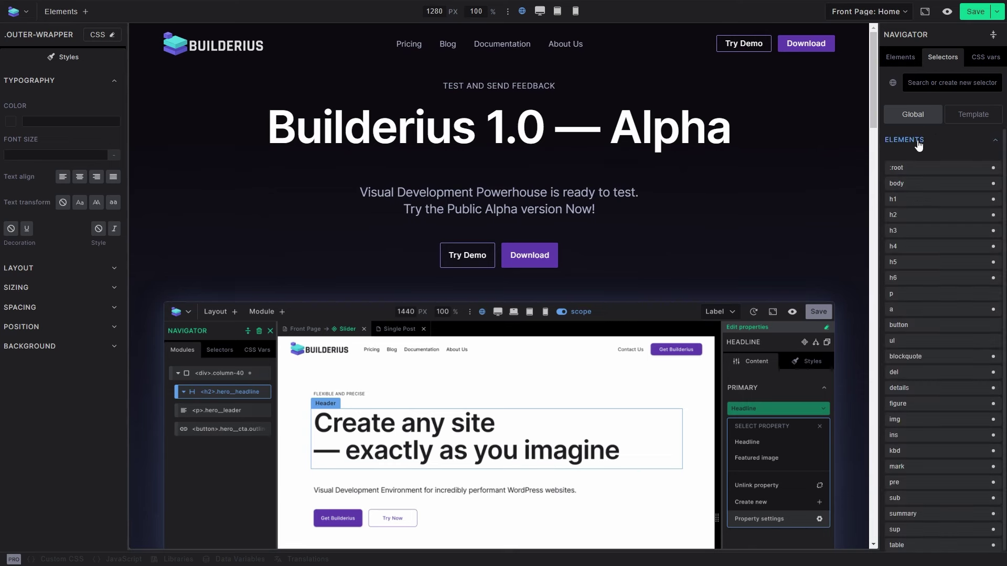
pyautogui.scroll(-3, 925, 461)
pyautogui.scroll(3, 918, 211)
pyautogui.click(900, 141)
pyautogui.click(900, 161)
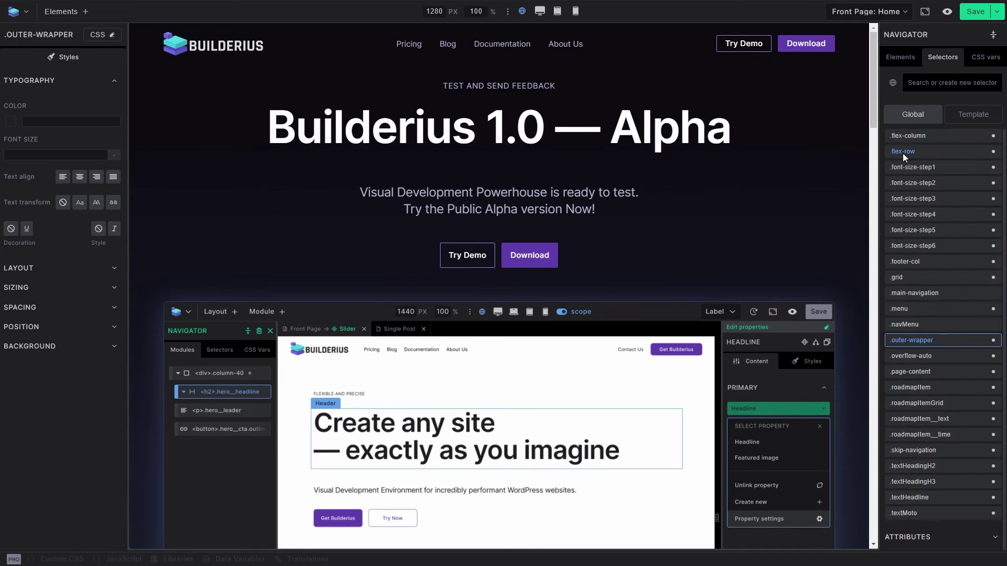
pyautogui.scroll(6, 912, 154)
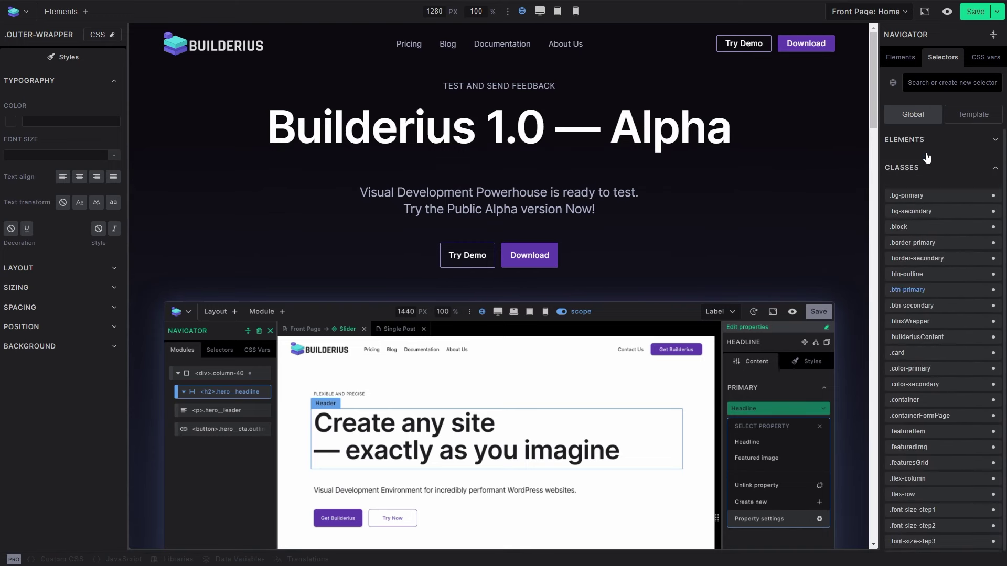
pyautogui.click(925, 167)
pyautogui.click(923, 196)
pyautogui.click(923, 198)
# Expand the Custom Selectors group, then expand all selector groups at once.
pyautogui.click(924, 224)
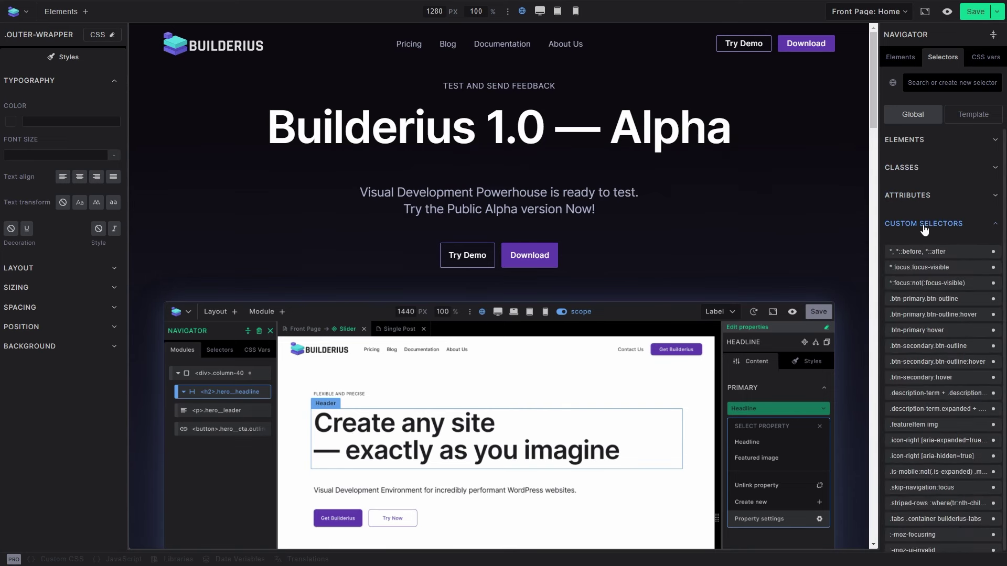
pyautogui.click(923, 225)
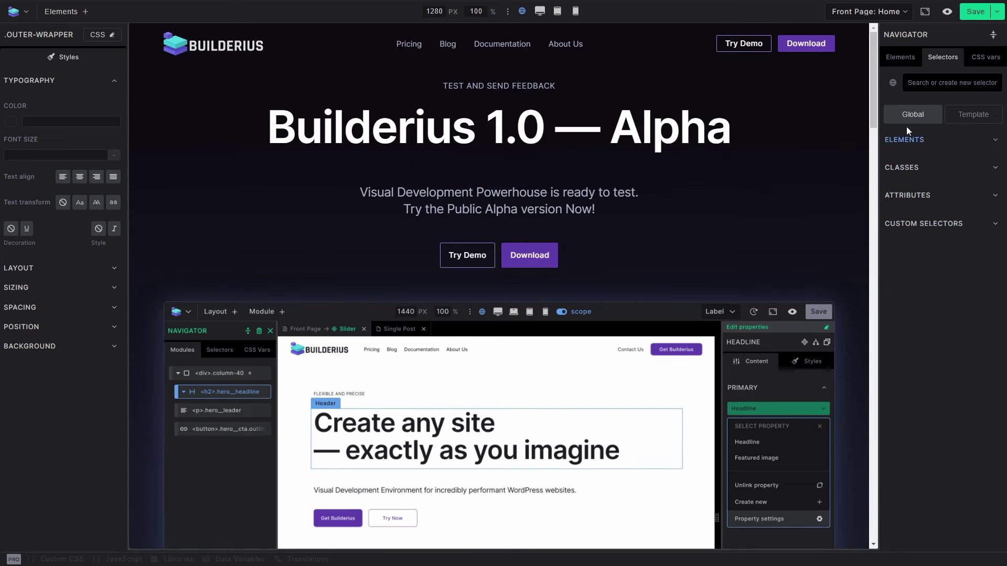
pyautogui.click(922, 226)
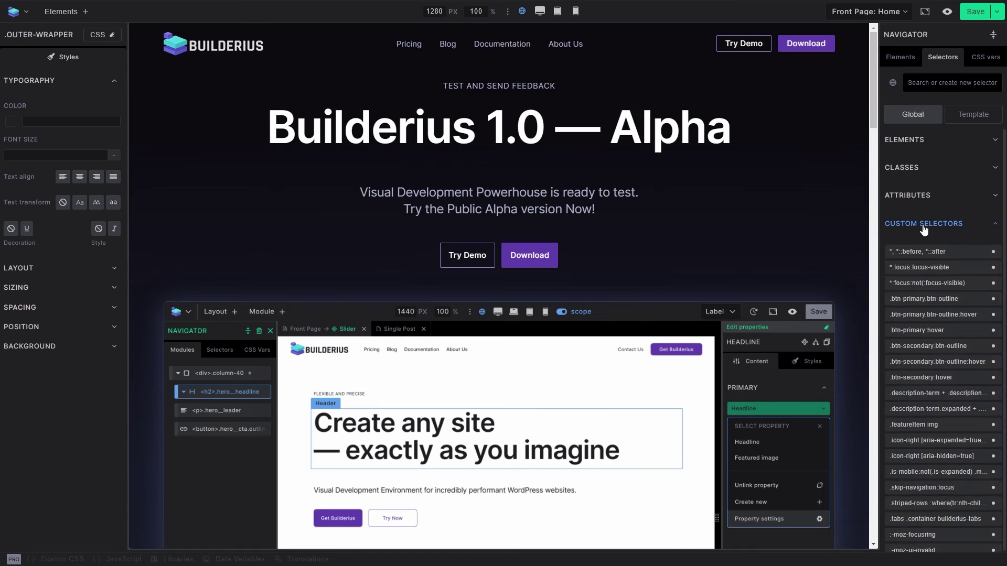
pyautogui.click(994, 36)
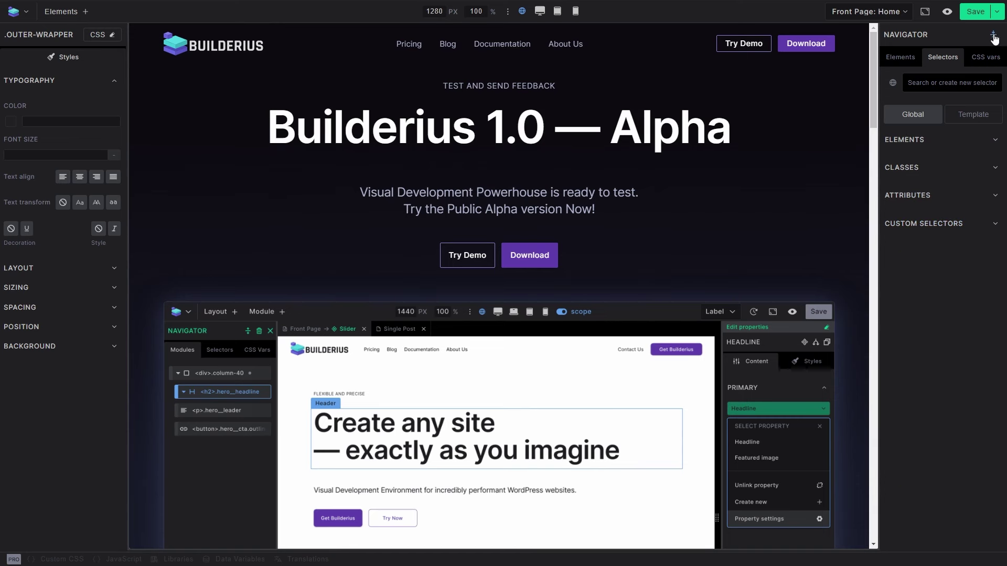
pyautogui.click(993, 37)
pyautogui.scroll(-5, 930, 254)
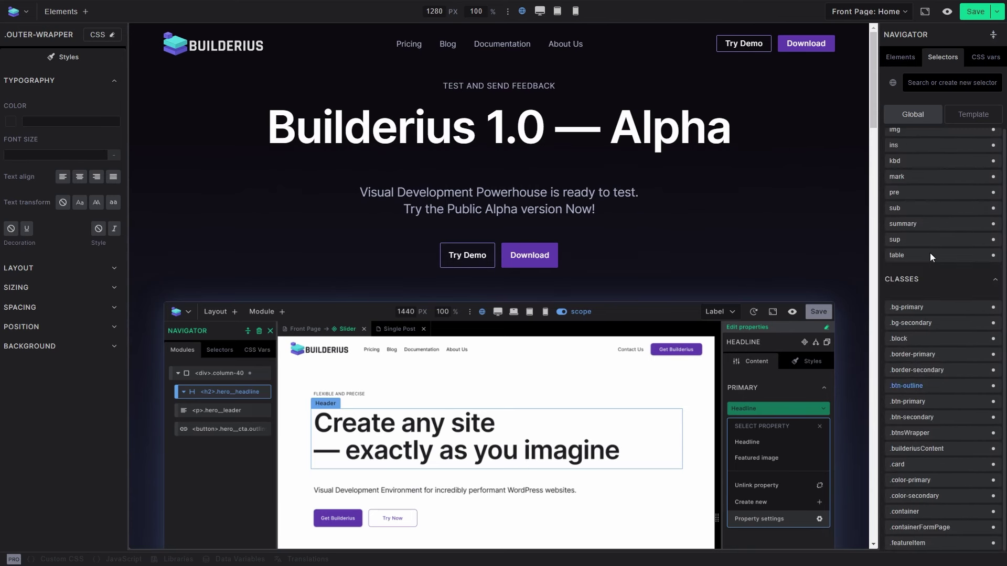
pyautogui.scroll(4, 930, 253)
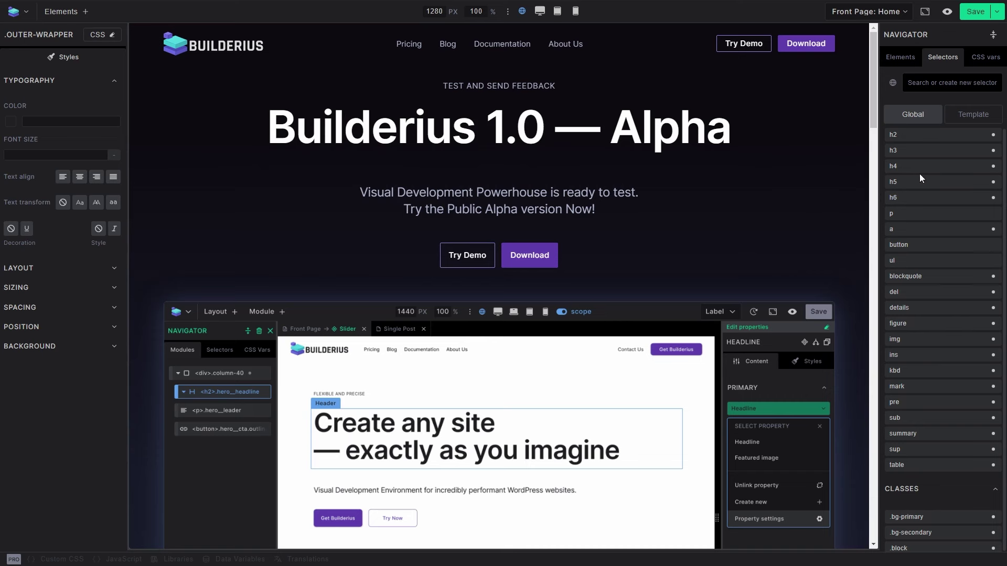
pyautogui.scroll(2, 920, 174)
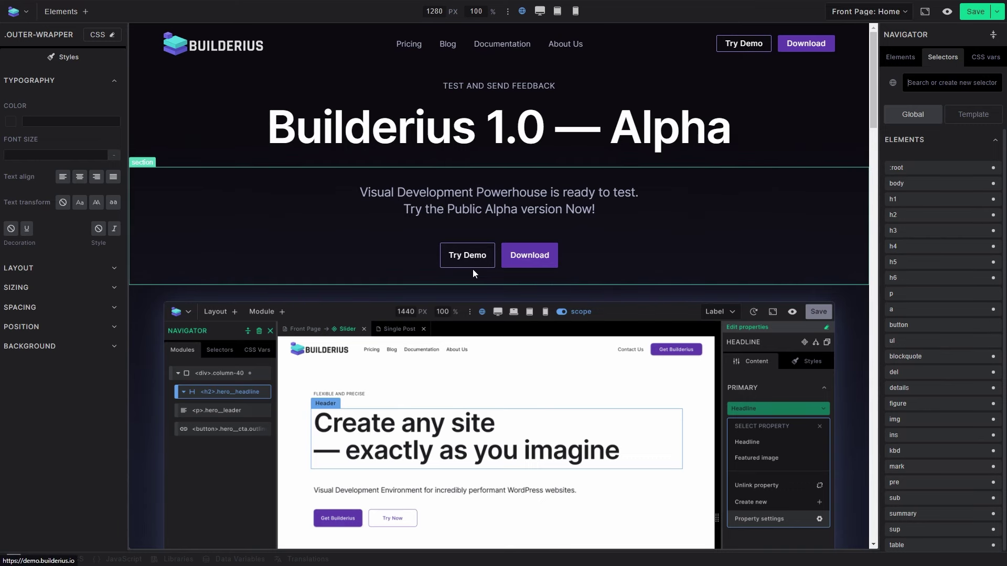
# Set the .btn-secondary class to Display None, hiding the Try Demo buttons.
pyautogui.click(913, 82)
pyautogui.write('btn')
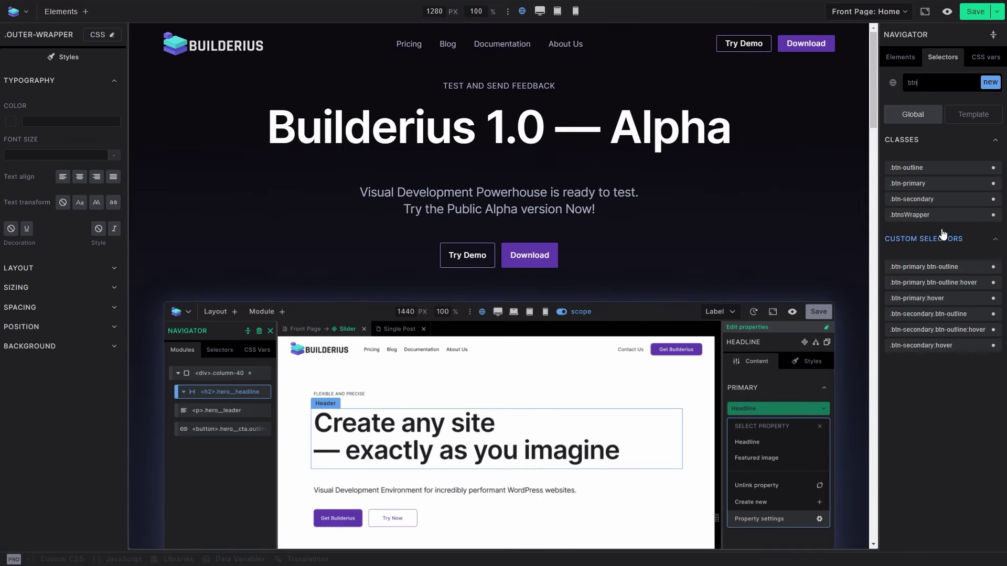
pyautogui.click(944, 203)
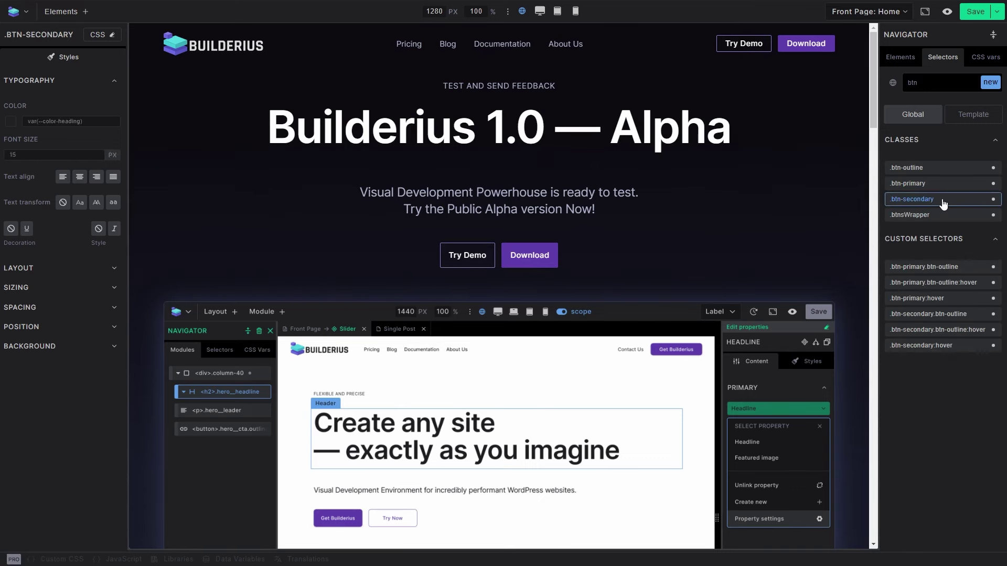
pyautogui.click(64, 268)
pyautogui.click(82, 312)
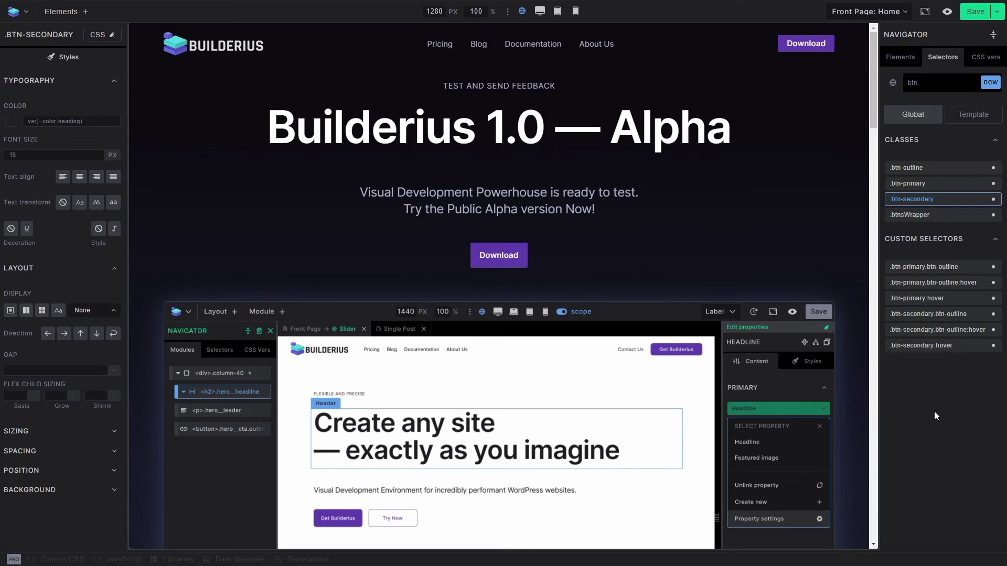
# Create a new global selector named .nothing-here.
pyautogui.doubleClick(930, 85)
pyautogui.press('BackSpace')
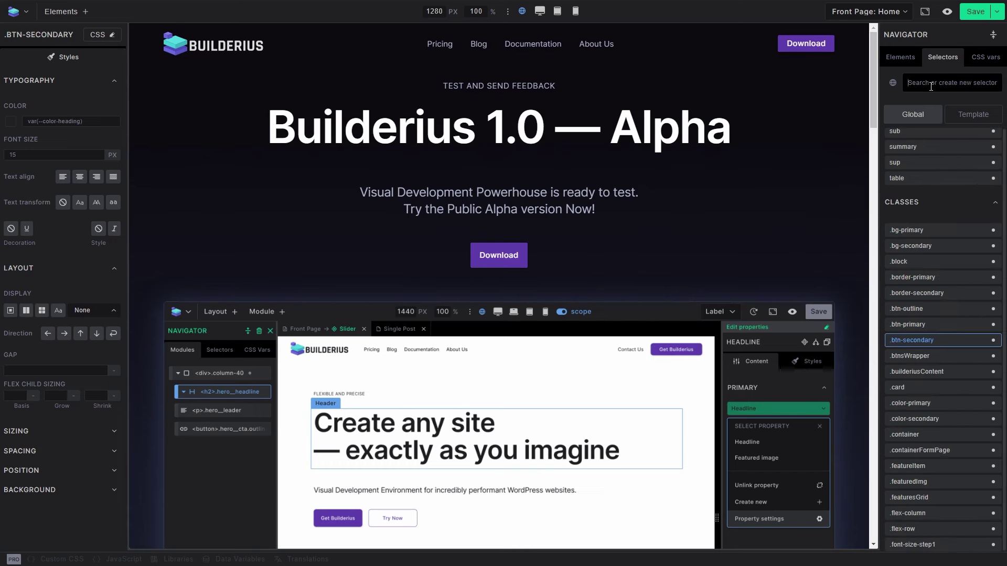
pyautogui.write('.')
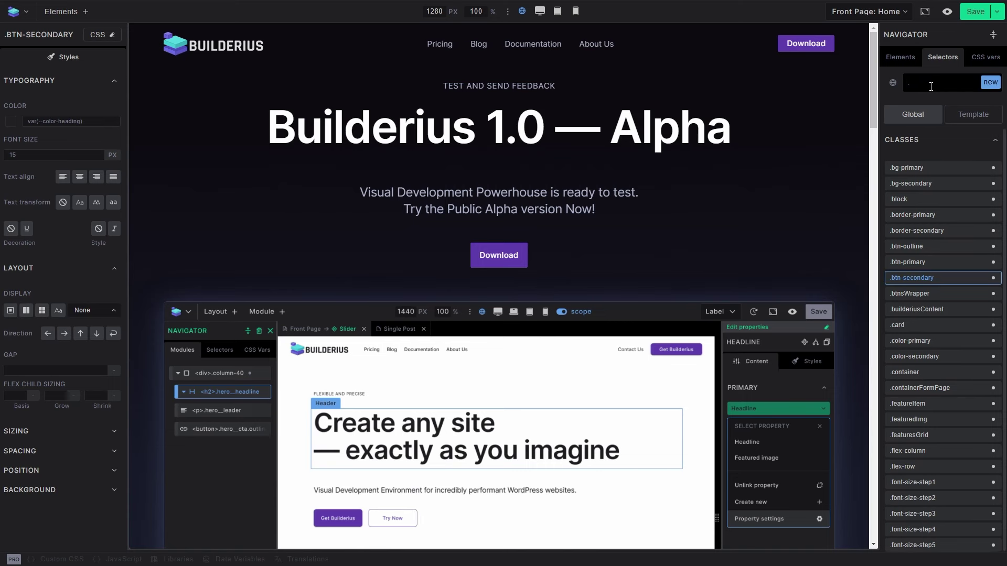
pyautogui.write('nothing')
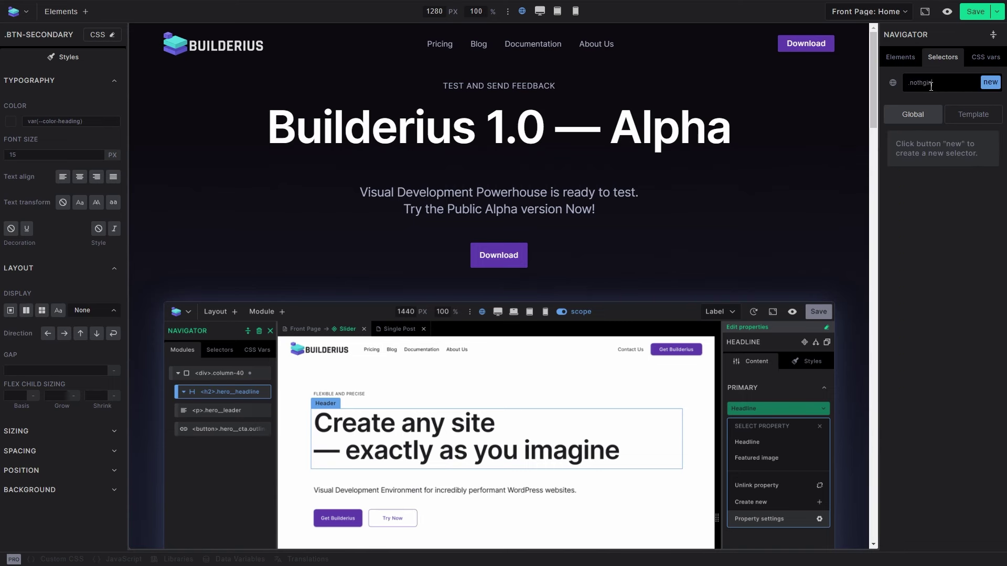
pyautogui.press('BackSpace')
pyautogui.press('BackSpace')
pyautogui.write('ing-here')
pyautogui.click(991, 83)
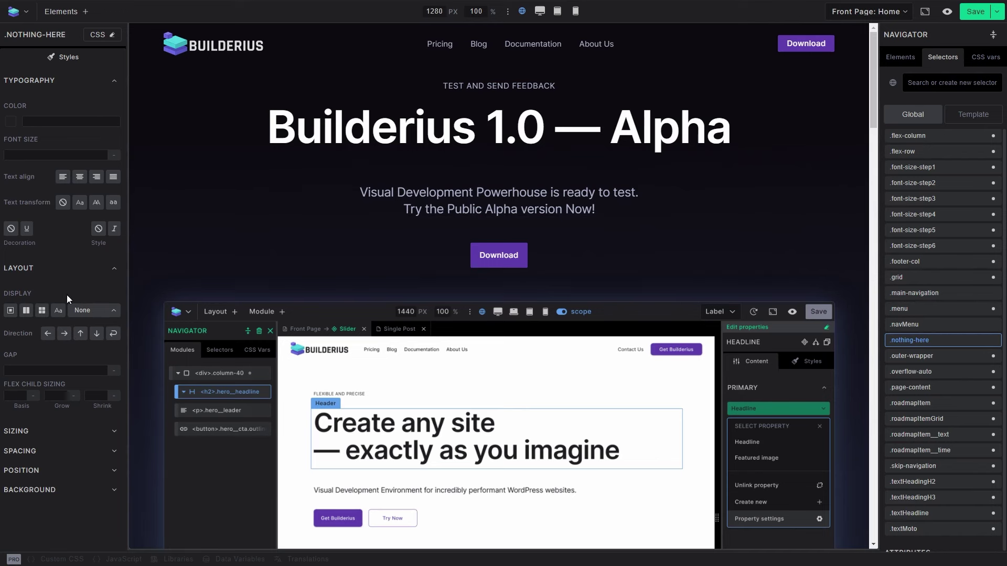
# Set the global --color-contrast-background colour variable to blue.
pyautogui.click(983, 59)
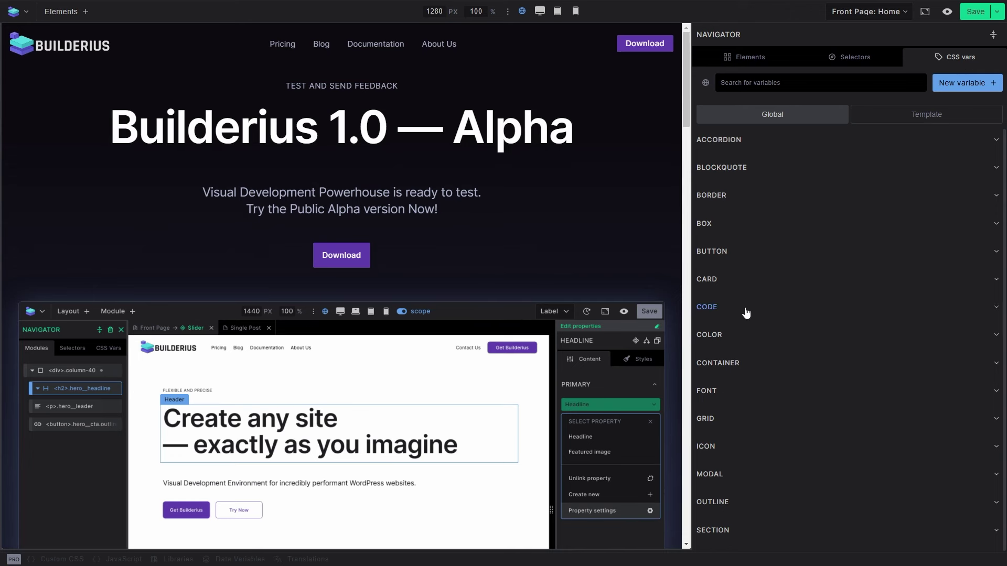
pyautogui.click(751, 334)
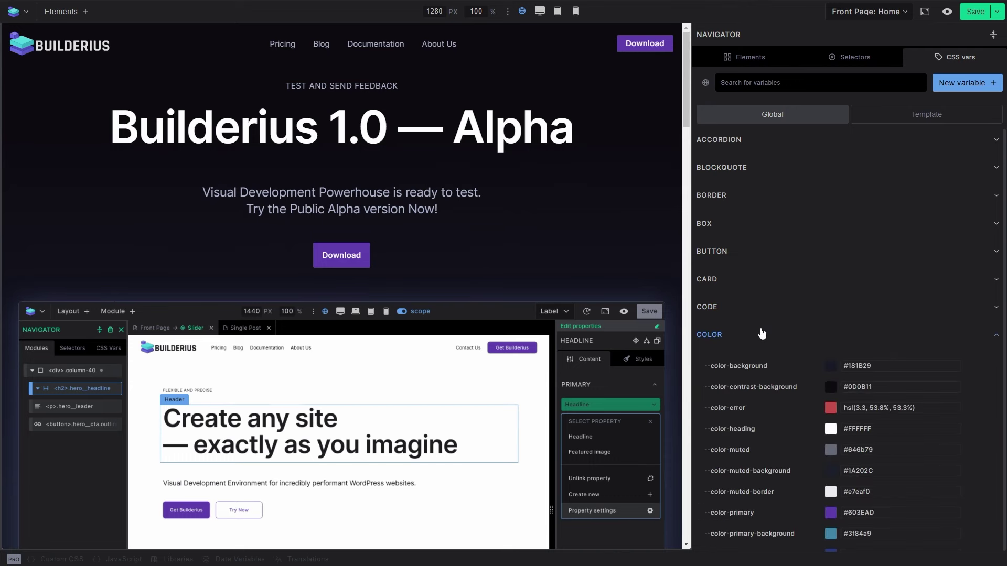
pyautogui.click(893, 388)
pyautogui.doubleClick(847, 386)
pyautogui.hotkey('ctrl', 'c')
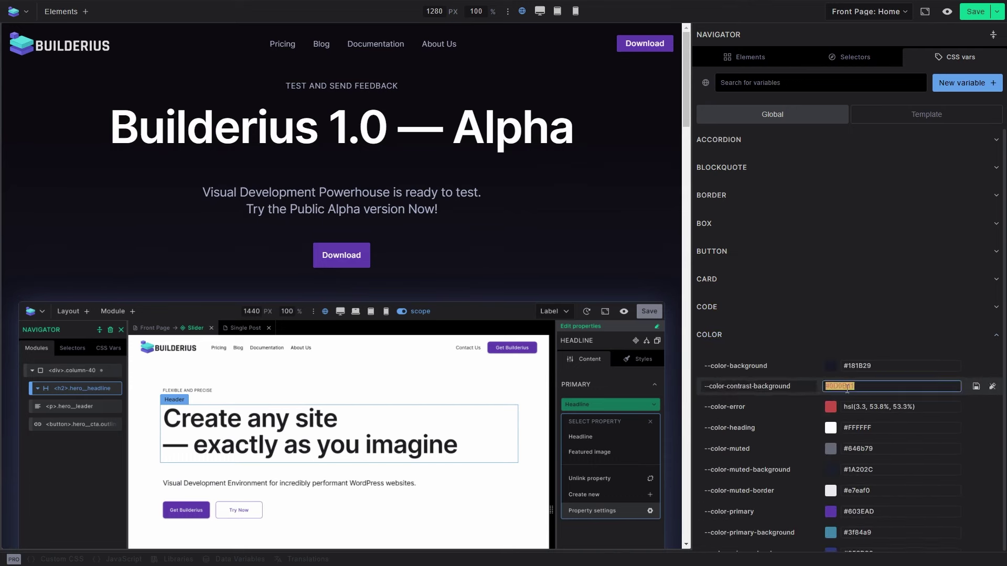
pyautogui.press('BackSpace')
pyautogui.write('blue')
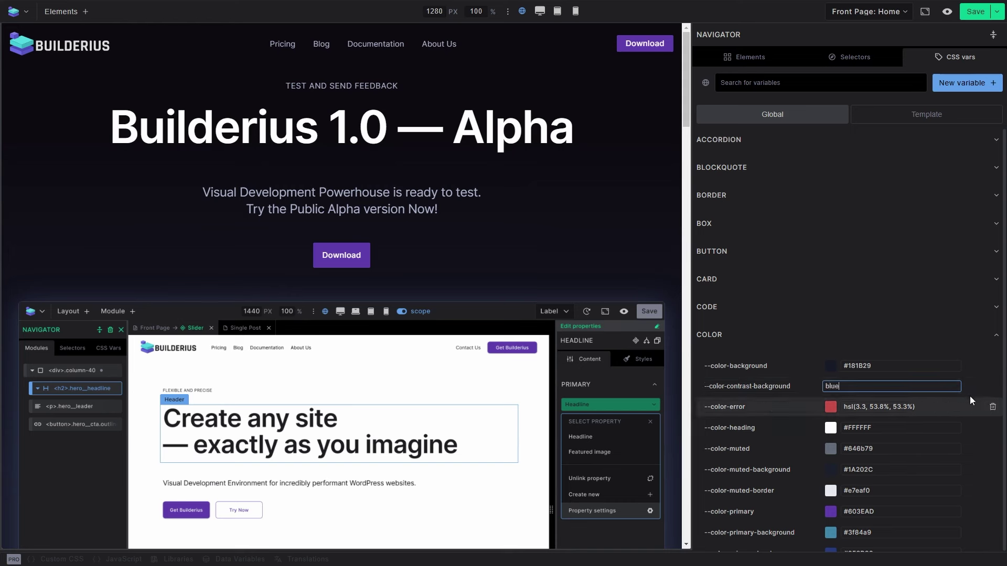
pyautogui.click(976, 386)
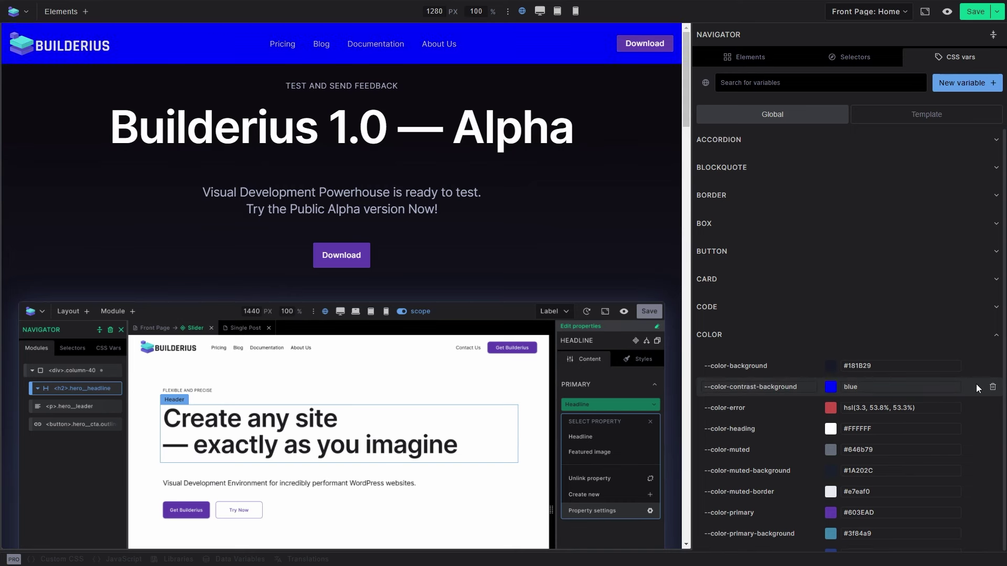
# Paste #0D0B11 into --color-contrast-background and save it.
pyautogui.scroll(-12, 673, 148)
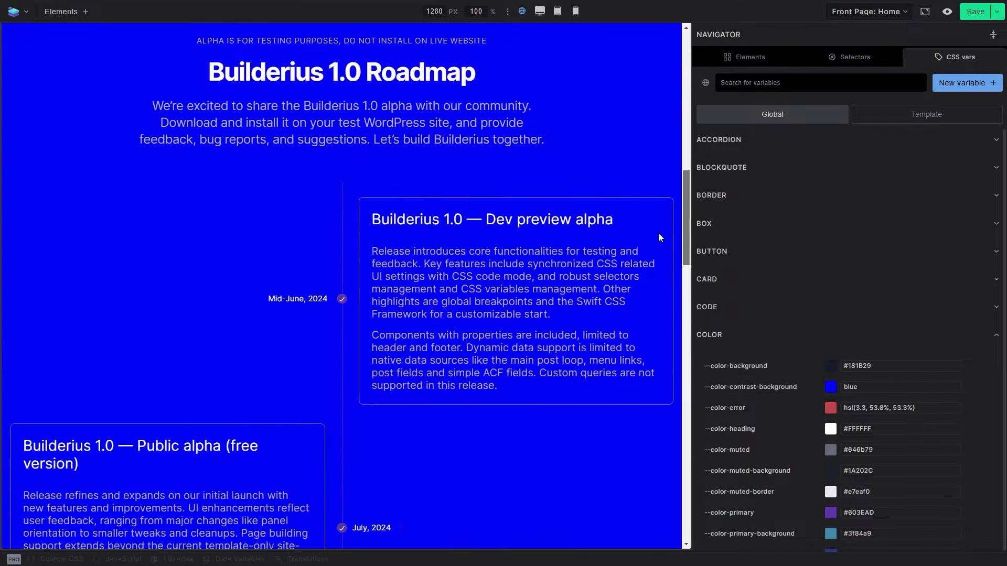
pyautogui.scroll(-20, 657, 240)
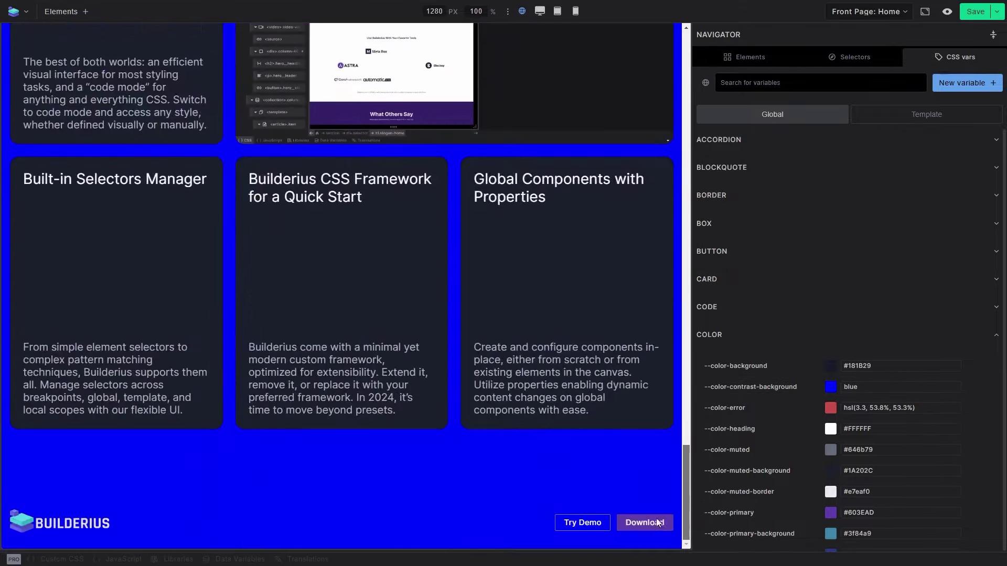
pyautogui.scroll(20, 656, 521)
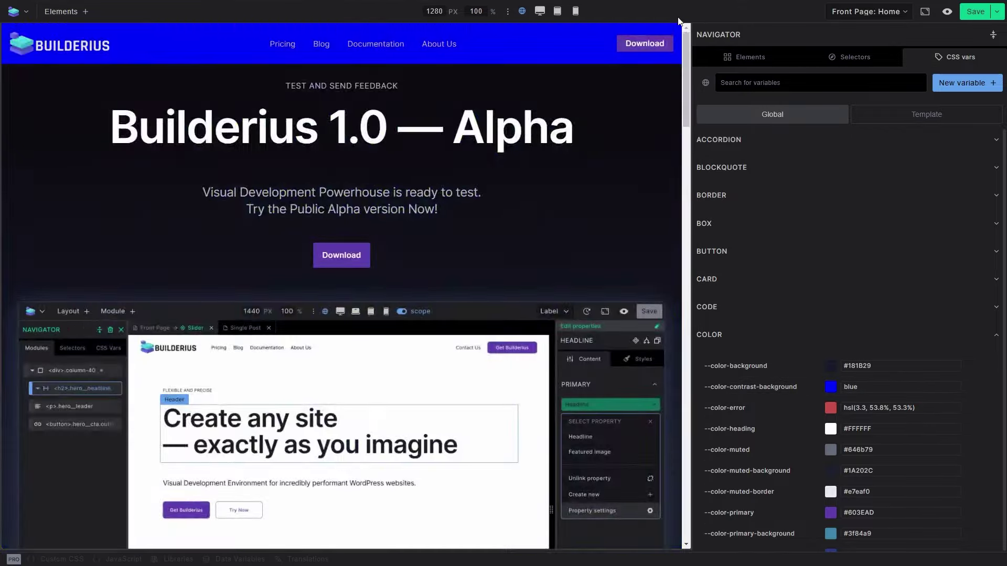
pyautogui.doubleClick(868, 388)
pyautogui.hotkey('ctrl', 'v')
pyautogui.click(976, 386)
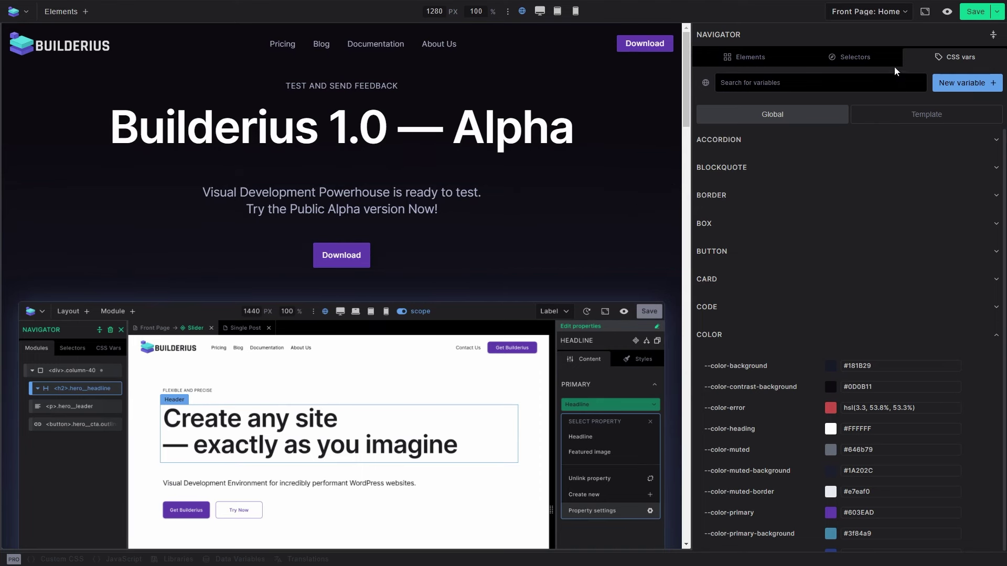
# Give the .nothing-here class a global red text colour.
pyautogui.click(866, 59)
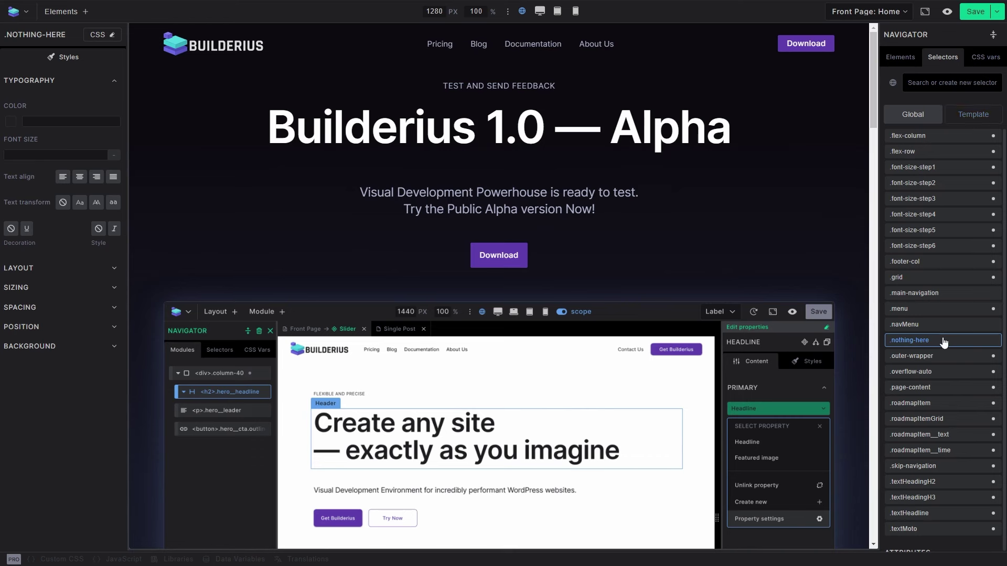
pyautogui.click(35, 121)
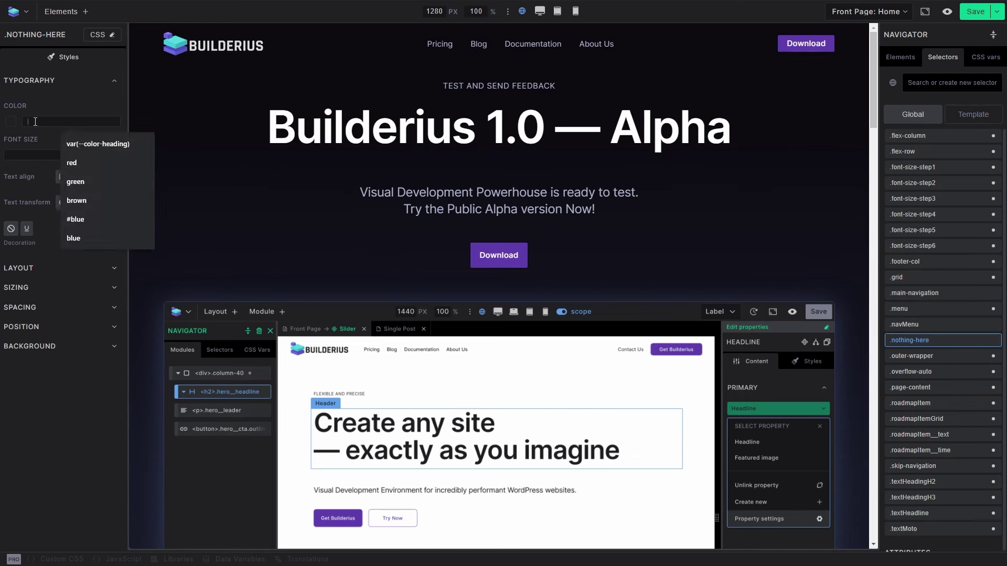
pyautogui.write('red')
pyautogui.press('Return')
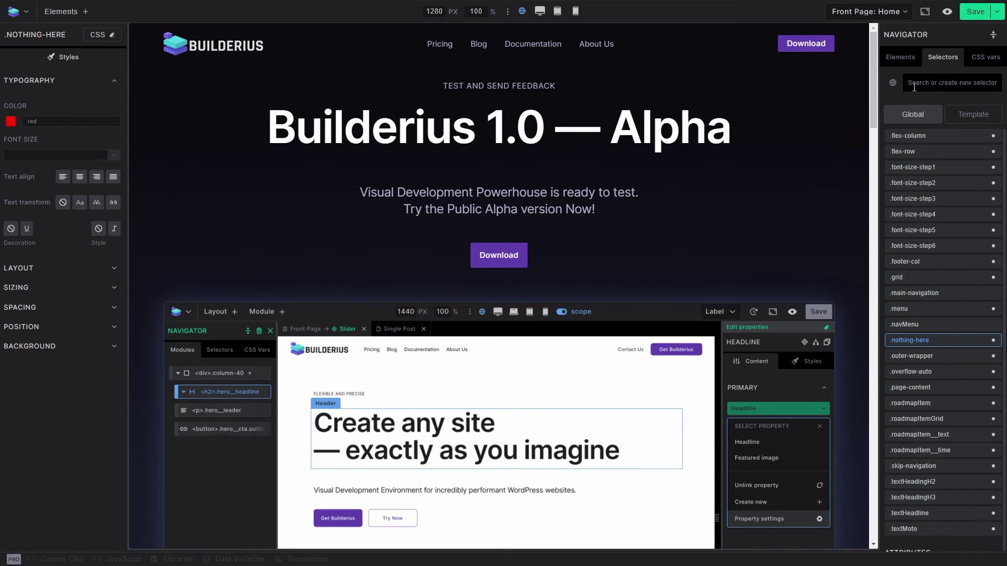
# Give .nothing-here a blue text colour for this template only.
pyautogui.click(963, 120)
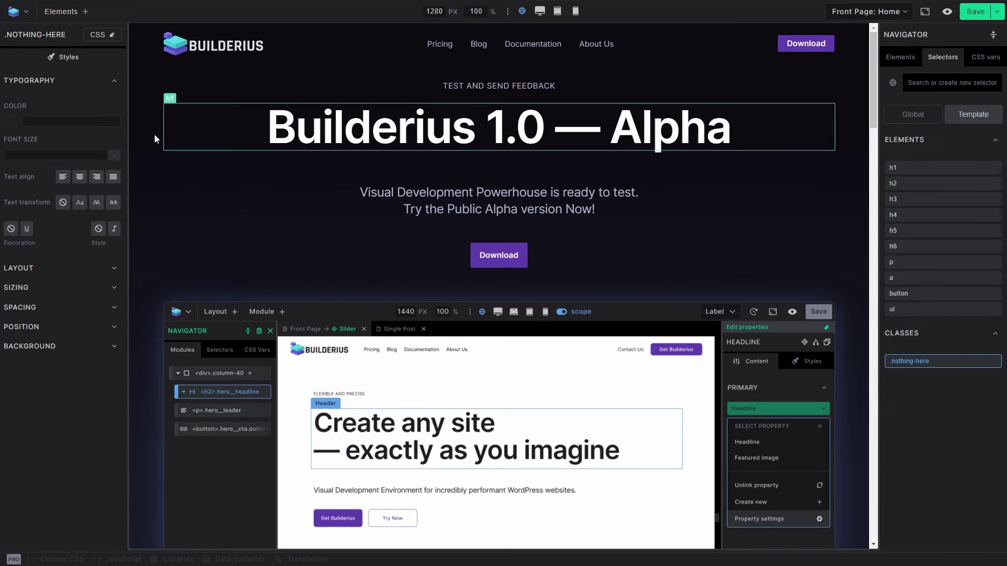
pyautogui.click(40, 119)
pyautogui.write('blue')
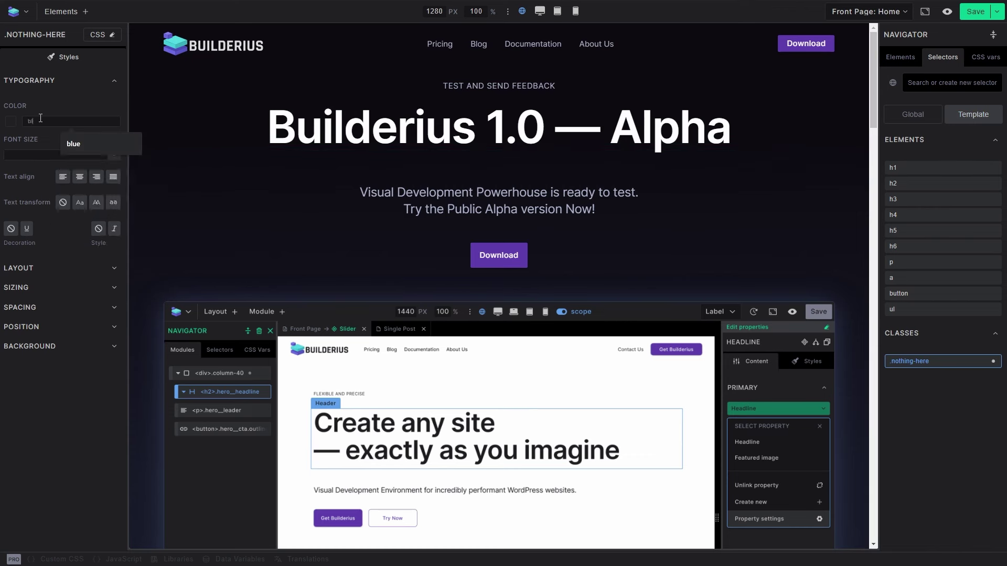
pyautogui.press('Return')
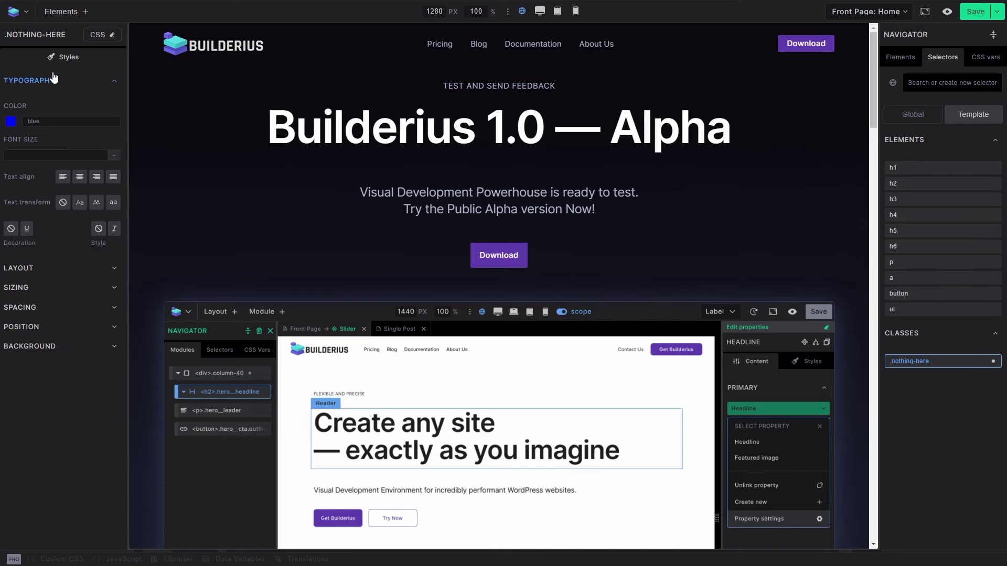
pyautogui.click(893, 59)
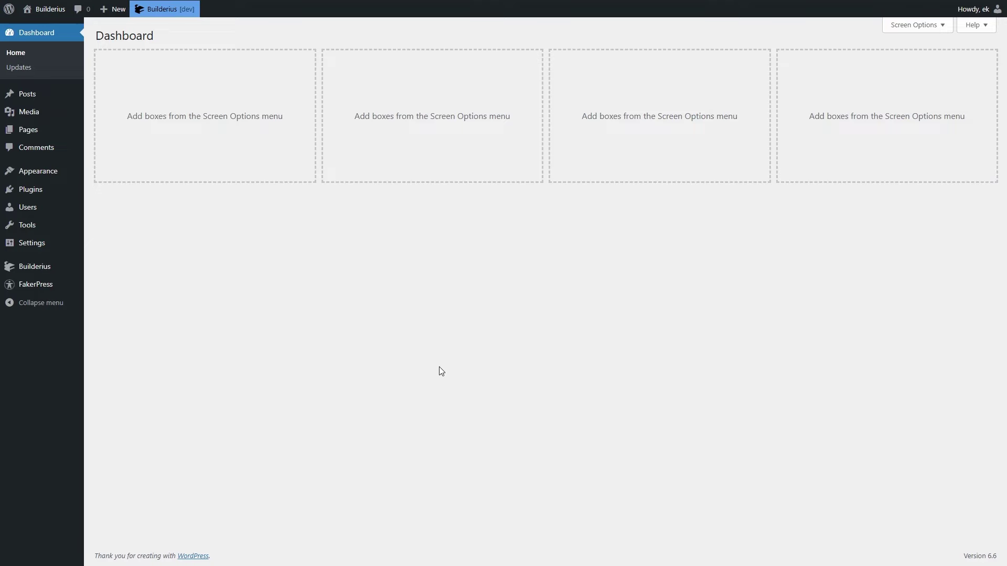
# Go through Posts and Media to Pages, then edit Contact with Builderius.
pyautogui.click(31, 100)
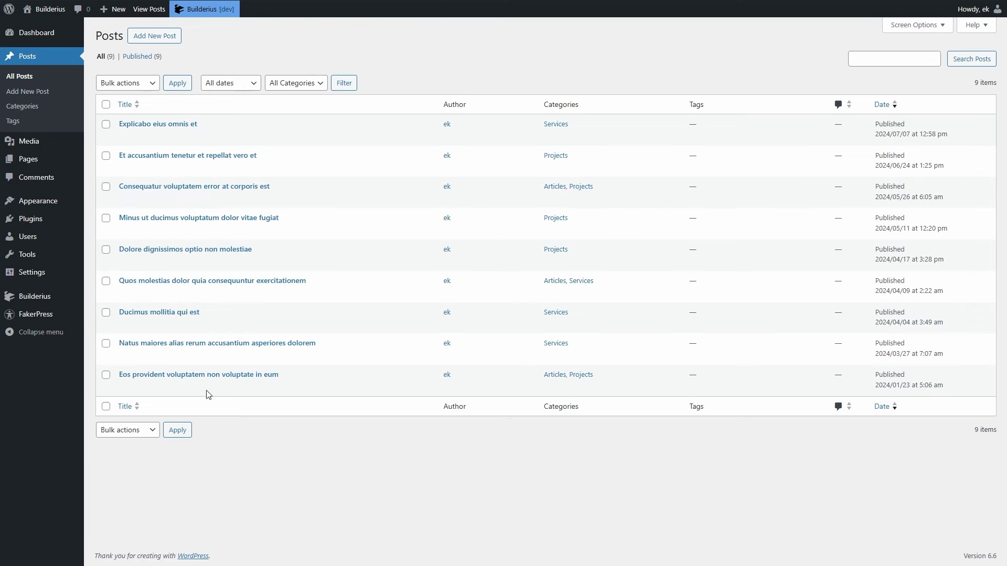
pyautogui.click(40, 149)
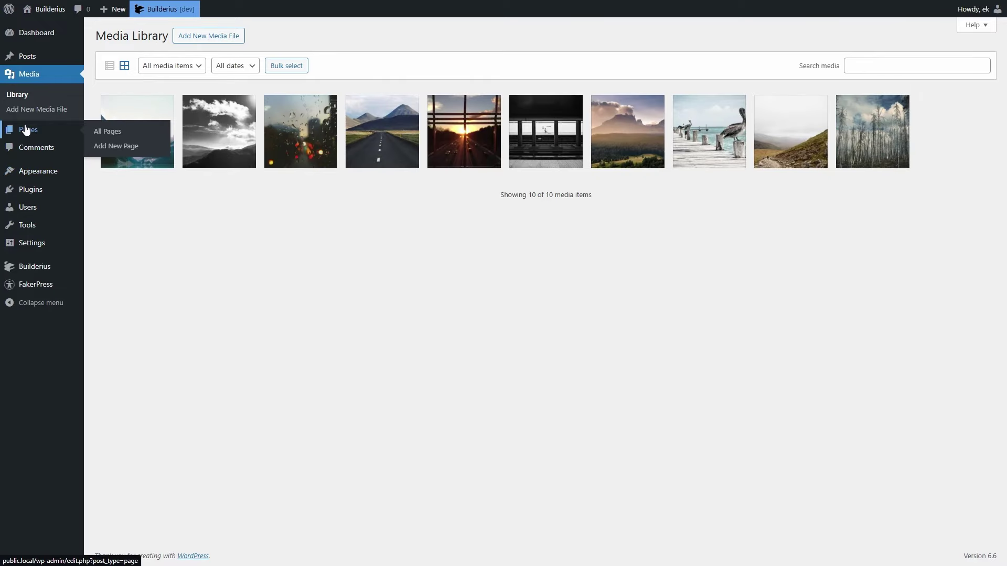
pyautogui.click(26, 130)
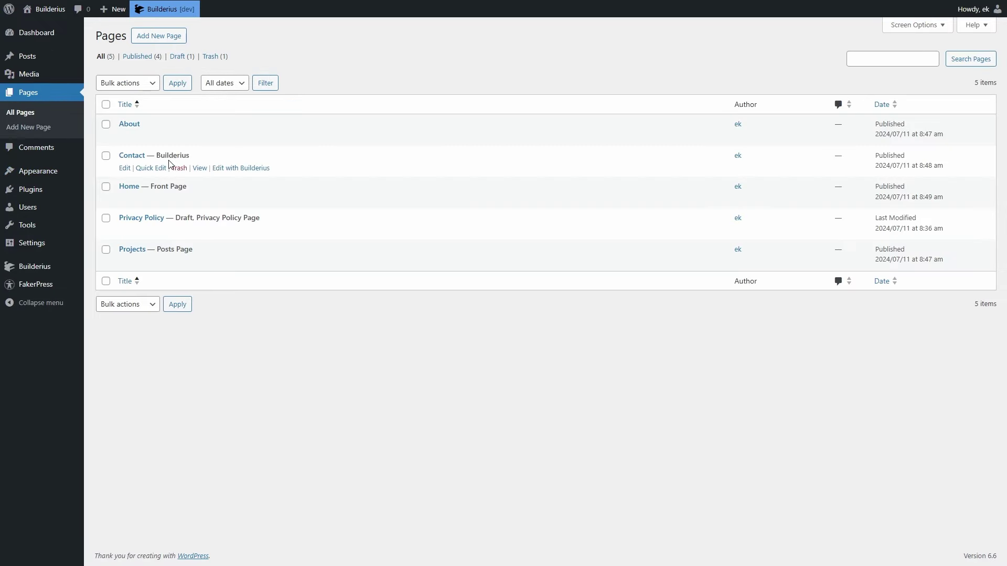
pyautogui.click(242, 170)
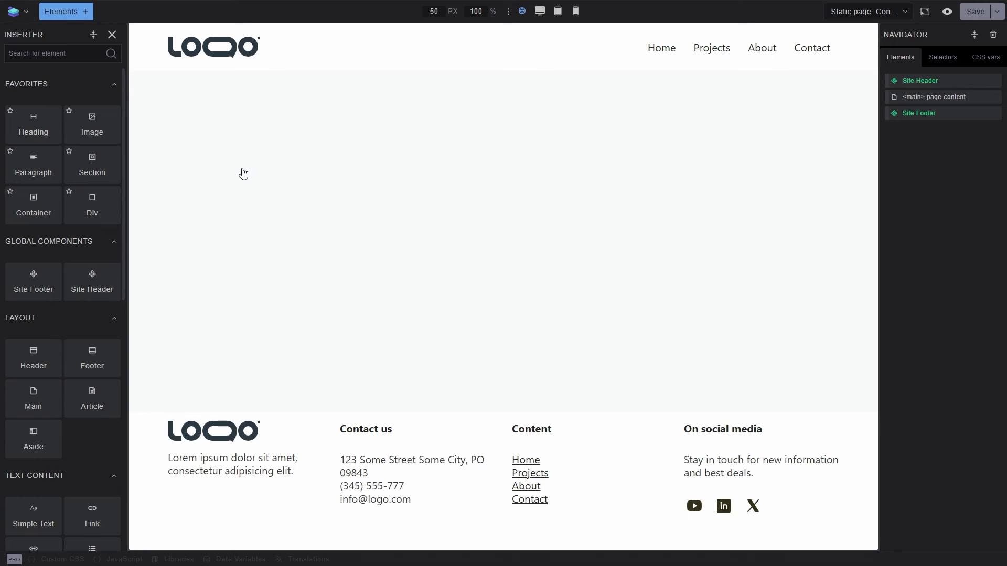
pyautogui.click(917, 81)
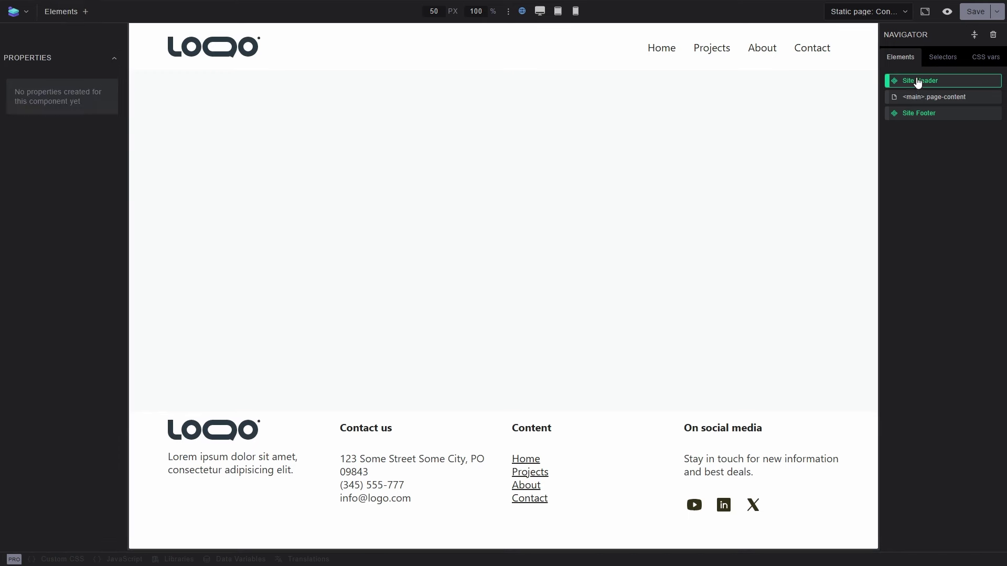
pyautogui.click(927, 117)
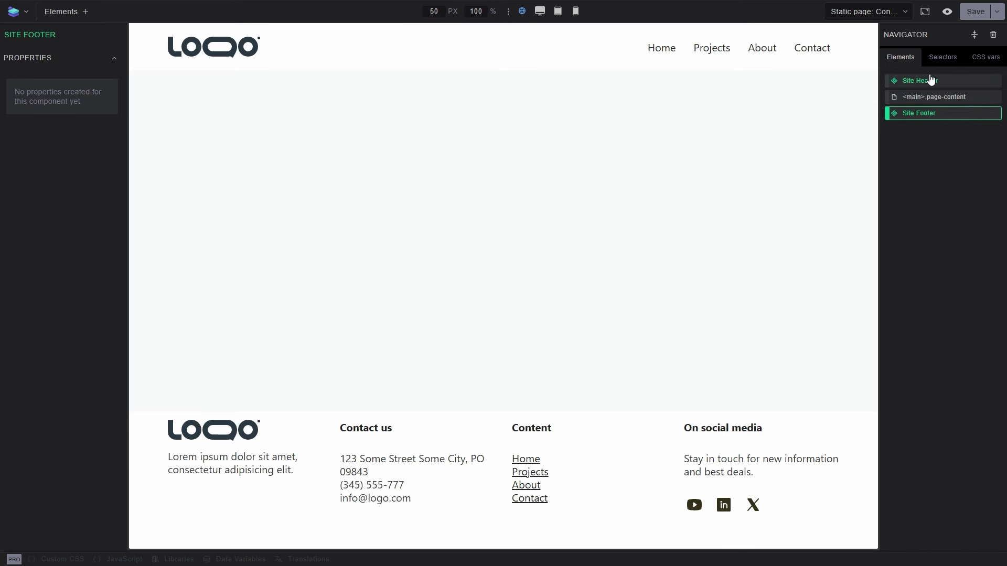
pyautogui.click(931, 80)
pyautogui.click(931, 97)
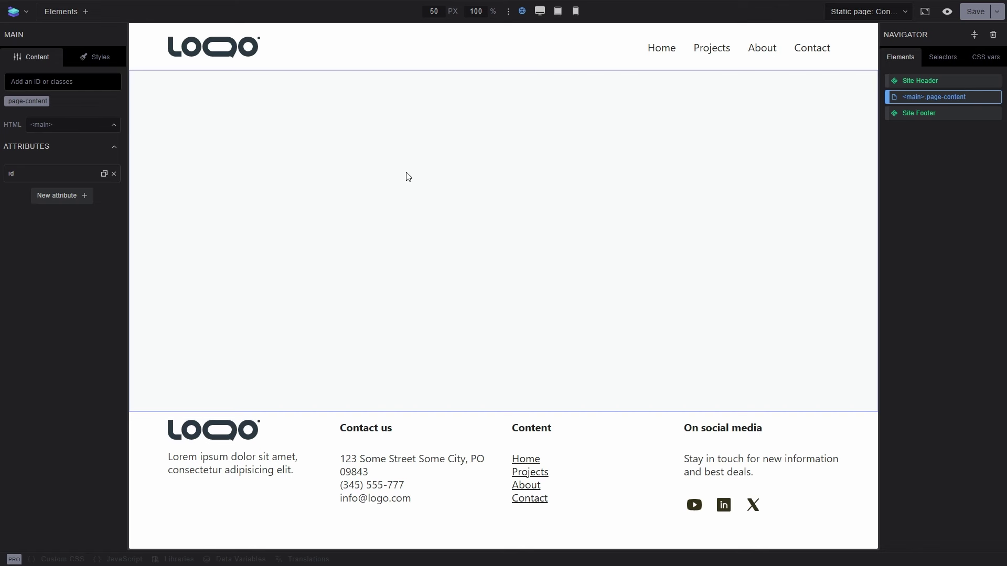
pyautogui.click(956, 102)
pyautogui.click(956, 102)
pyautogui.click(63, 14)
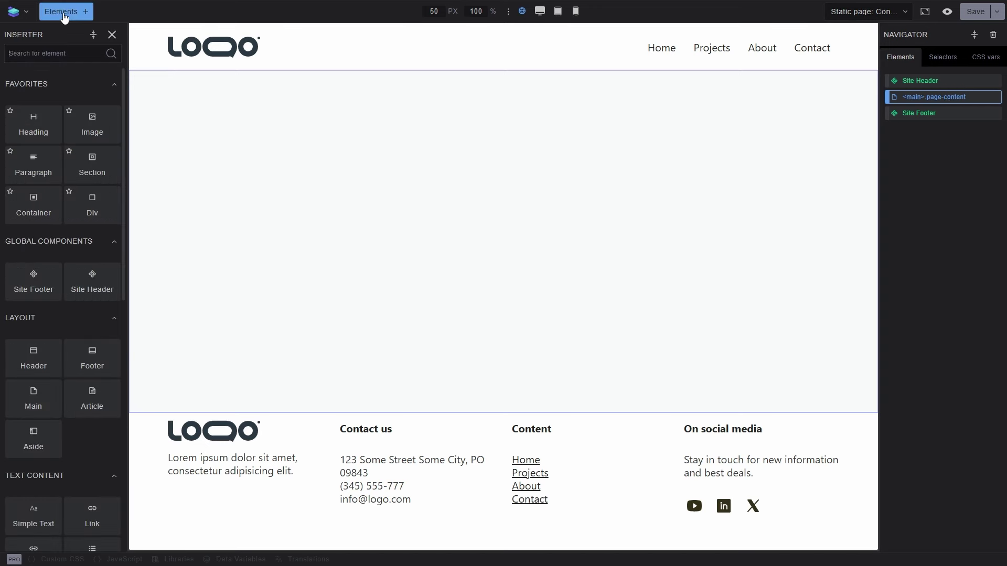
# Insert a section with container into main, holding a heading and a div.
pyautogui.click(95, 170)
pyautogui.click(955, 130)
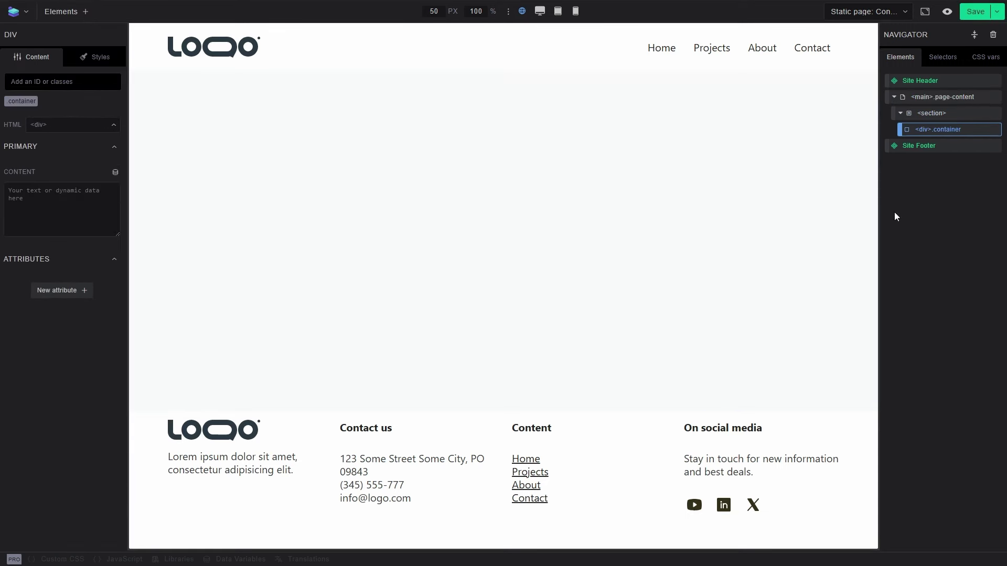
pyautogui.click(63, 11)
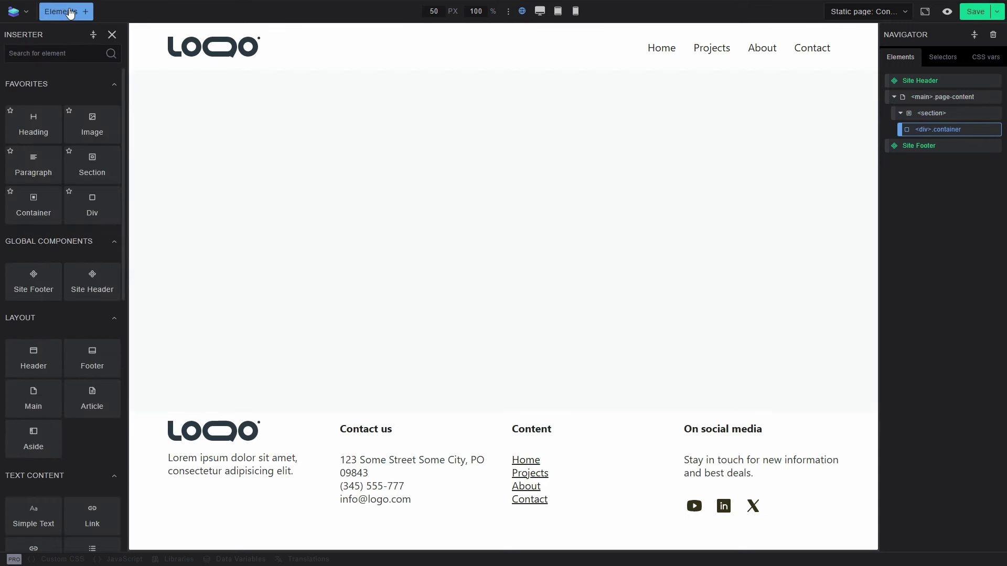
pyautogui.click(29, 125)
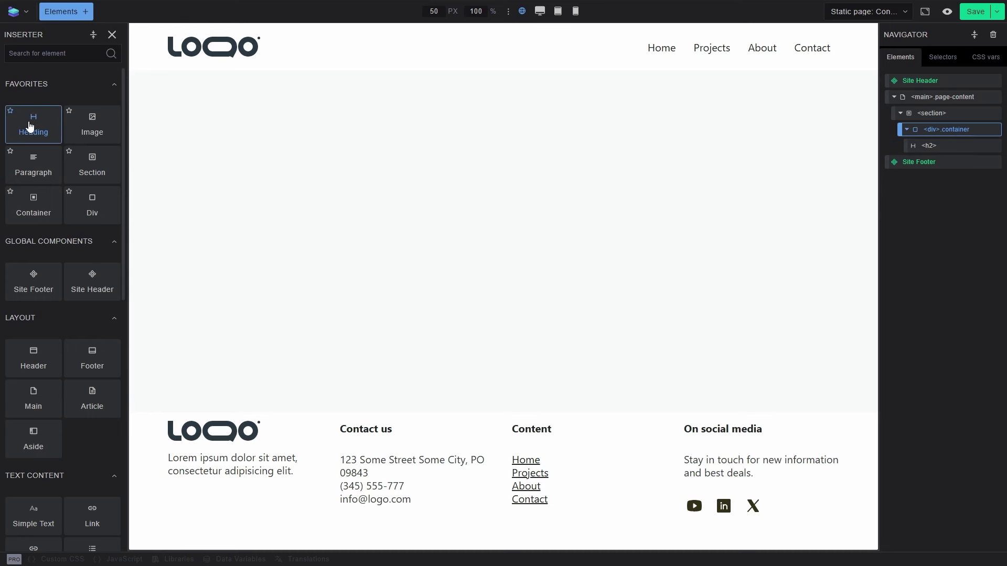
pyautogui.click(93, 210)
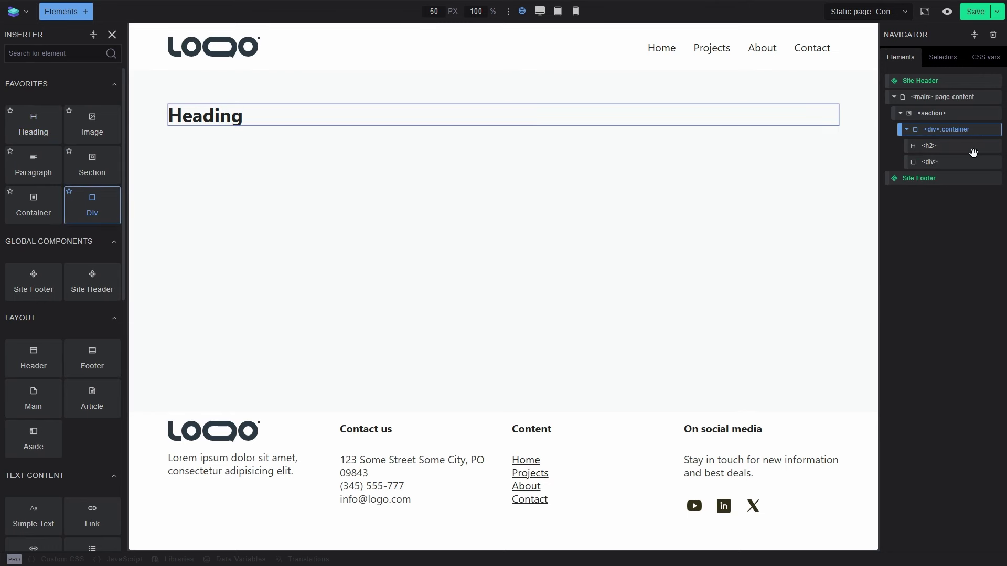
# Make the heading an H1 with centred text alignment.
pyautogui.click(944, 147)
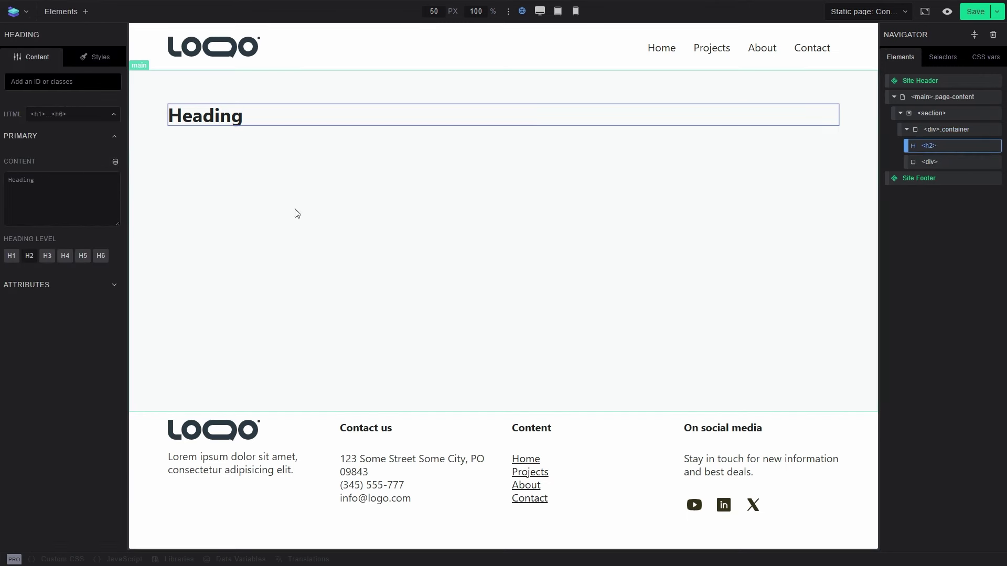
pyautogui.click(10, 257)
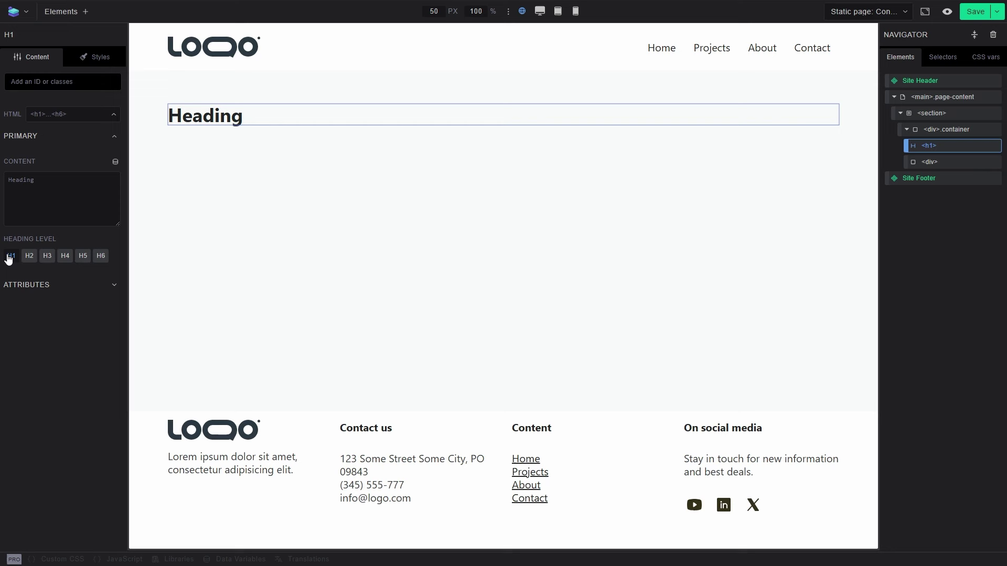
pyautogui.click(92, 58)
pyautogui.click(80, 232)
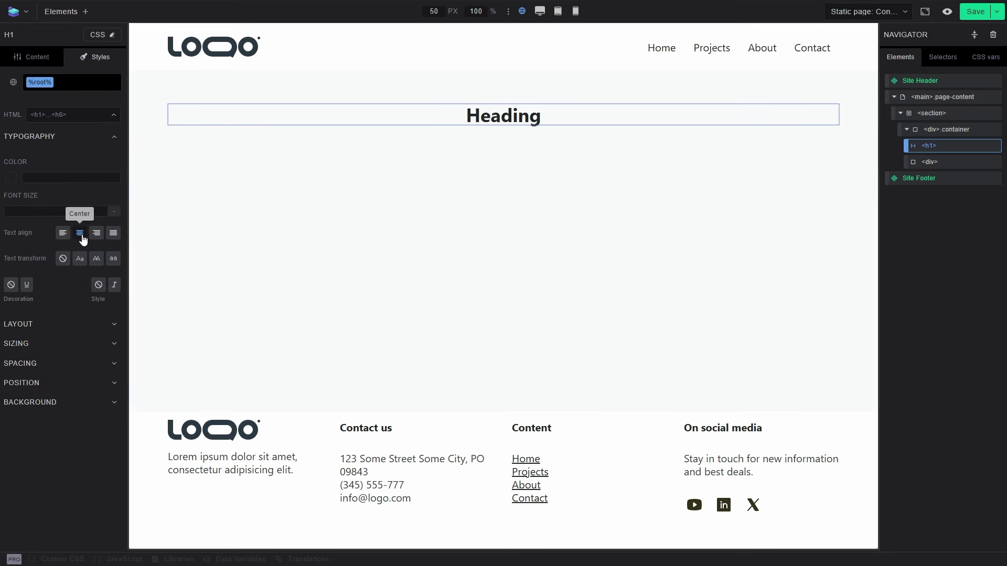
pyautogui.click(948, 166)
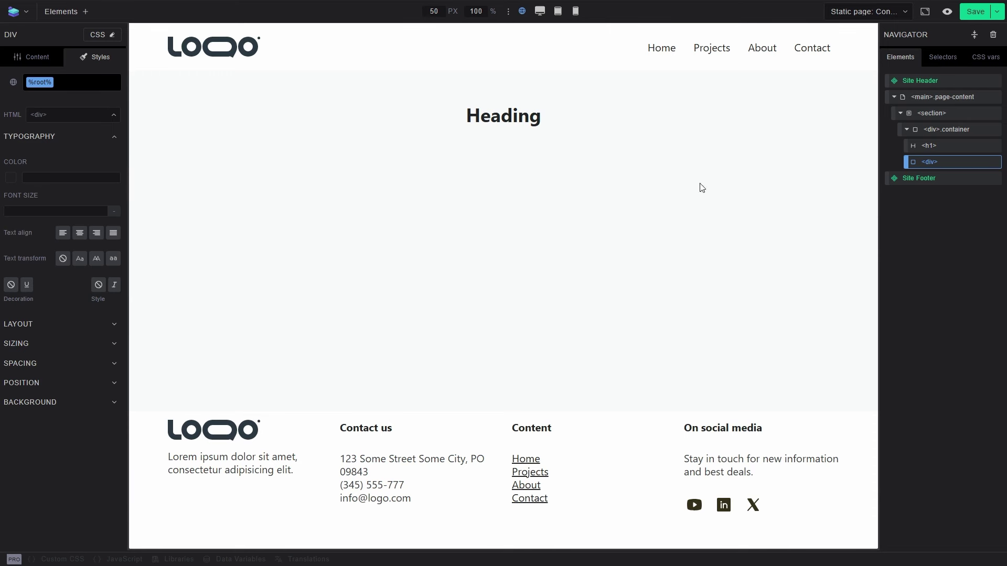
# Fill the div's Content with the [[wp.post.content]] dynamic data tag.
pyautogui.click(24, 59)
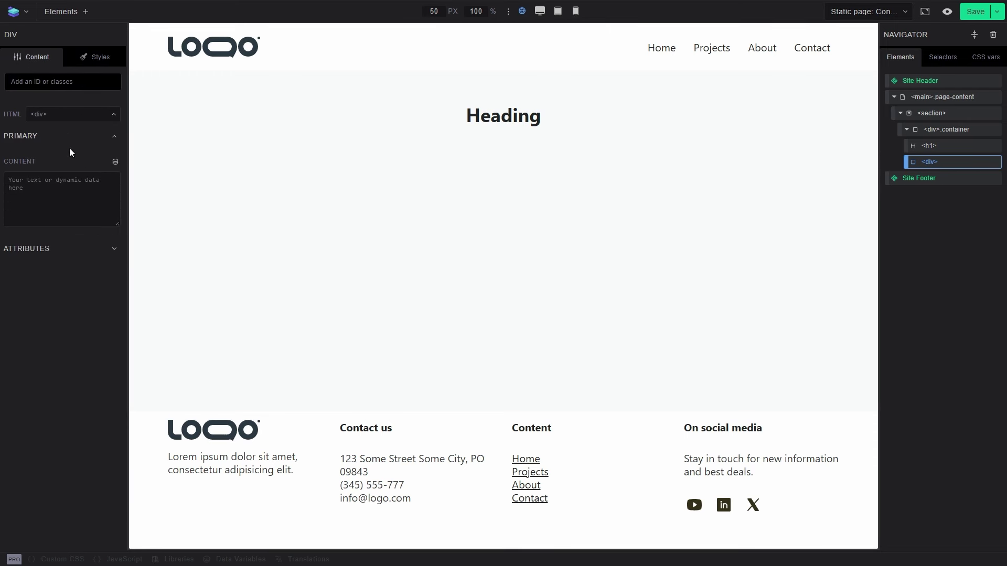
pyautogui.click(114, 162)
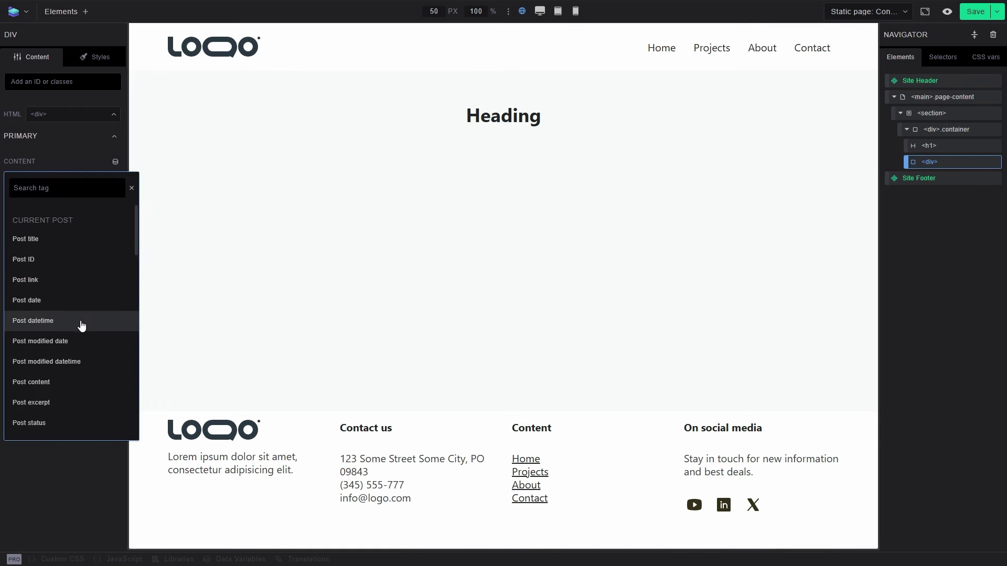
pyautogui.click(82, 384)
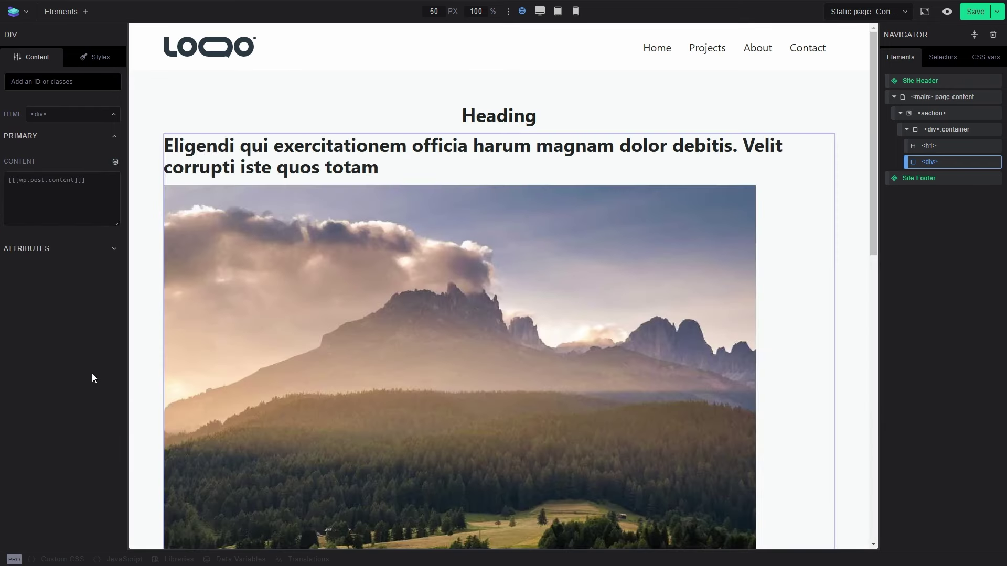
pyautogui.scroll(-10, 461, 246)
pyautogui.scroll(15, 458, 243)
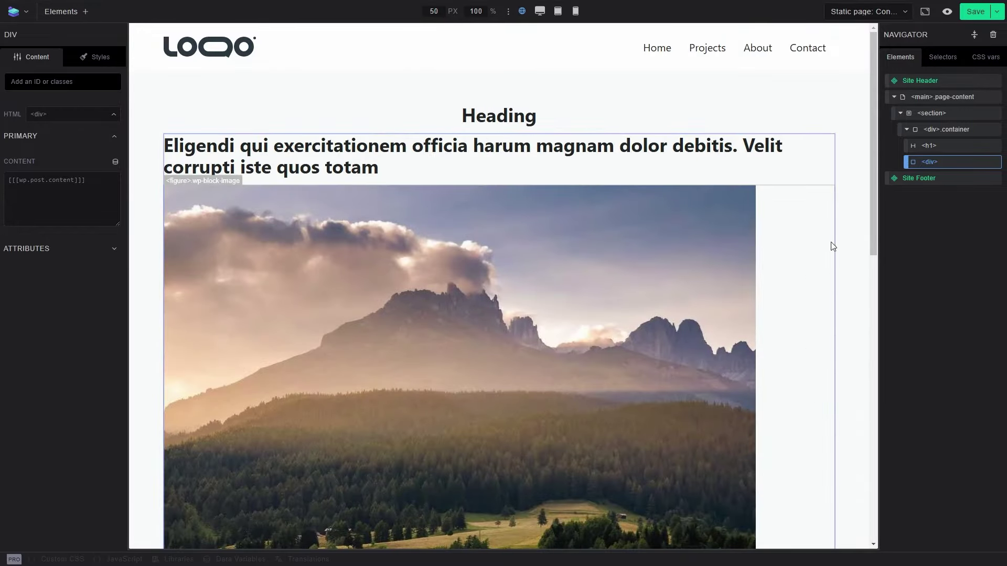
# Set the container's layout to Display Flex with Column direction.
pyautogui.click(951, 130)
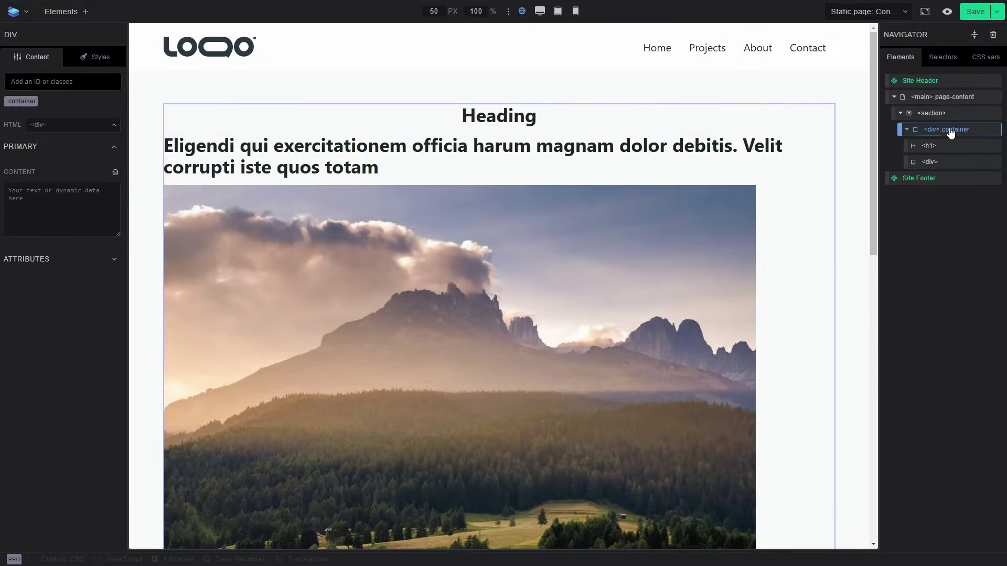
pyautogui.click(97, 59)
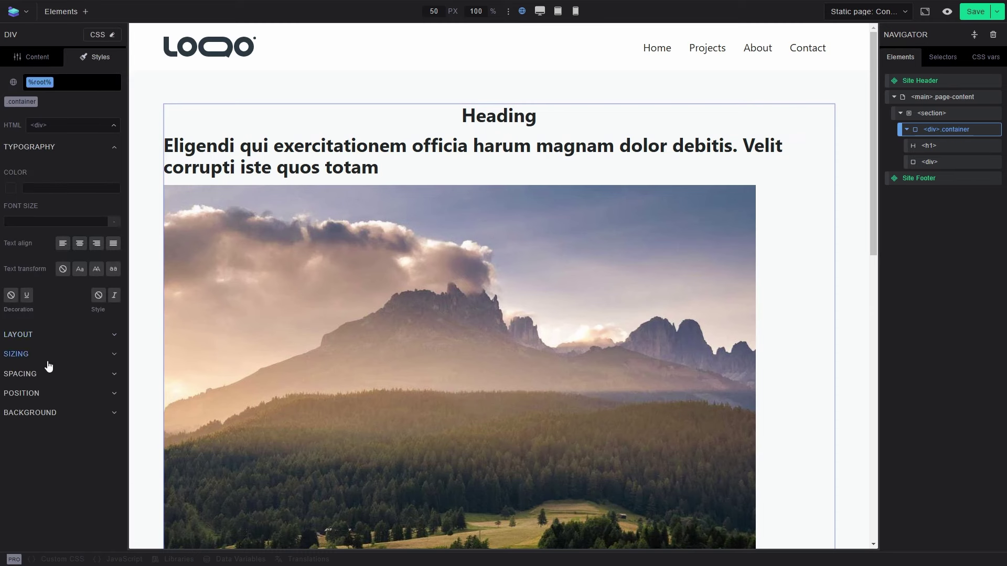
pyautogui.click(49, 336)
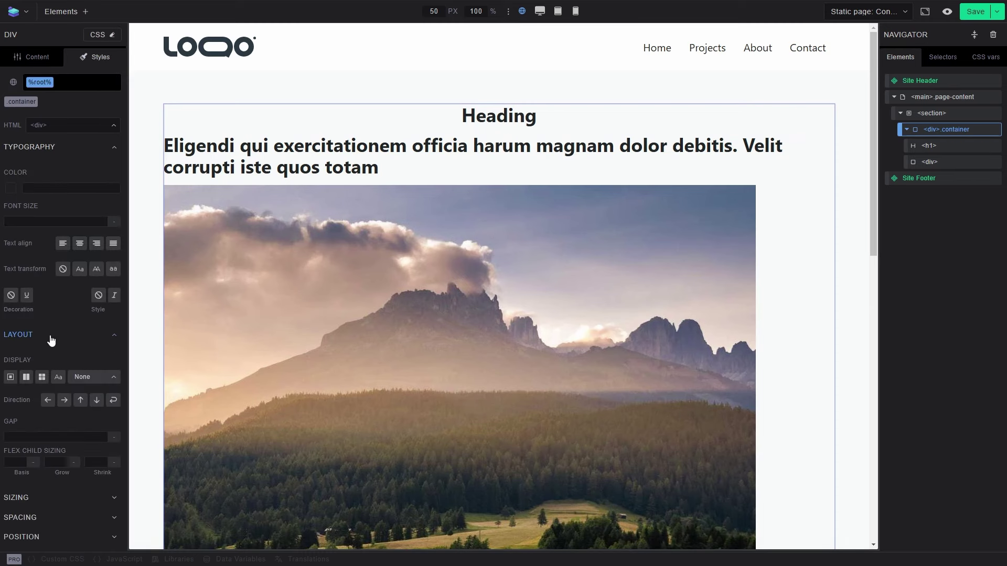
pyautogui.click(26, 377)
pyautogui.click(96, 401)
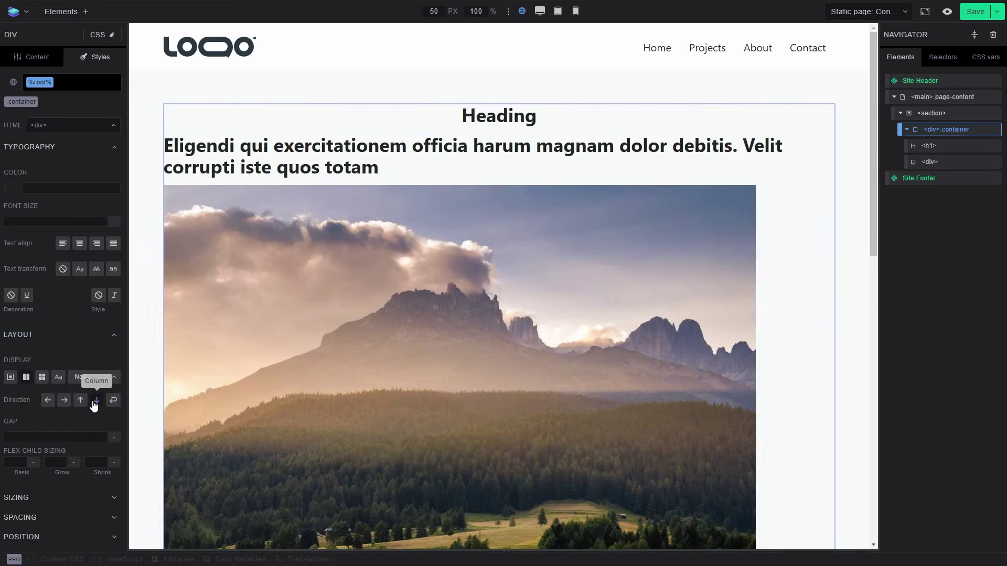
# Limit the container's Max Width to var(--container-narrow).
pyautogui.click(56, 148)
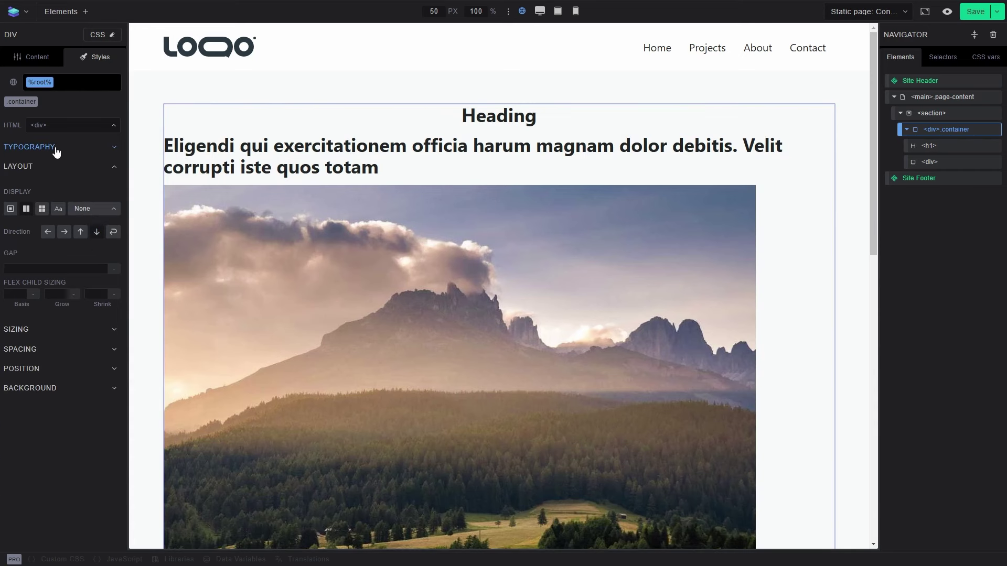
pyautogui.click(47, 330)
pyautogui.click(27, 418)
pyautogui.write('var()')
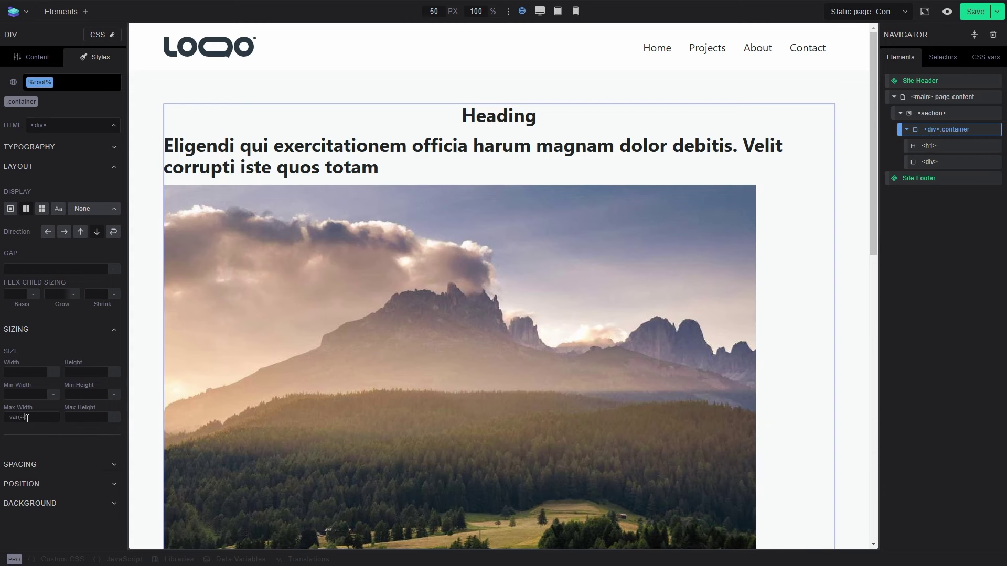
pyautogui.write('--container')
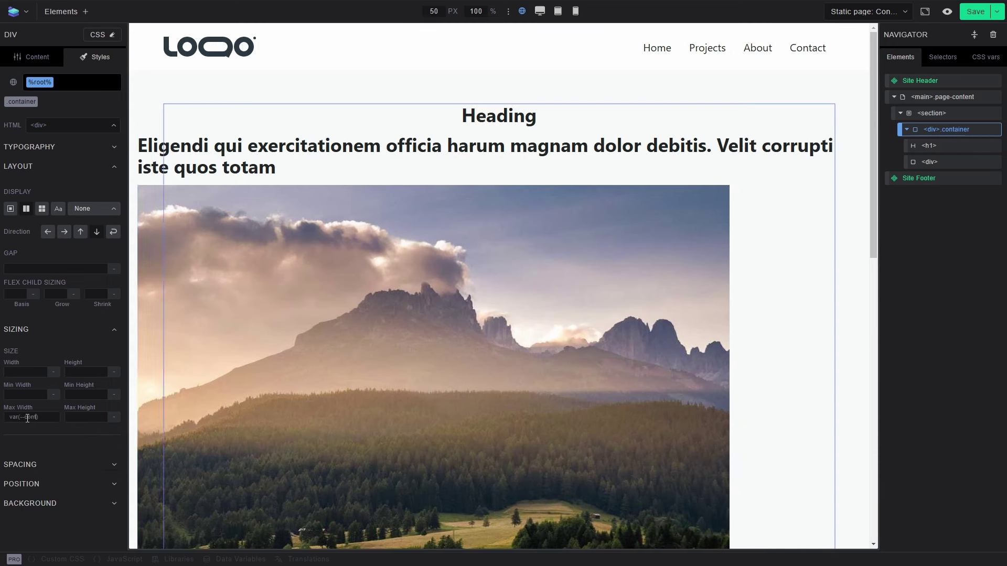
pyautogui.write('-narrow')
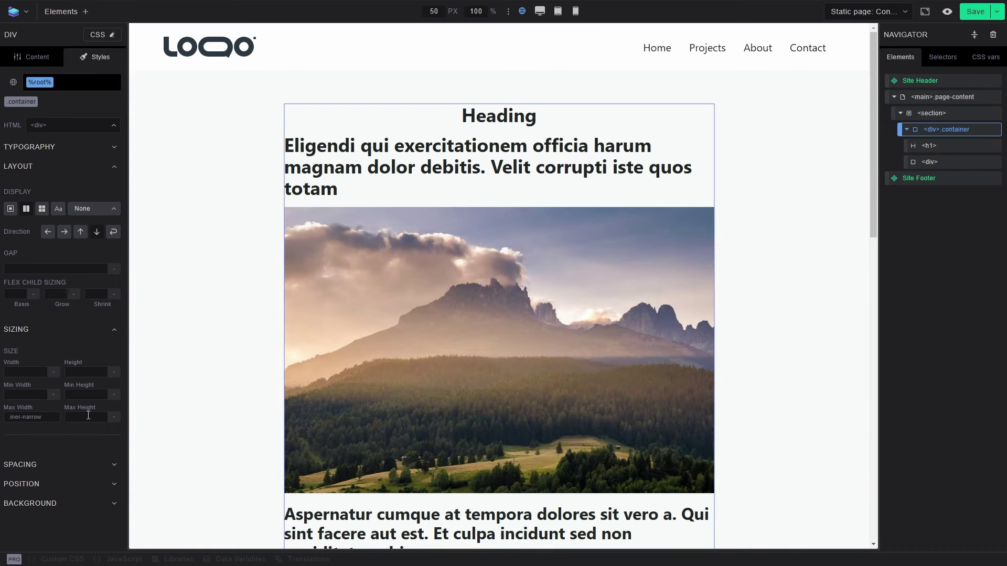
pyautogui.press('Tab')
pyautogui.click(978, 59)
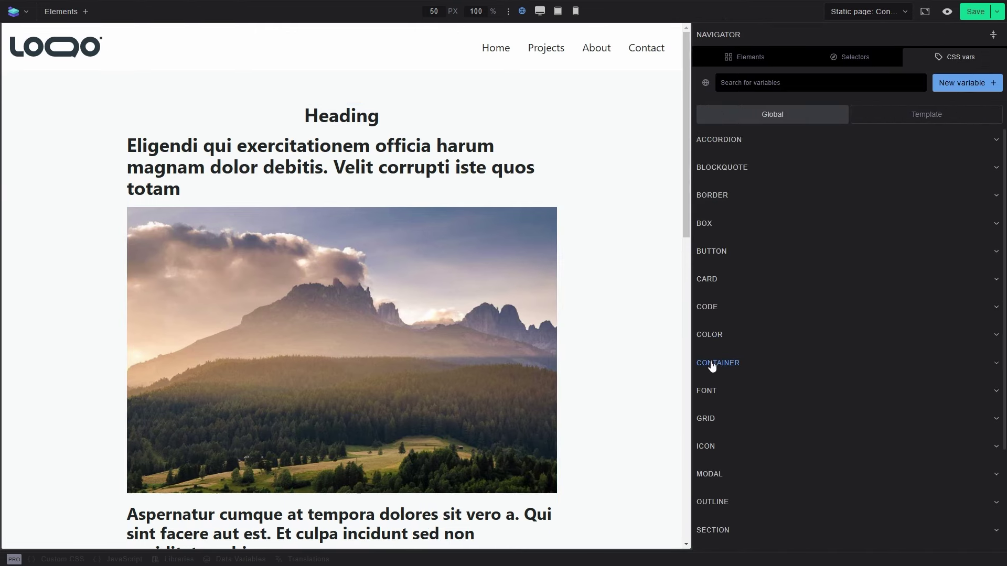
pyautogui.click(711, 363)
pyautogui.scroll(-2, 820, 361)
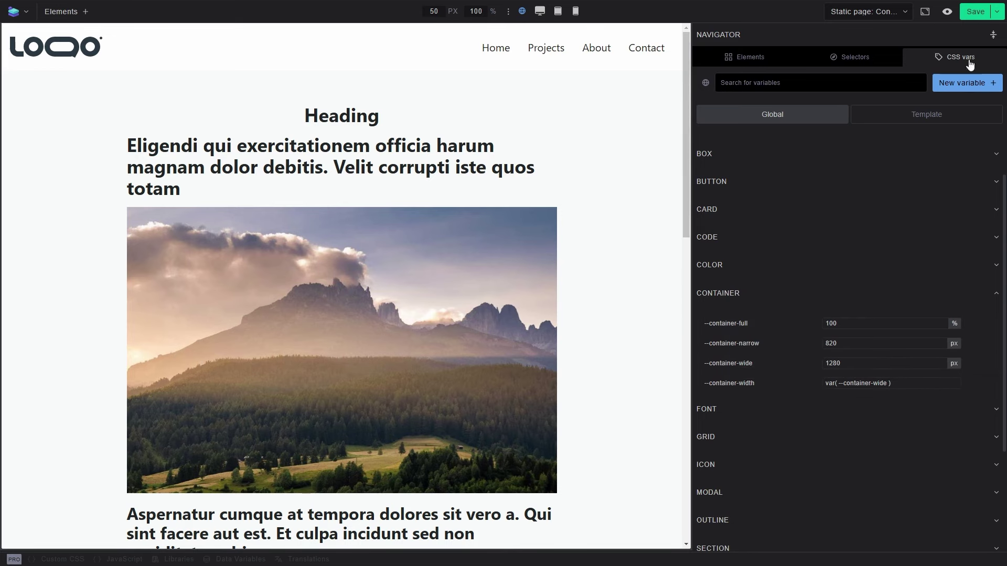
pyautogui.click(790, 52)
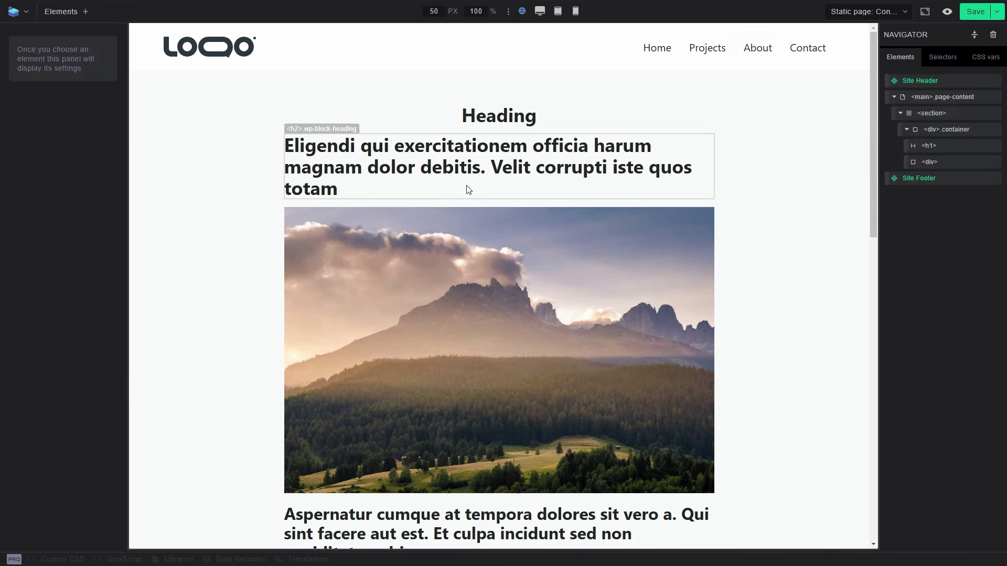
pyautogui.scroll(-5, 467, 190)
pyautogui.scroll(-9, 468, 189)
# Select the post-content div inside the post container.
pyautogui.scroll(11, 492, 280)
pyautogui.scroll(3, 492, 285)
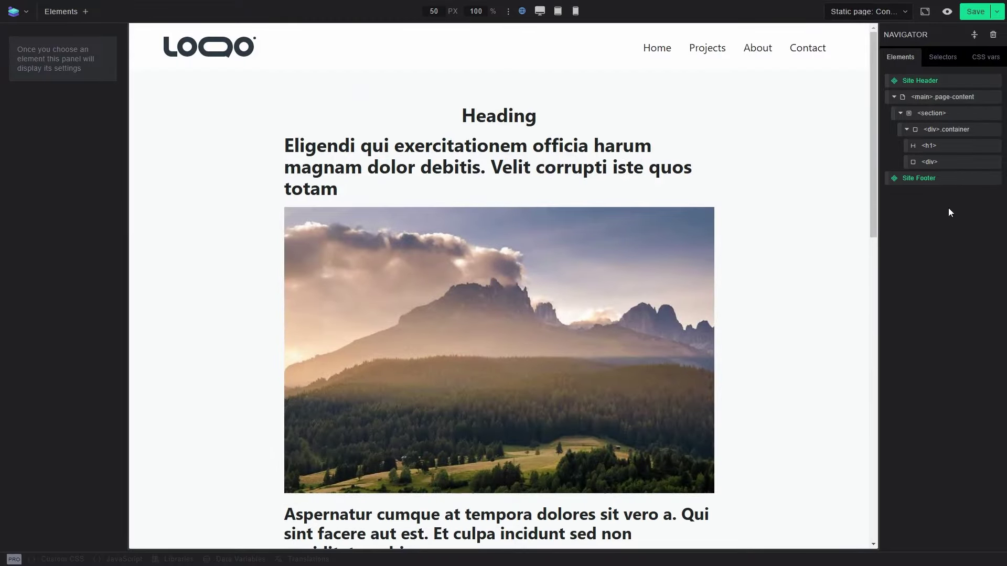
pyautogui.click(954, 131)
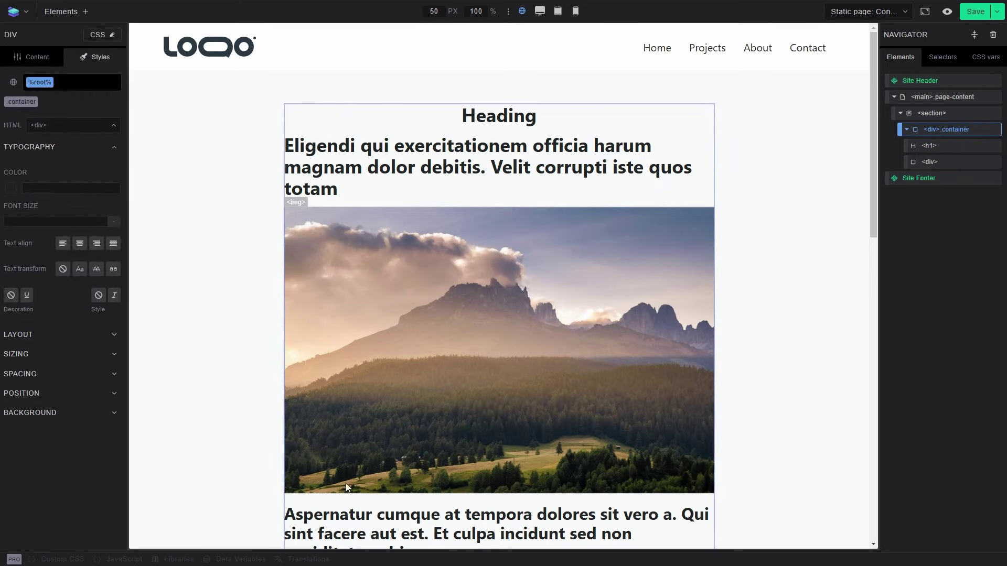
pyautogui.scroll(-3, 350, 503)
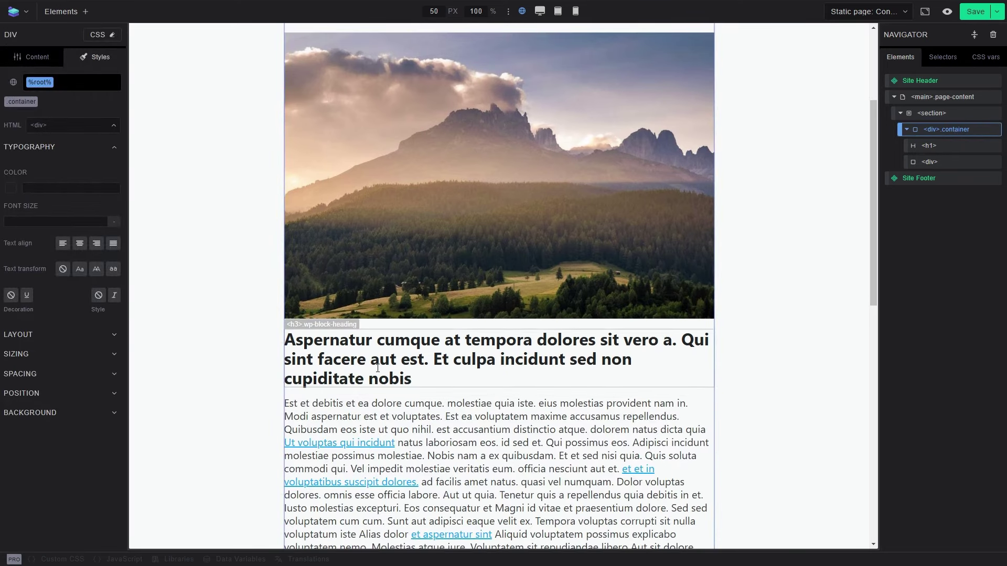
pyautogui.scroll(2, 713, 367)
pyautogui.scroll(2, 712, 367)
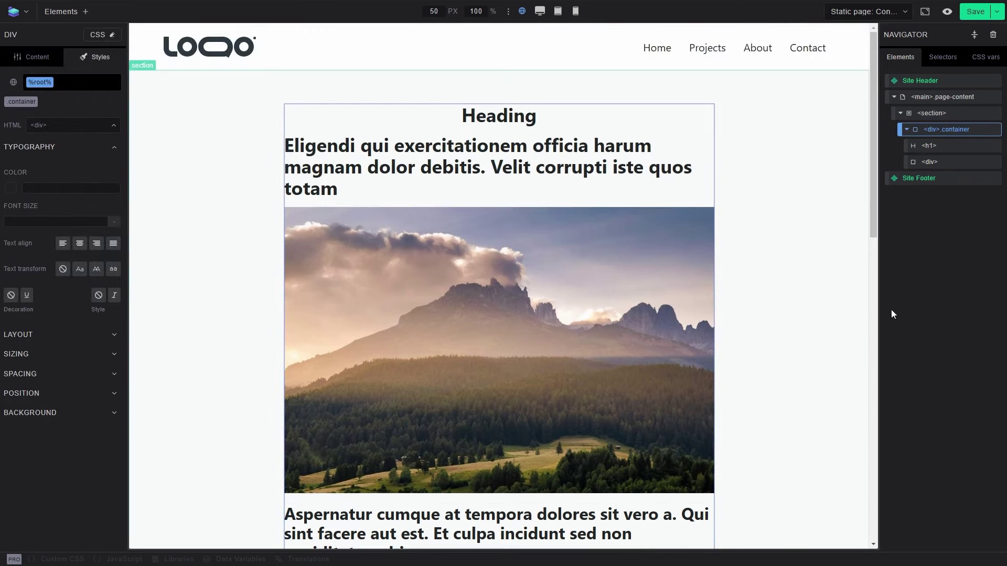
pyautogui.click(955, 162)
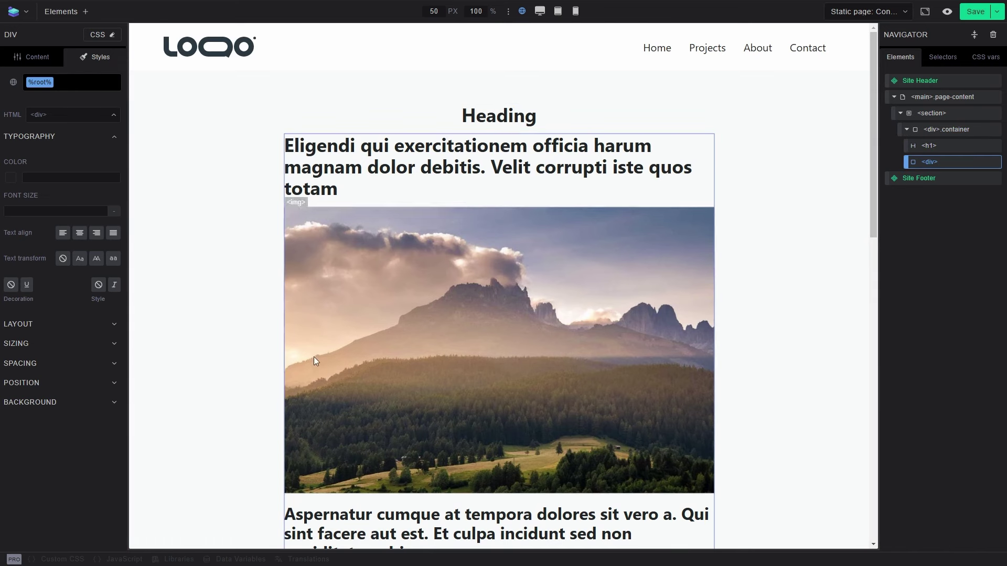
# Create the %root% > * selector on the div to target its direct children.
pyautogui.click(77, 83)
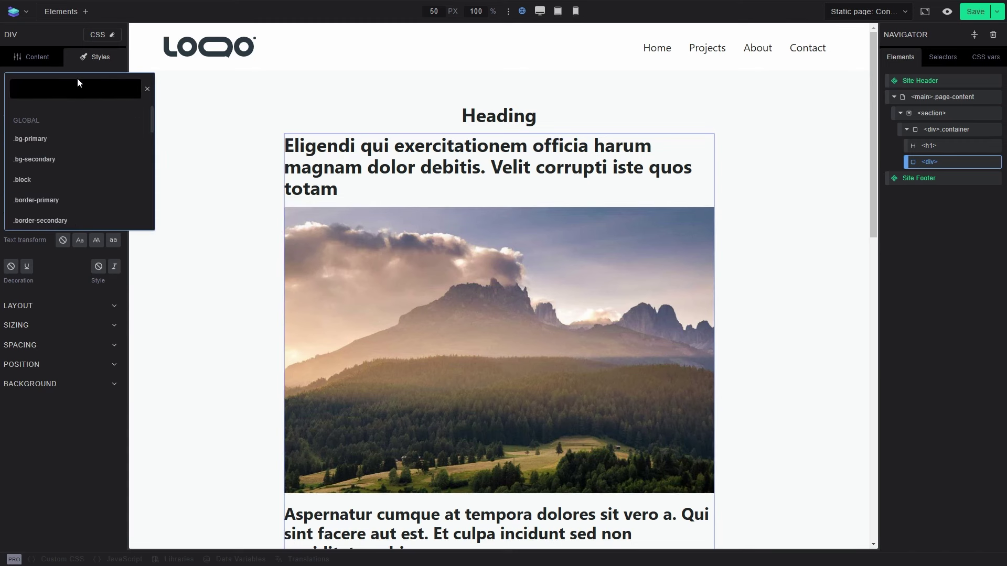
pyautogui.write('%%')
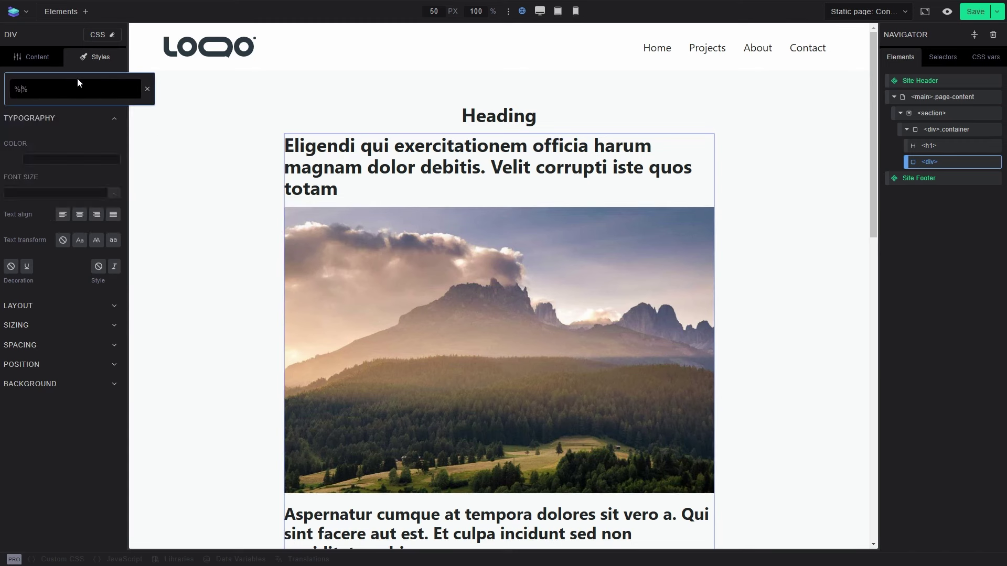
pyautogui.press('Left')
pyautogui.write('root')
pyautogui.press('Return')
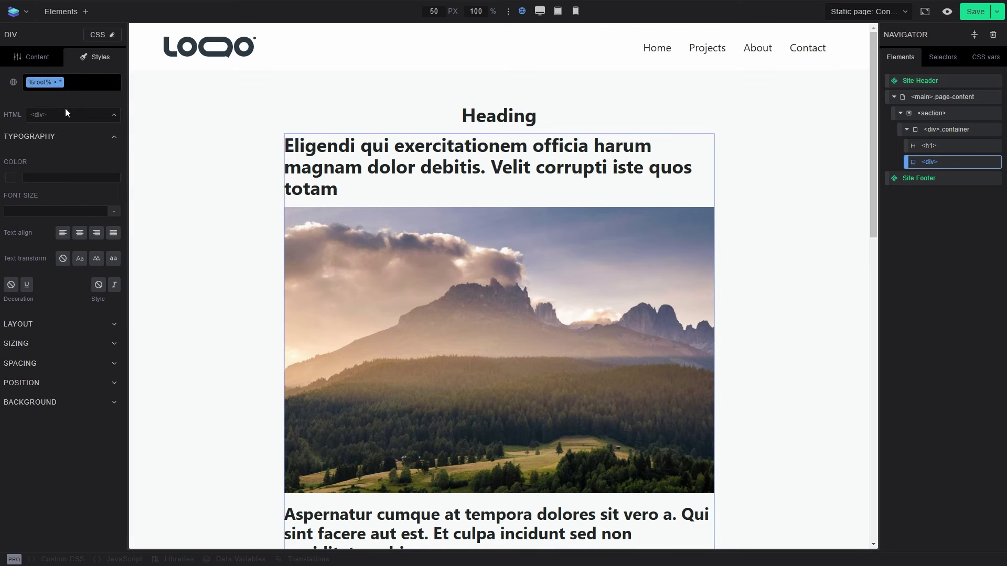
# Set Spacing Margin Bottom to 3rem for the div's direct children.
pyautogui.click(37, 365)
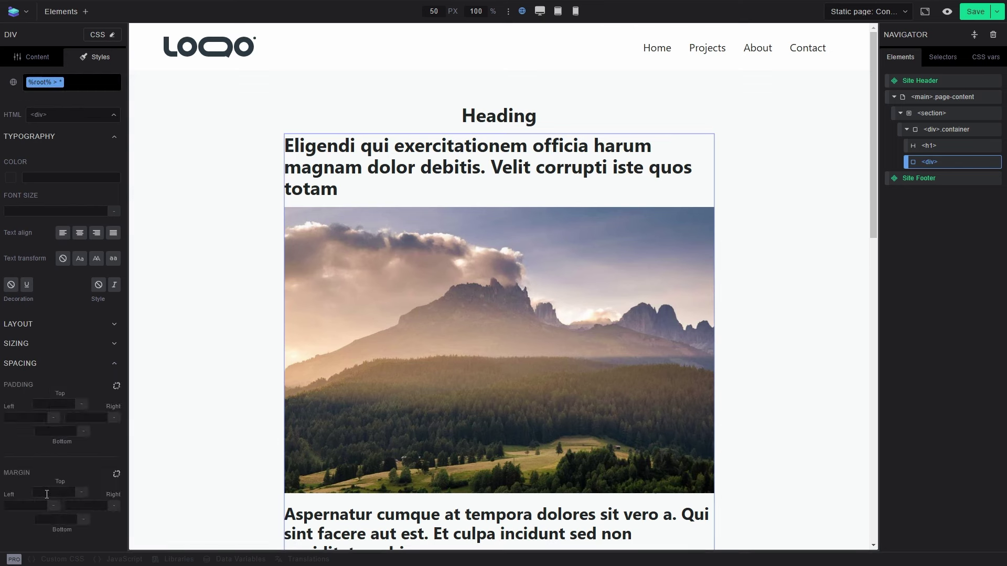
pyautogui.scroll(-1, 48, 492)
pyautogui.click(58, 483)
pyautogui.write('3rem')
pyautogui.scroll(-3, 397, 345)
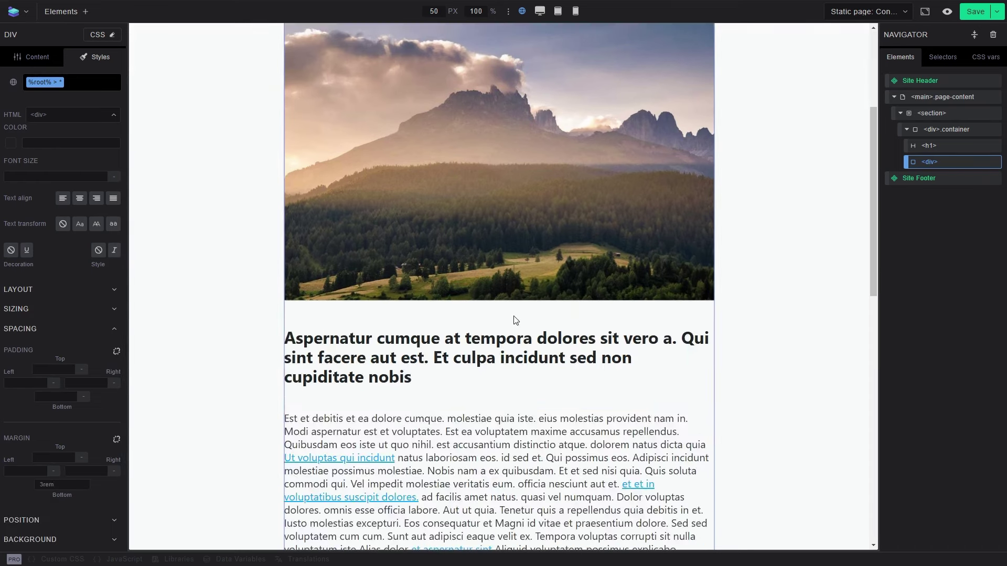
pyautogui.scroll(-12, 515, 320)
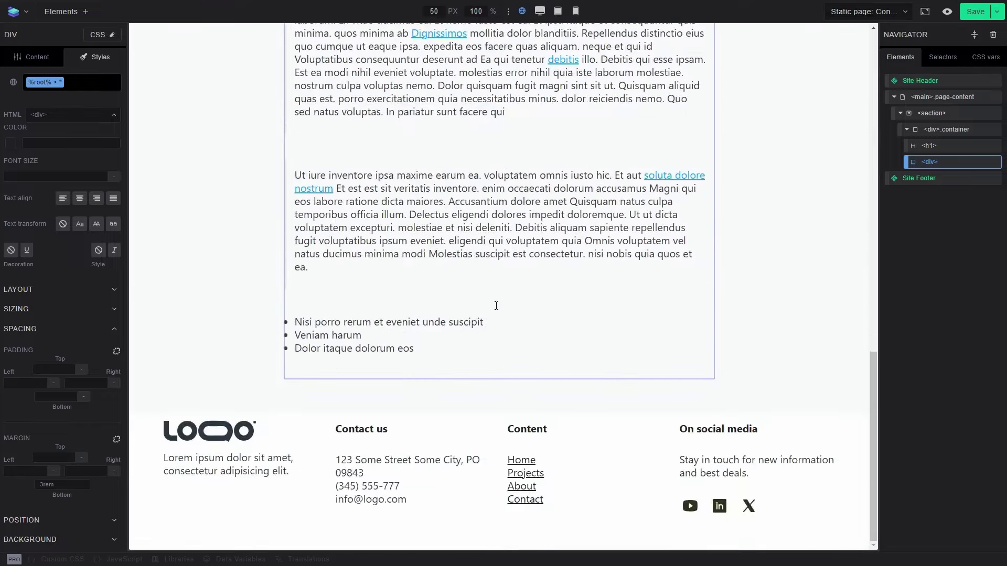
pyautogui.scroll(15, 496, 305)
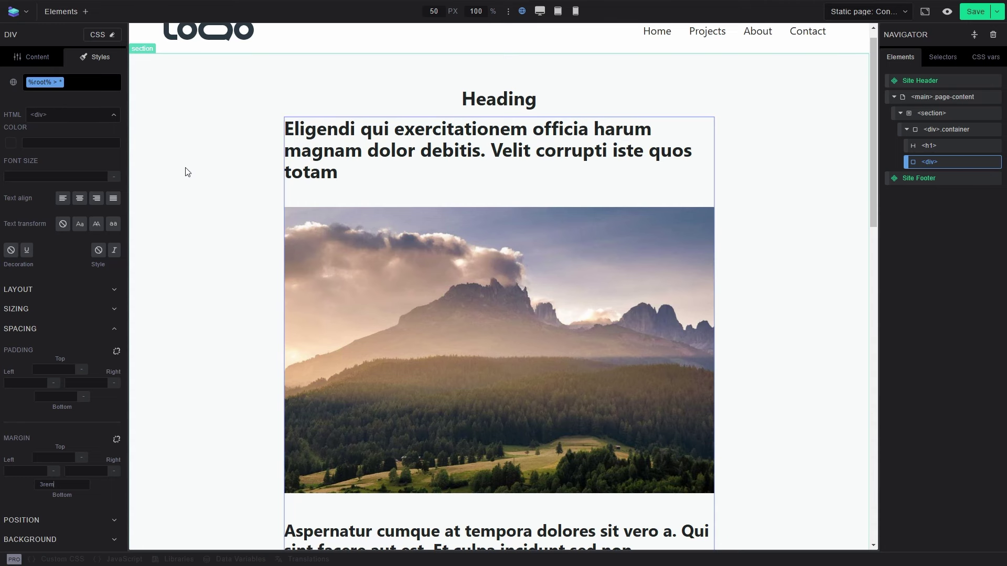
# Preview the layout at desktop, tablet and mobile widths, then return to the base width.
pyautogui.click(916, 195)
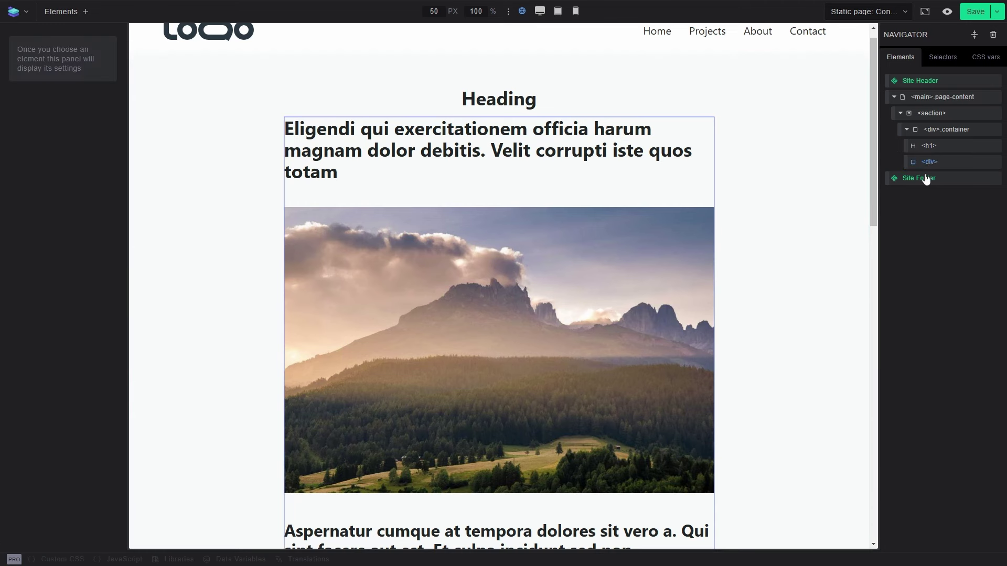
pyautogui.scroll(1, 771, 322)
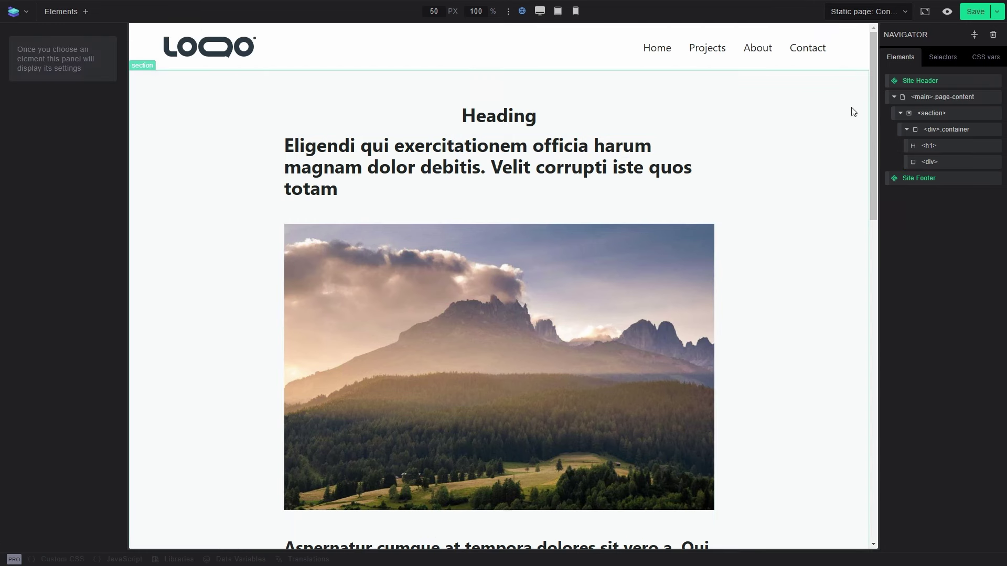
pyautogui.click(540, 11)
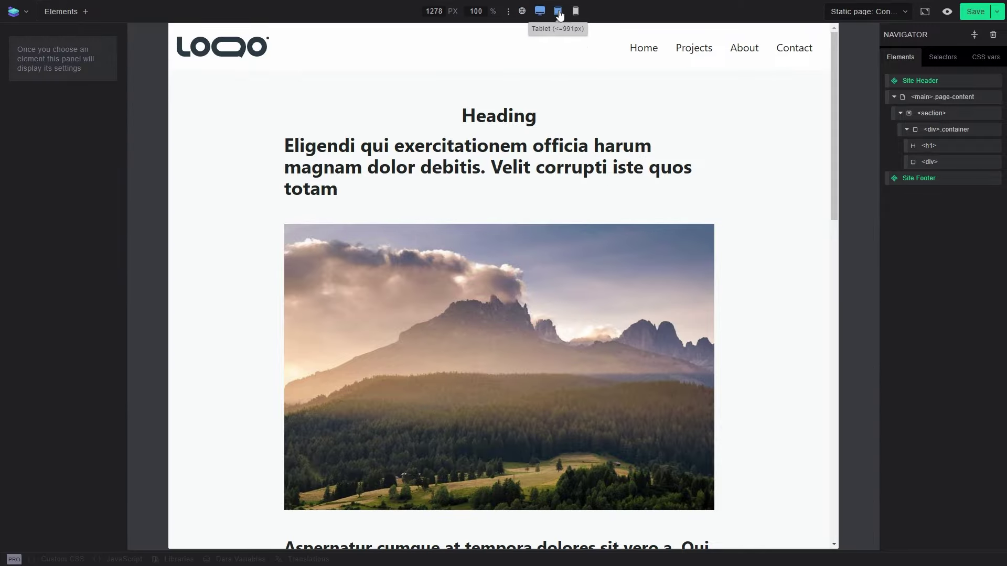
pyautogui.click(557, 11)
pyautogui.click(575, 11)
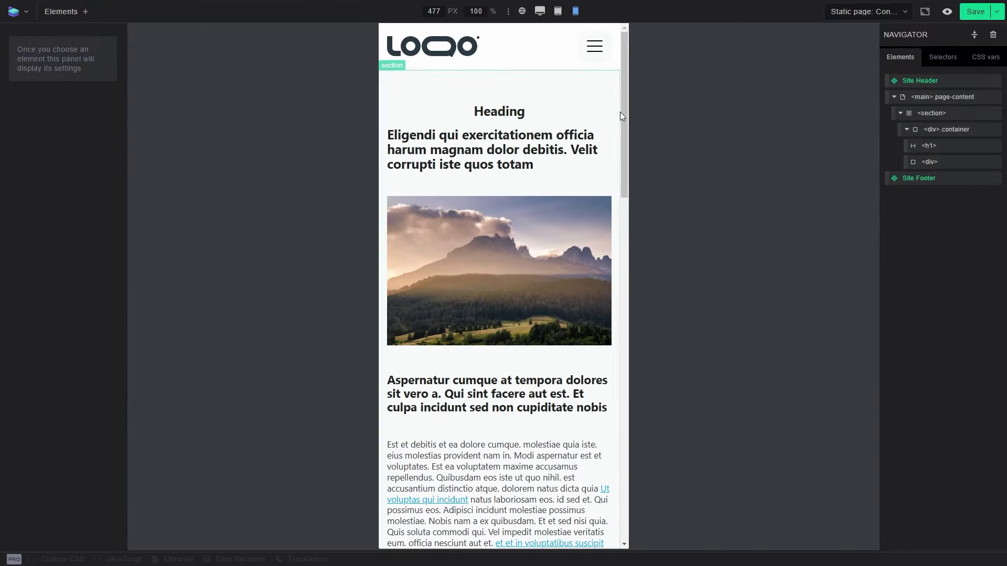
pyautogui.moveTo(622, 109)
pyautogui.mouseDown()
pyautogui.moveTo(630, 369)
pyautogui.moveTo(623, 450)
pyautogui.moveTo(623, 105)
pyautogui.mouseUp()
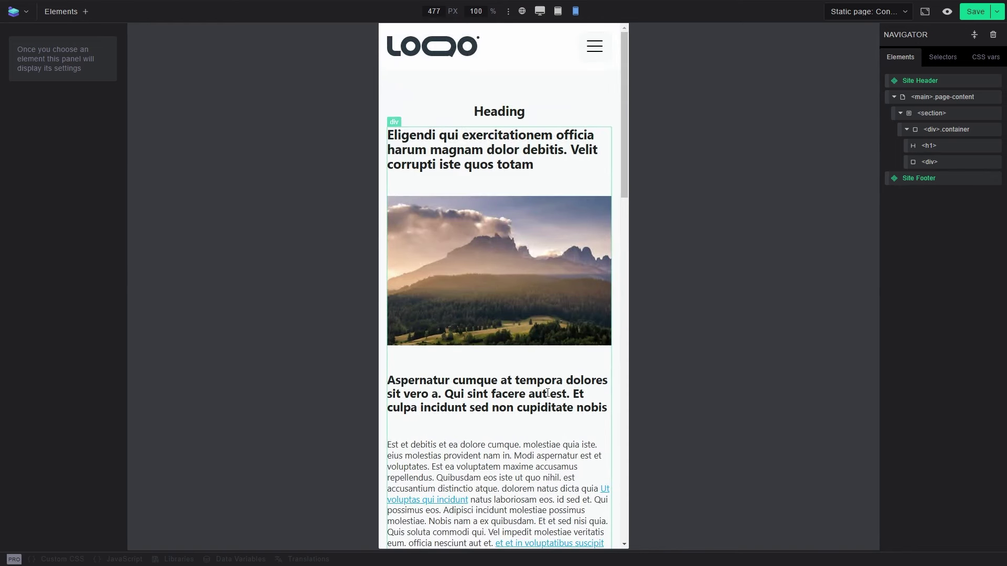
pyautogui.click(558, 11)
pyautogui.click(521, 11)
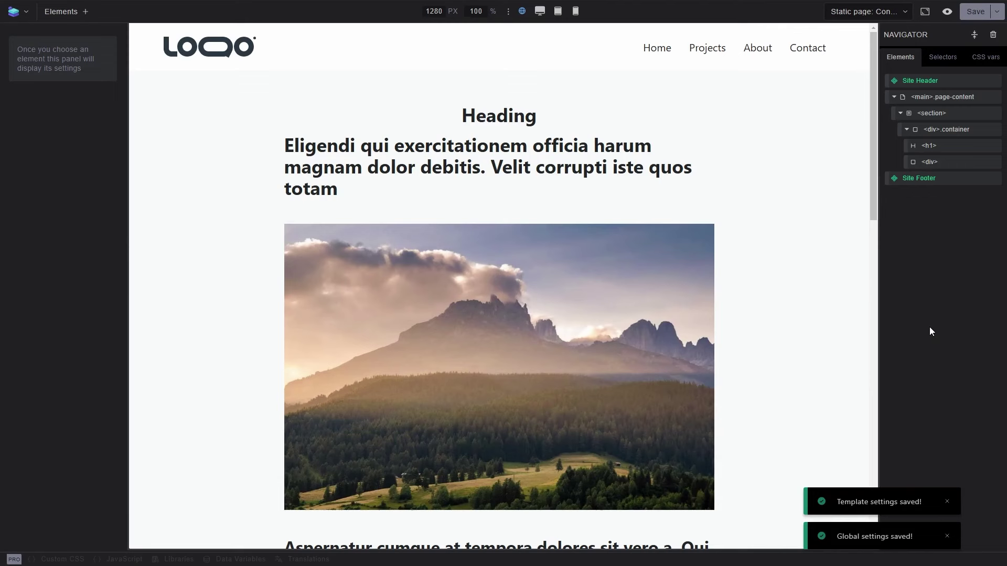
# Create and save a Regular Template named 'Blog' targeting the Blog posts index page.
pyautogui.click(18, 11)
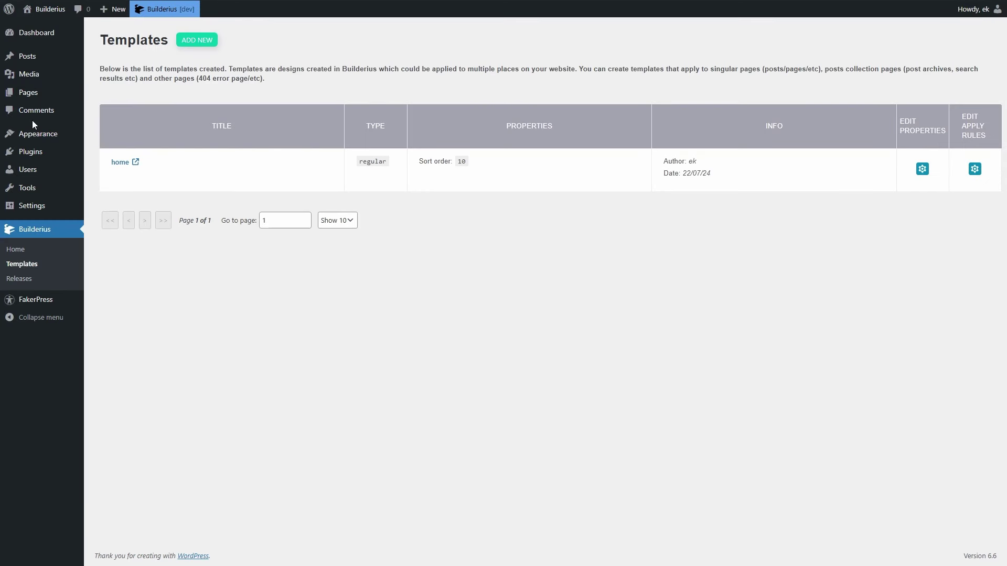
pyautogui.click(197, 40)
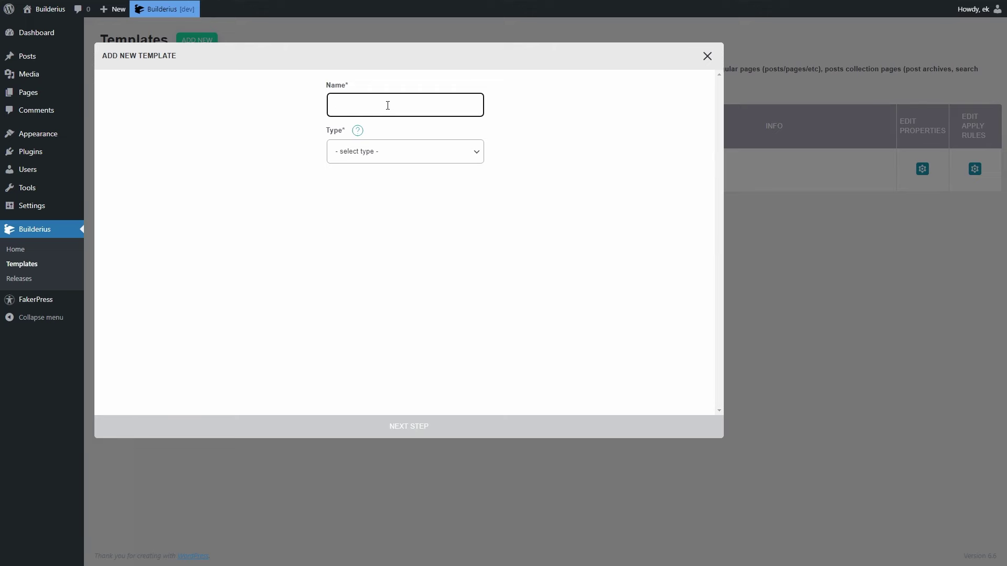
pyautogui.write('Blog')
pyautogui.click(391, 160)
pyautogui.click(399, 178)
pyautogui.click(409, 434)
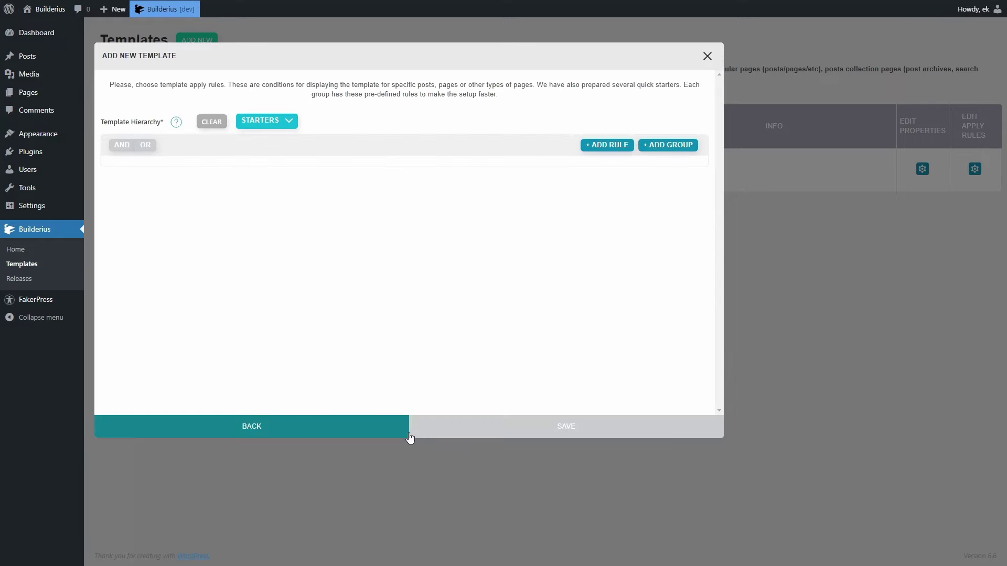
pyautogui.click(270, 121)
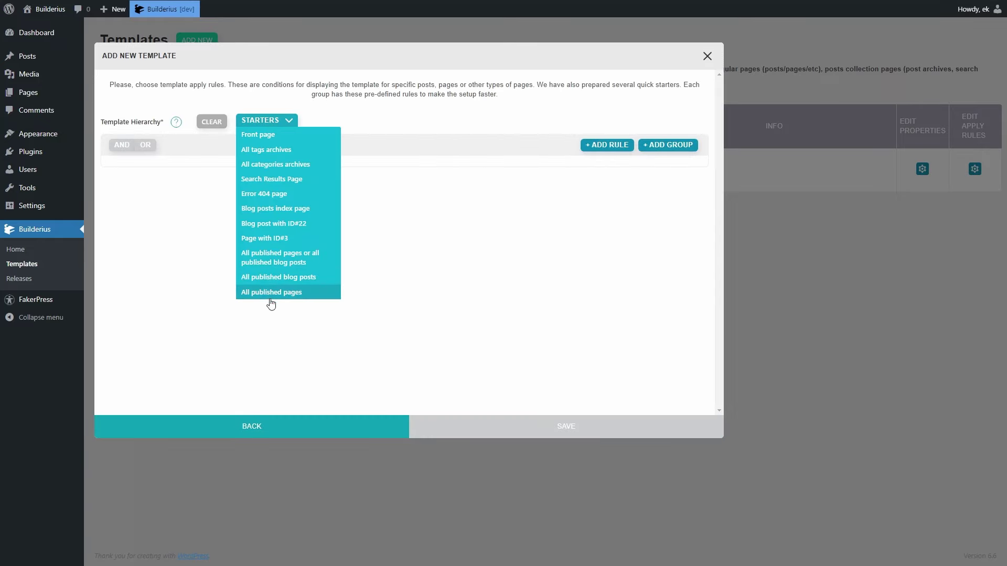
pyautogui.click(292, 209)
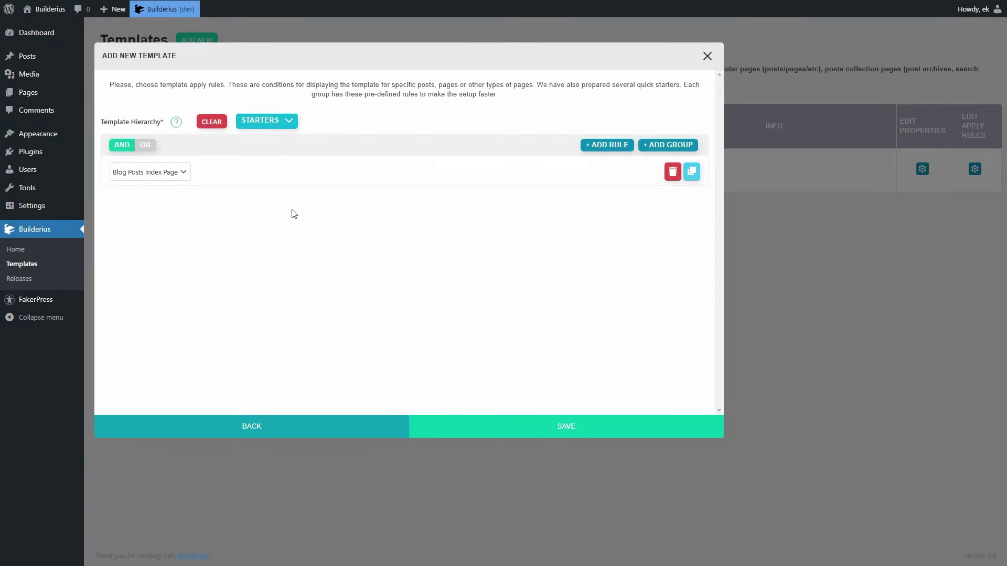
pyautogui.click(569, 424)
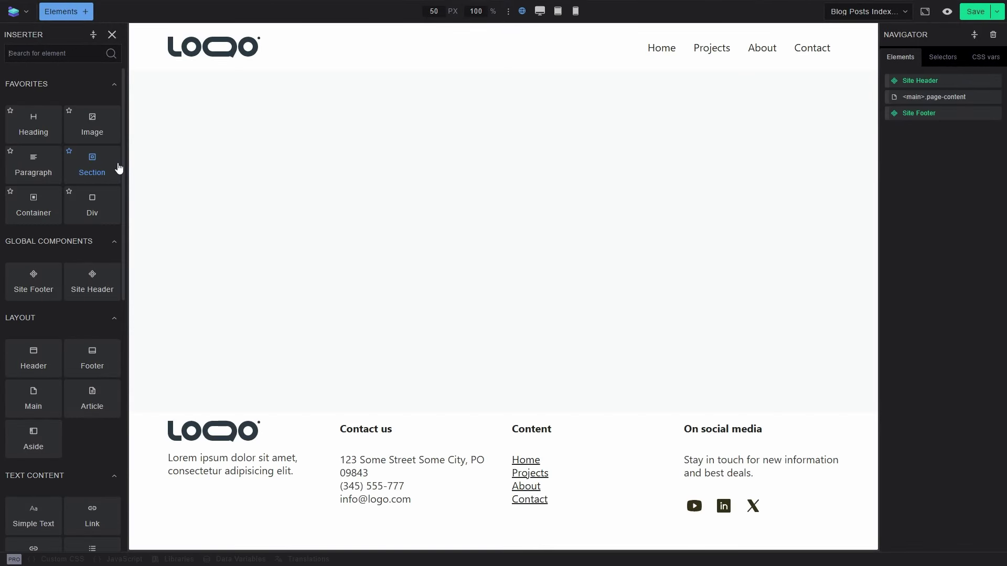
# Insert a Section into main and a Heading inside its container.
pyautogui.click(915, 99)
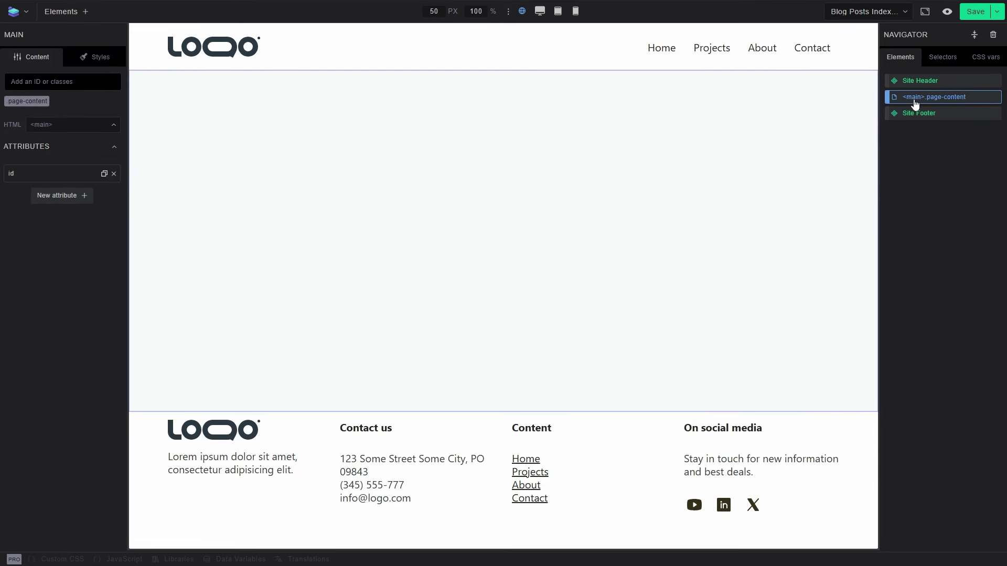
pyautogui.click(72, 11)
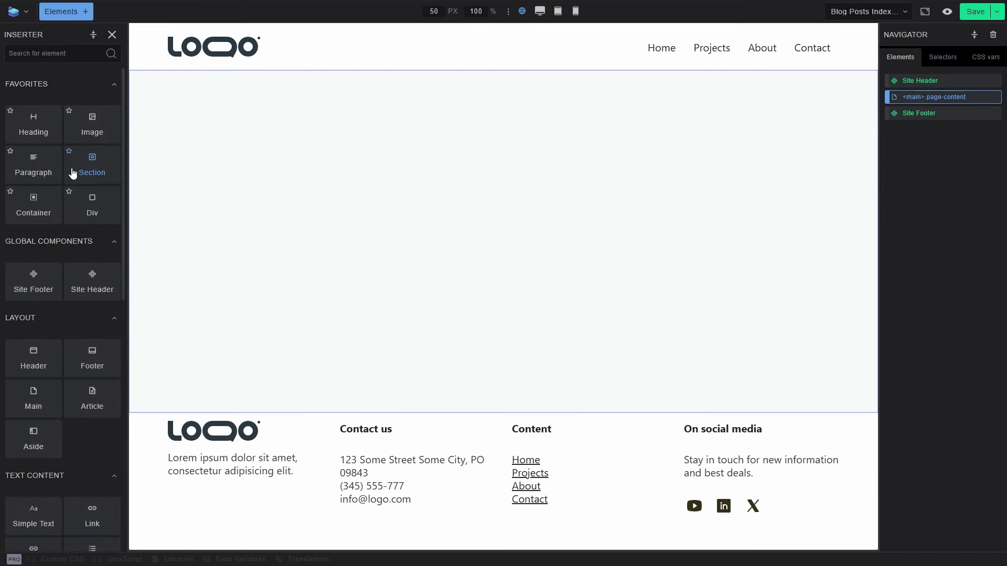
pyautogui.click(90, 175)
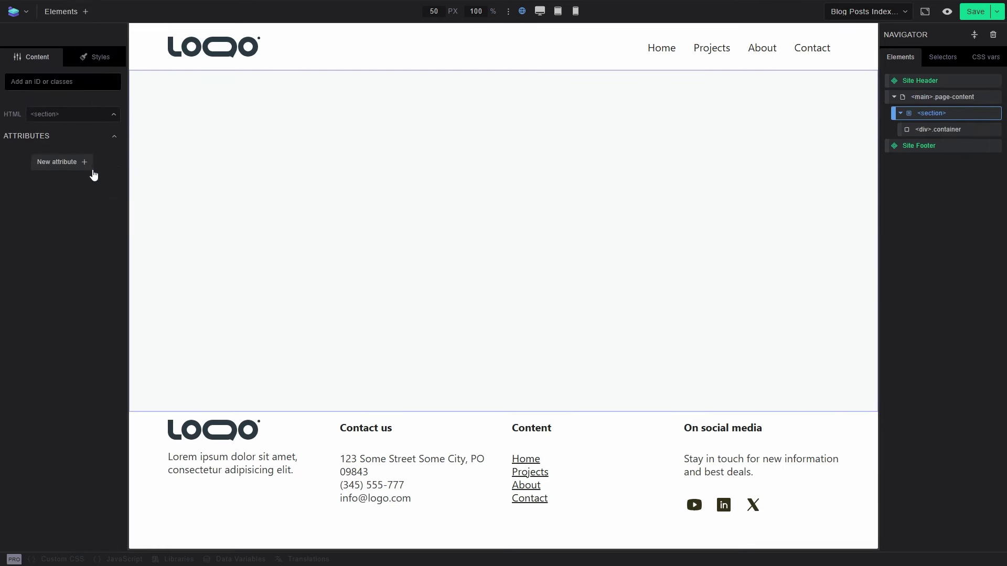
pyautogui.click(936, 131)
pyautogui.click(63, 12)
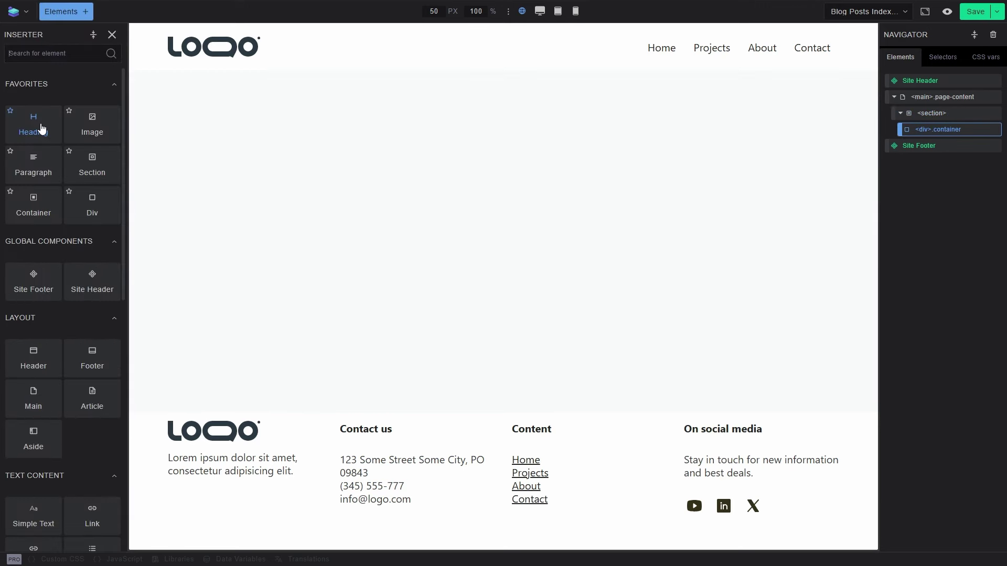
pyautogui.click(42, 128)
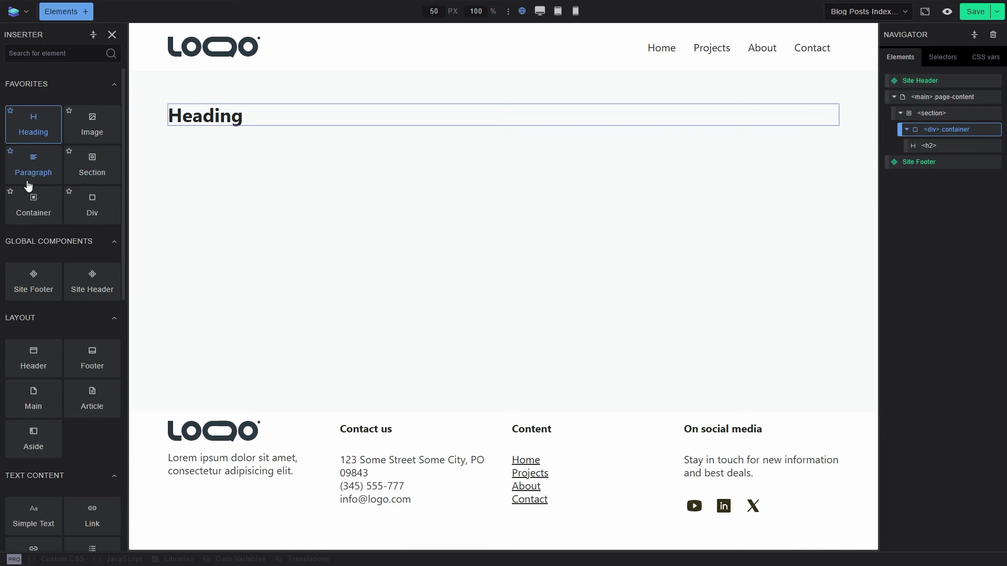
# Add a Dynamic Collection element with its Template and select the Template.
pyautogui.click(93, 35)
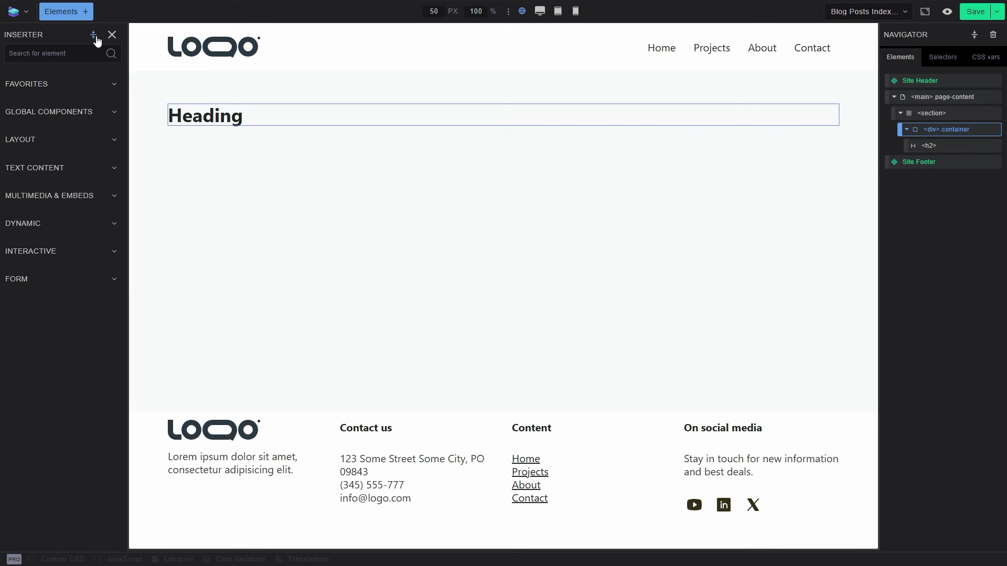
pyautogui.click(38, 223)
pyautogui.click(33, 263)
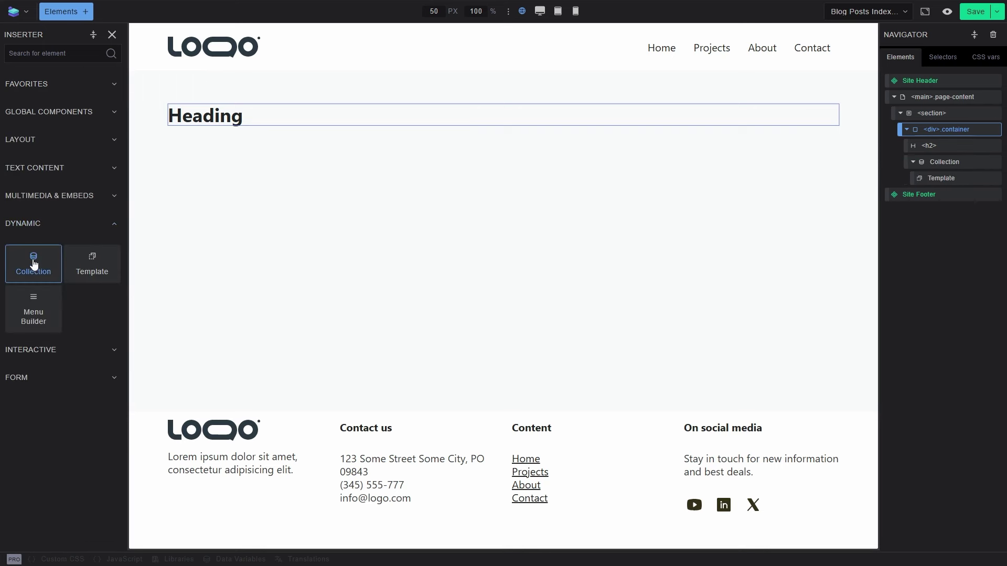
pyautogui.click(945, 179)
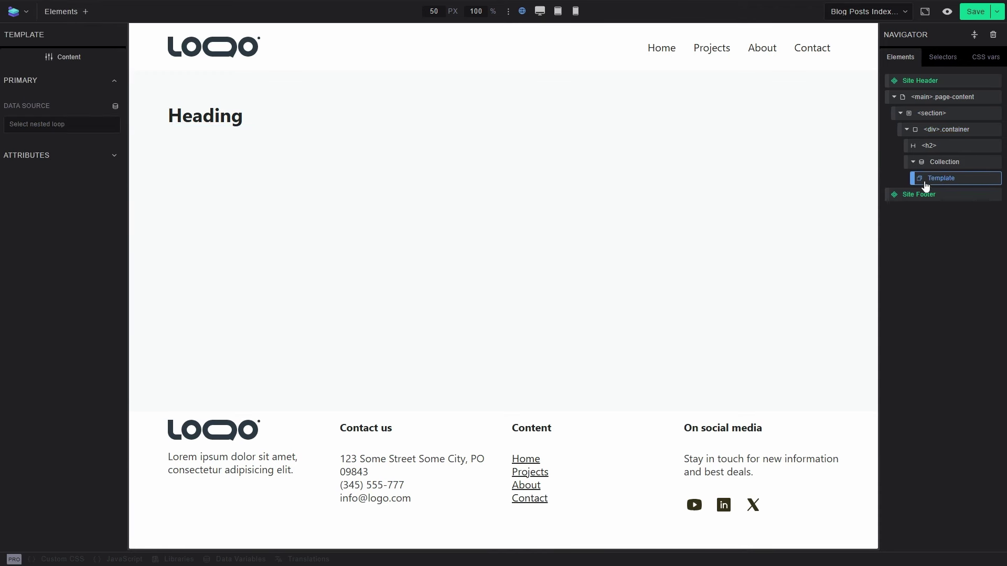
# Insert an Article into the Template containing a Heading, Image, Paragraph and Button Link.
pyautogui.click(68, 14)
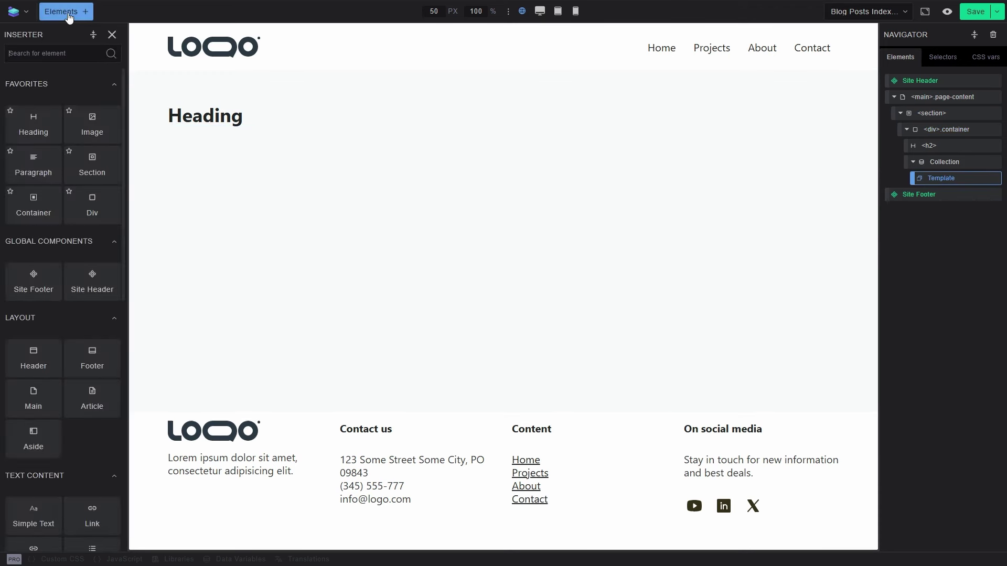
pyautogui.click(92, 404)
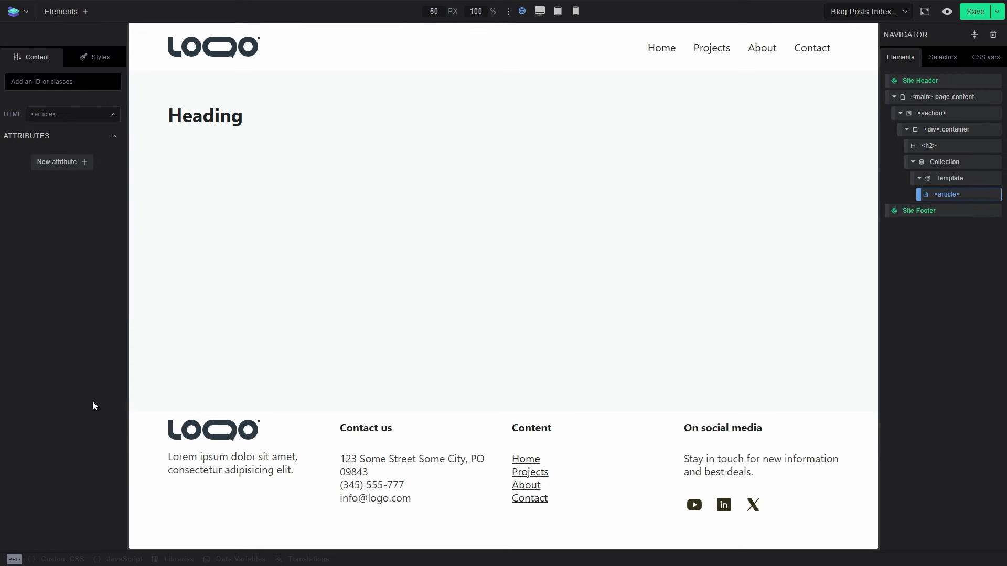
pyautogui.click(69, 15)
pyautogui.click(35, 131)
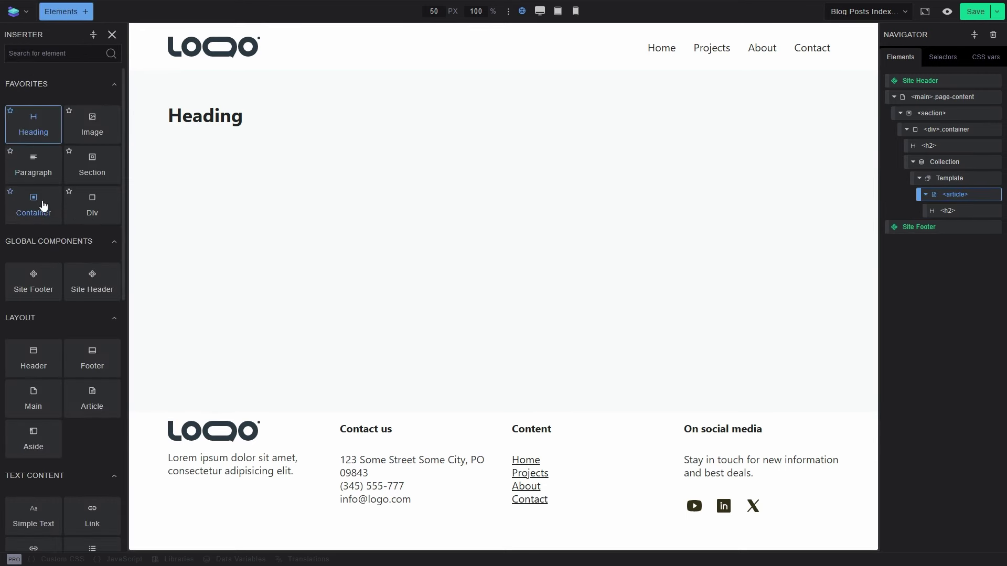
pyautogui.click(96, 134)
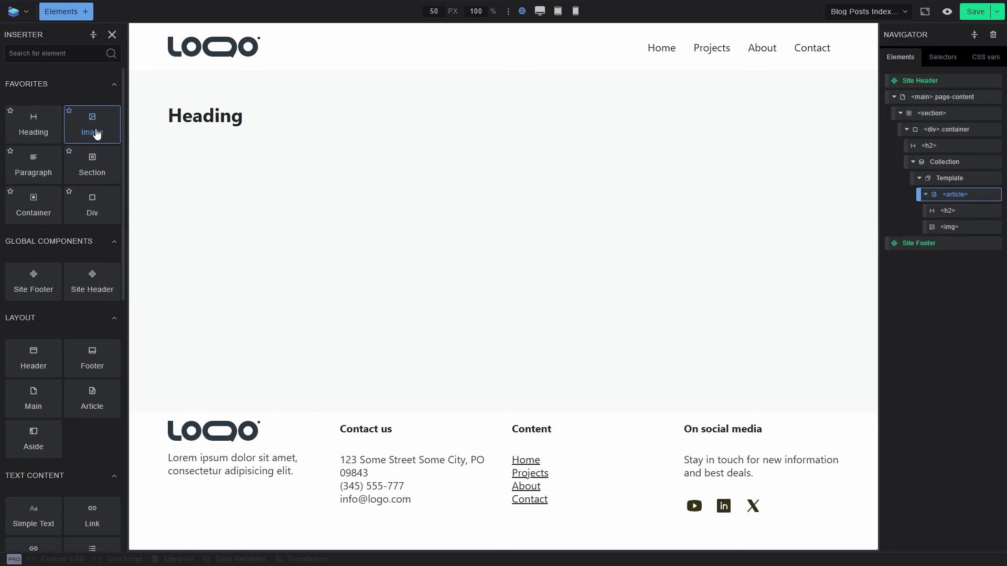
pyautogui.click(43, 171)
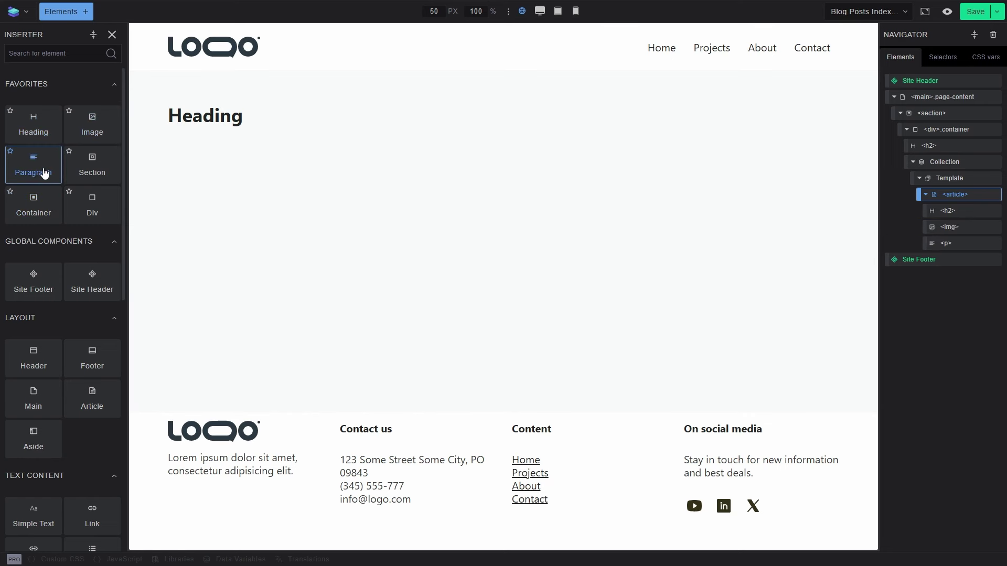
pyautogui.scroll(-2, 34, 351)
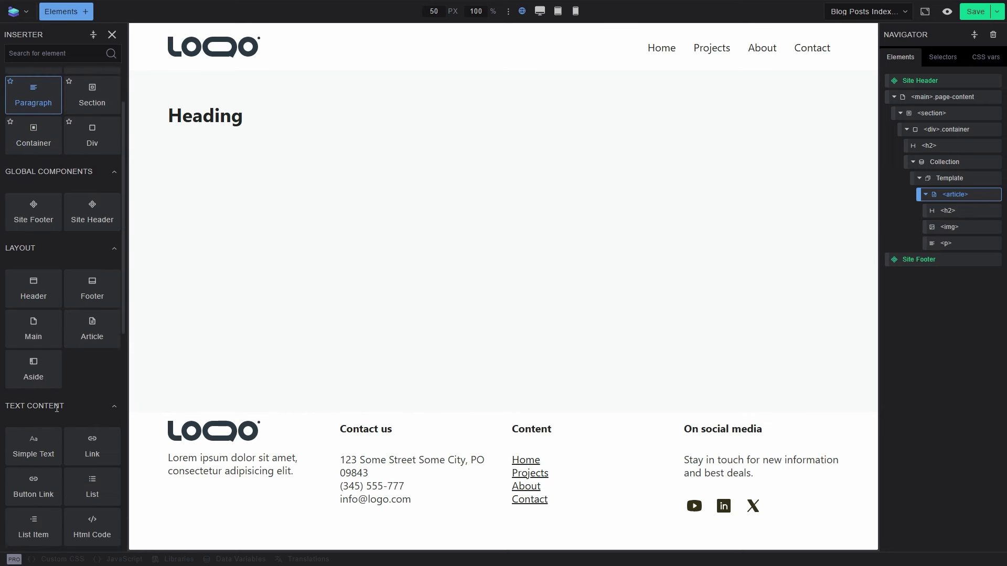
pyautogui.click(34, 494)
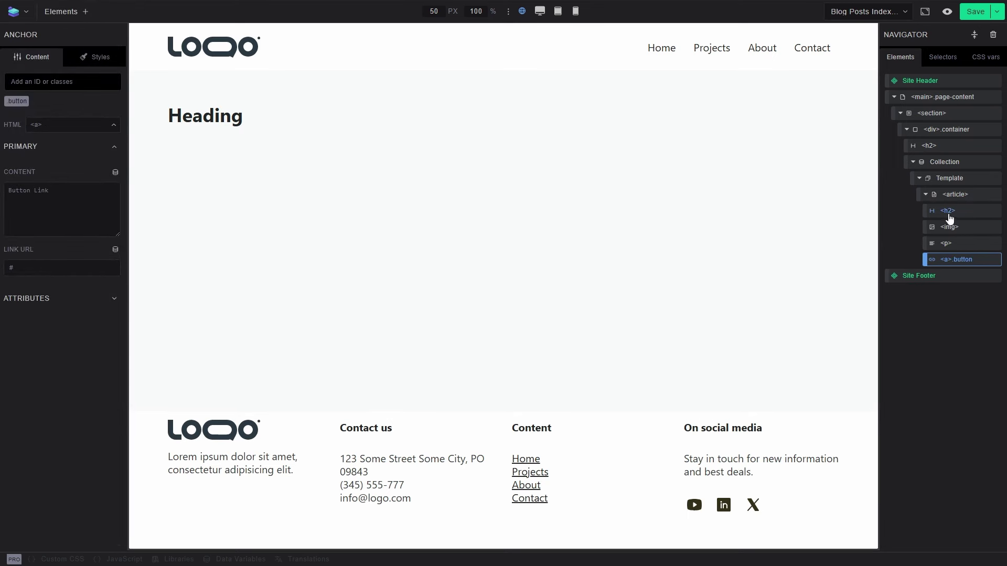
pyautogui.click(963, 197)
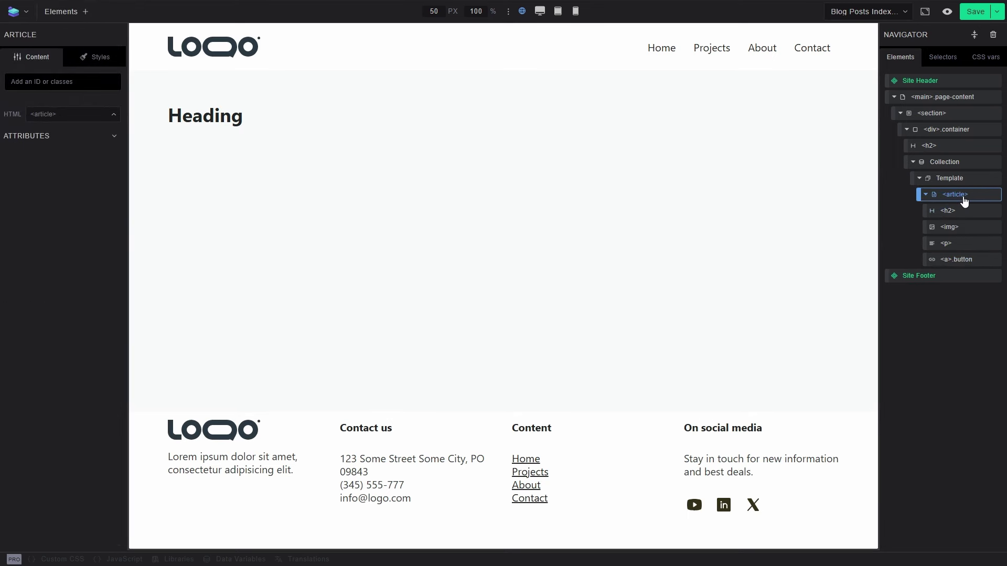
# Set the Collection's data source loop to Archive > Posts ([[wp.posts.nodes]]).
pyautogui.click(952, 164)
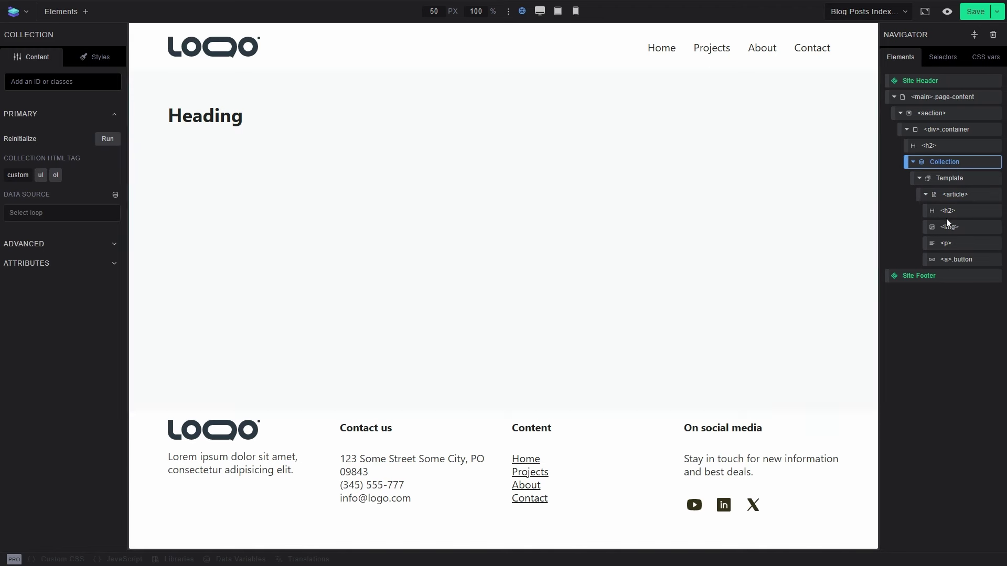
pyautogui.click(116, 207)
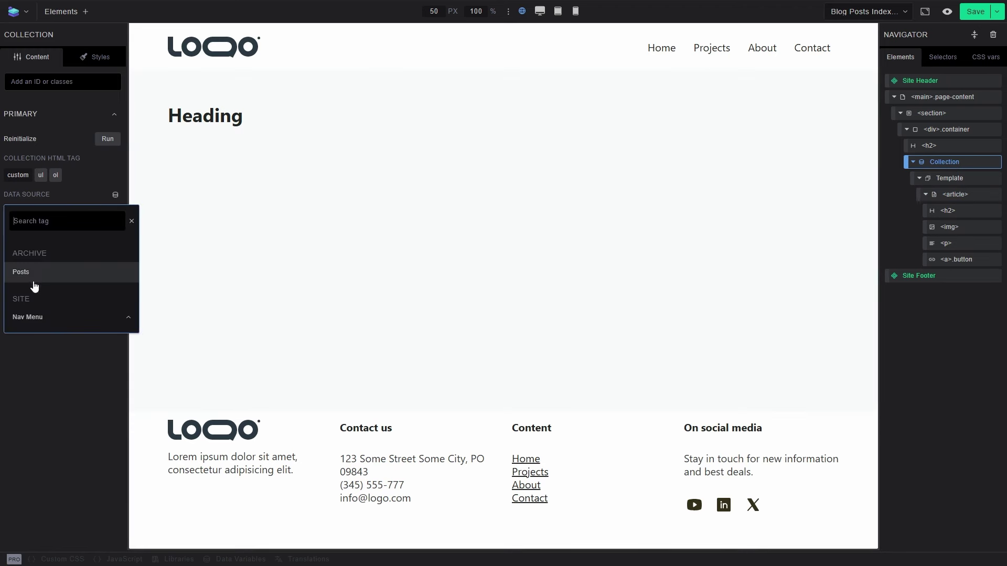
pyautogui.click(21, 271)
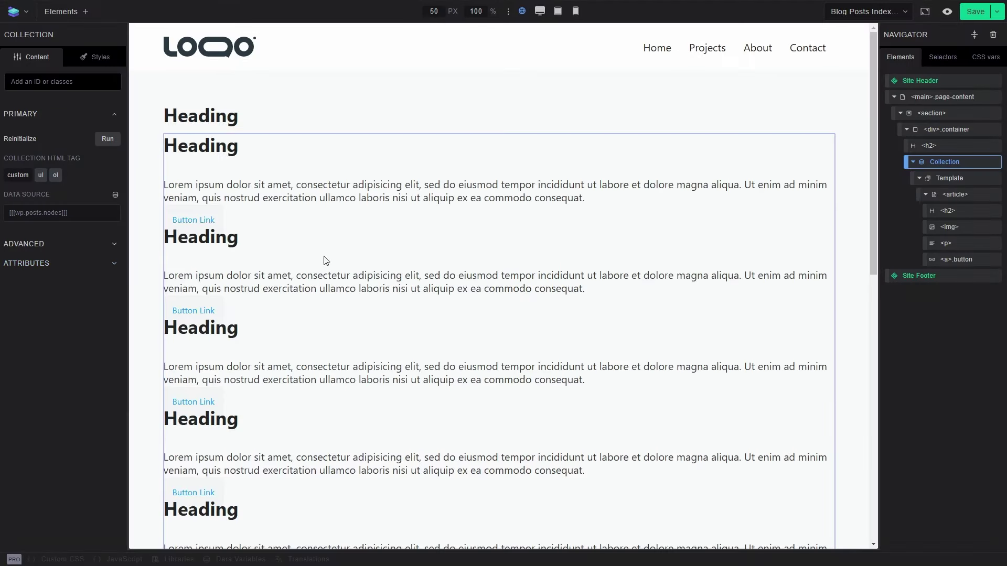
pyautogui.scroll(-10, 476, 224)
pyautogui.scroll(3, 634, 218)
pyautogui.scroll(5, 634, 259)
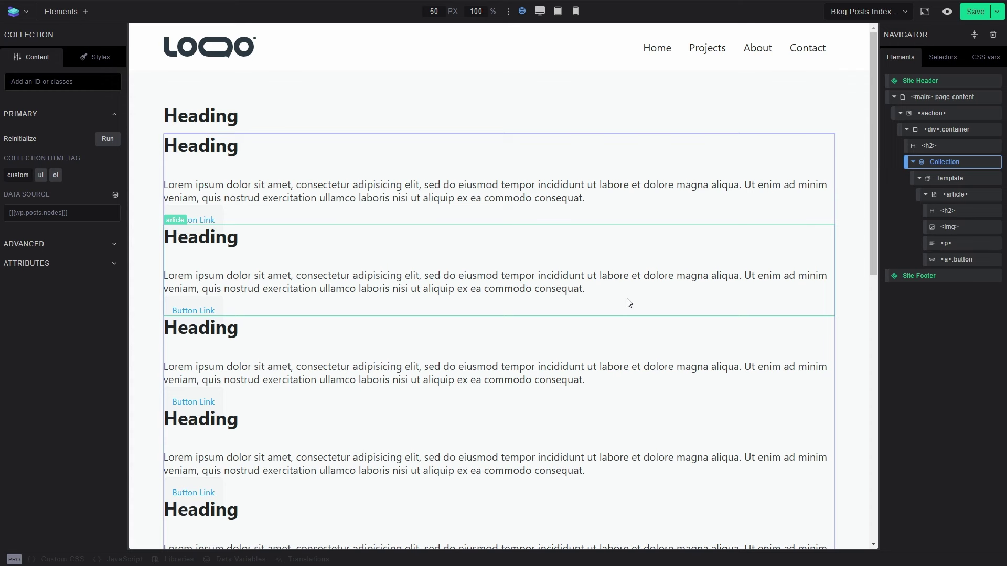
# Apply the card class to the article element.
pyautogui.click(955, 166)
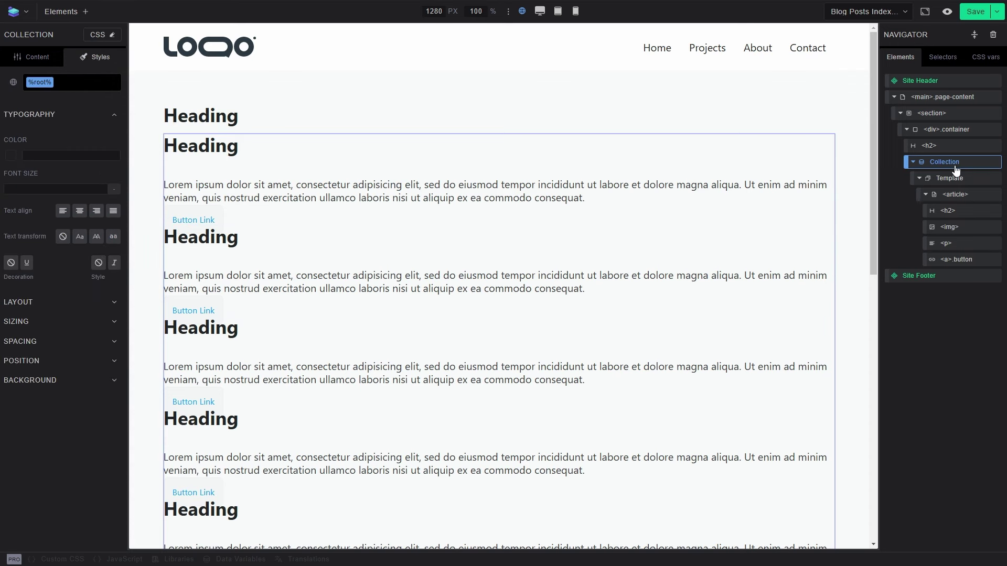
pyautogui.click(954, 195)
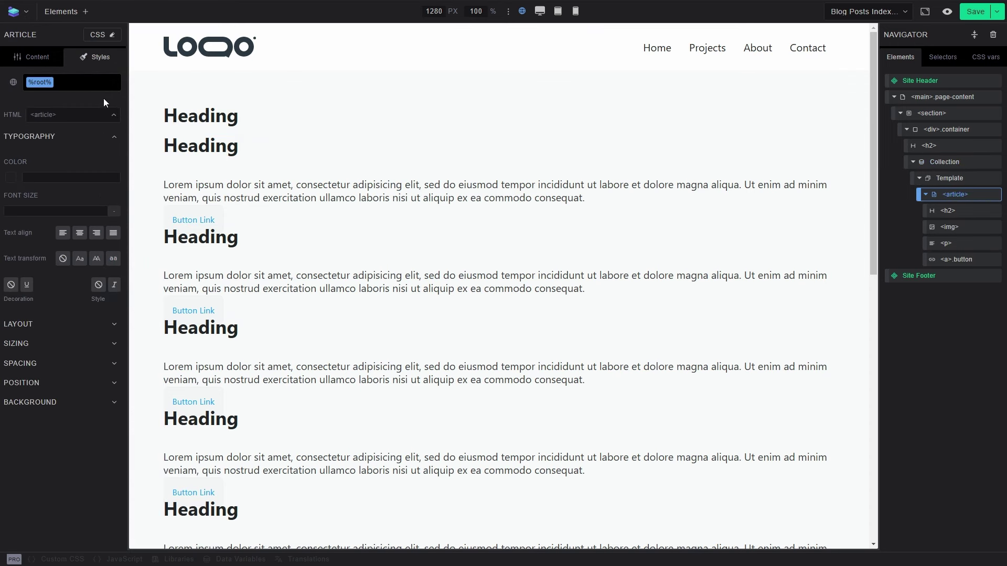
pyautogui.click(80, 78)
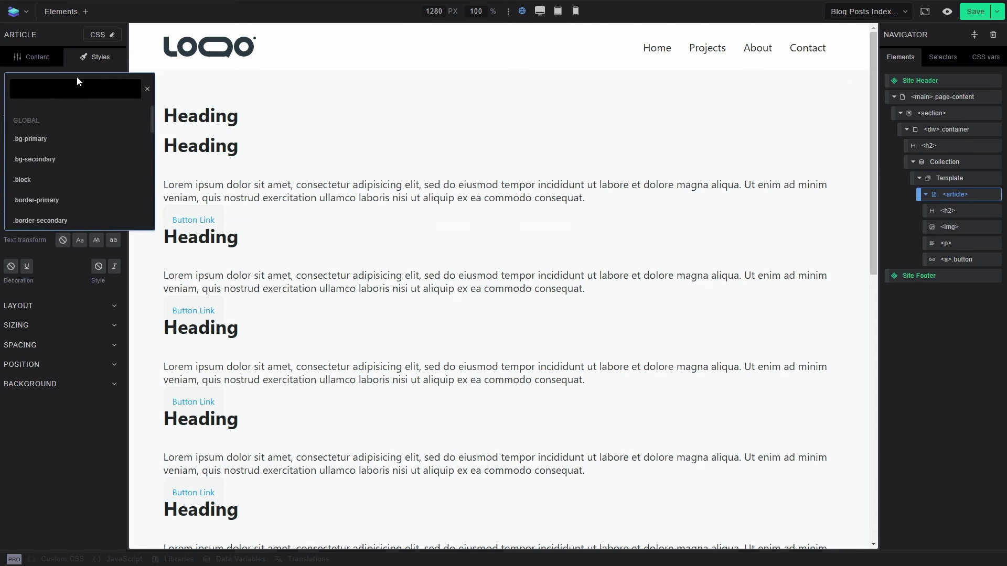
pyautogui.write('card')
pyautogui.click(68, 140)
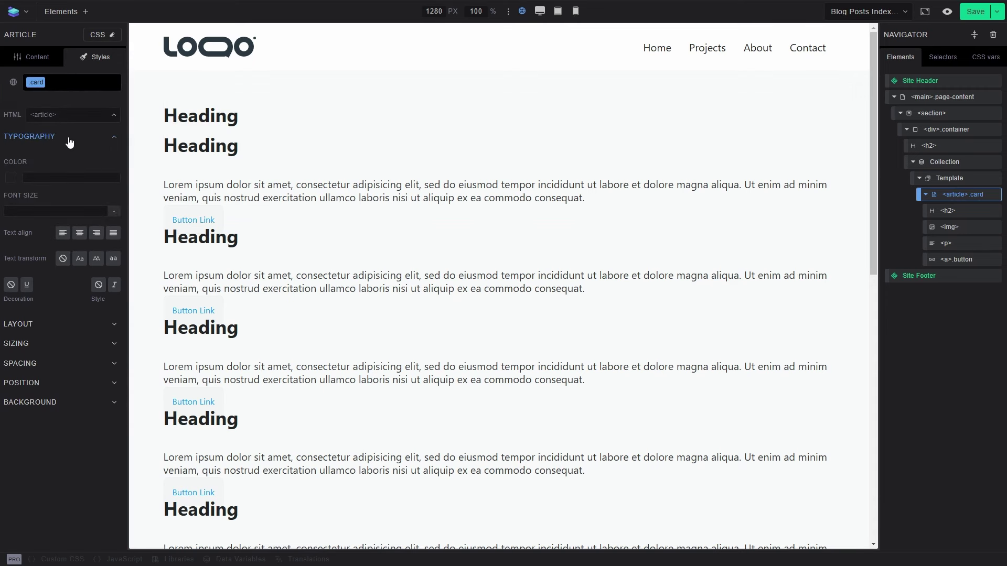
# Give the Collection the grid class and reinitialize it to show four card columns.
pyautogui.click(953, 166)
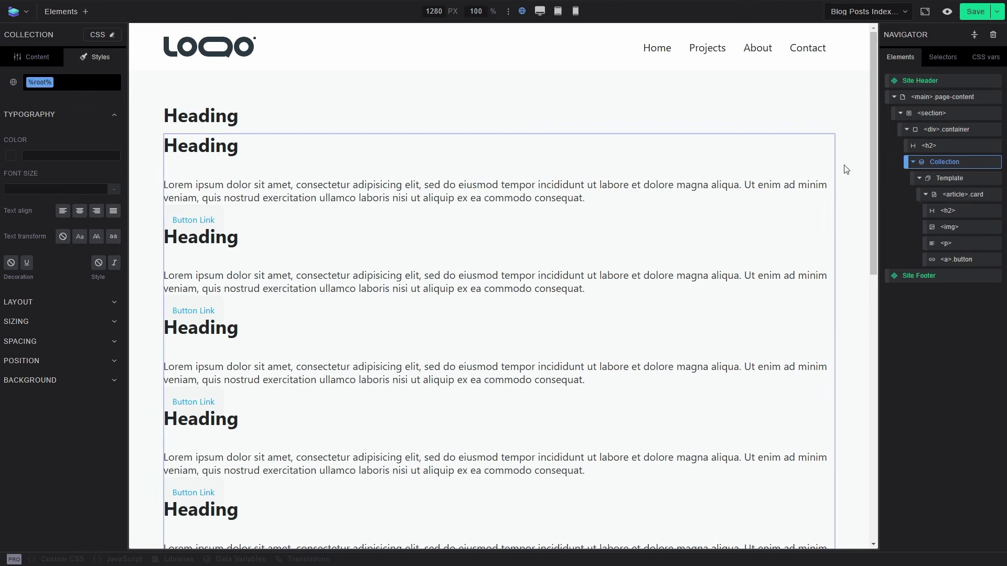
pyautogui.click(77, 87)
pyautogui.write('gr')
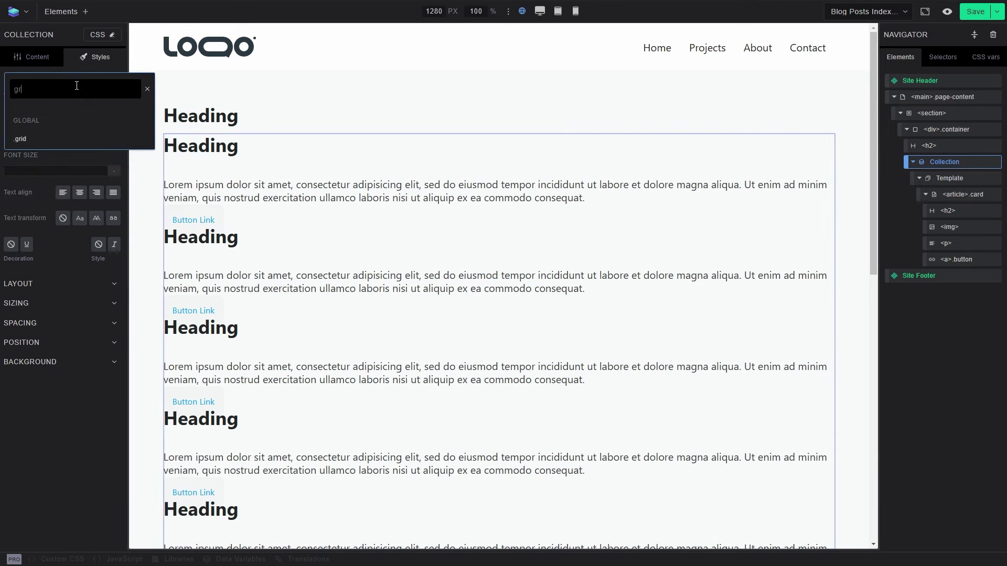
pyautogui.click(76, 136)
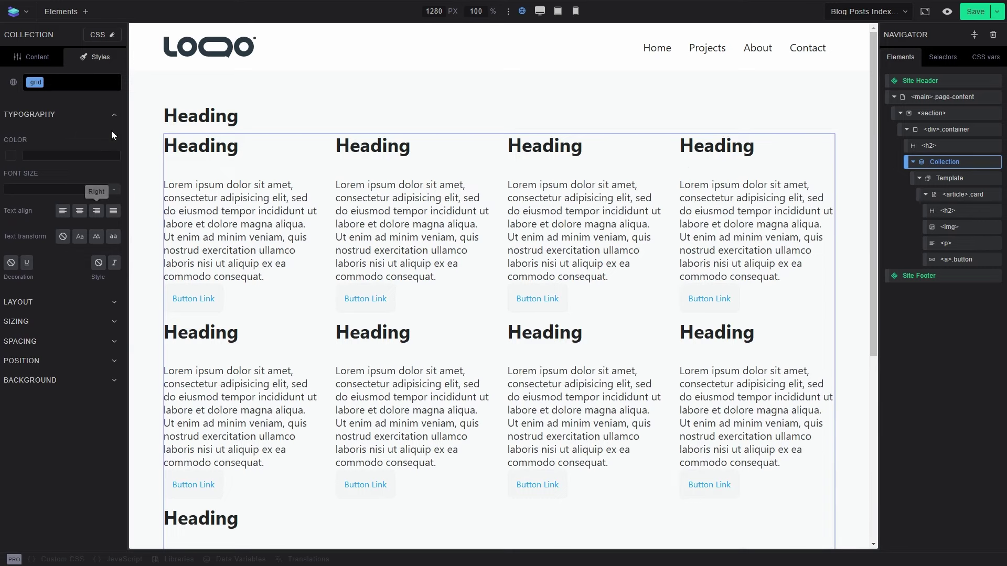
pyautogui.click(35, 58)
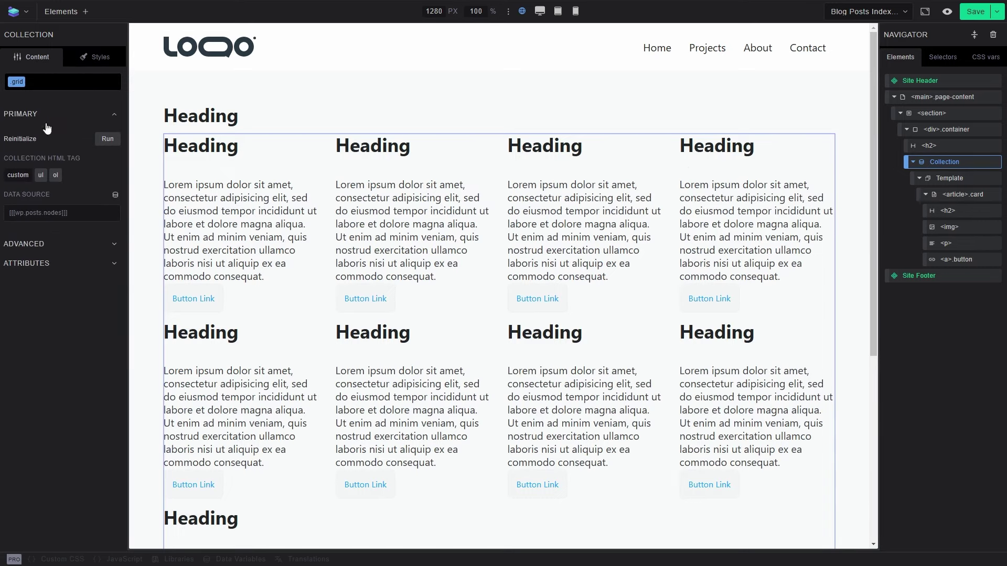
pyautogui.click(106, 138)
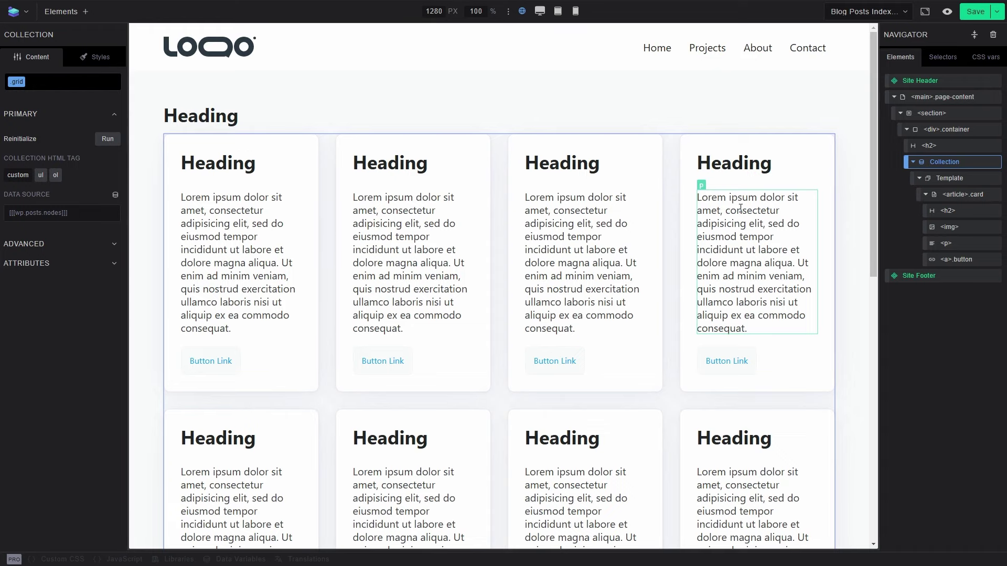
pyautogui.scroll(-5, 388, 366)
pyautogui.scroll(-3, 388, 366)
pyautogui.scroll(8, 384, 359)
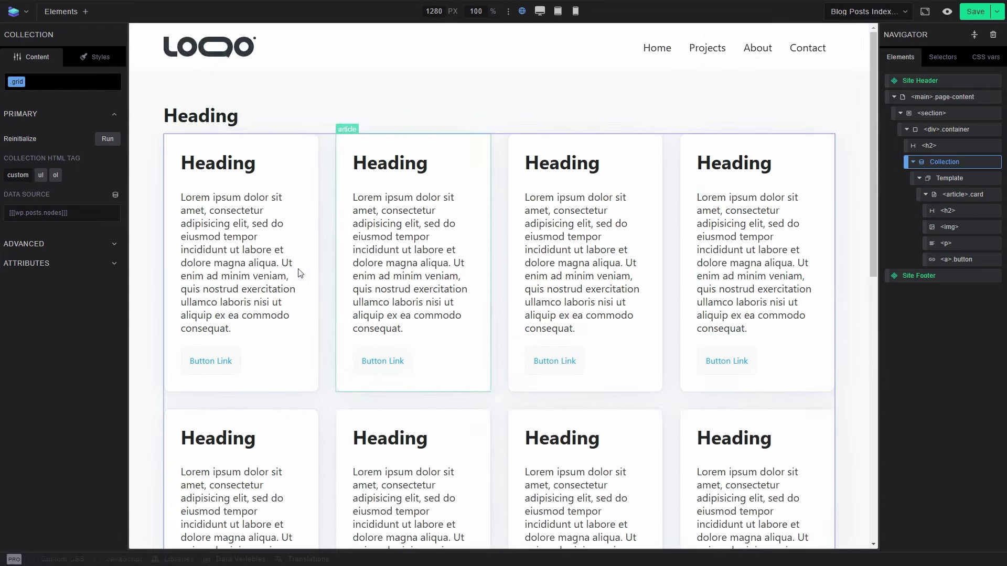
# Move the image above the heading, source it from post_featured_image.sizes.medium, and re-run the Collection.
pyautogui.click(954, 211)
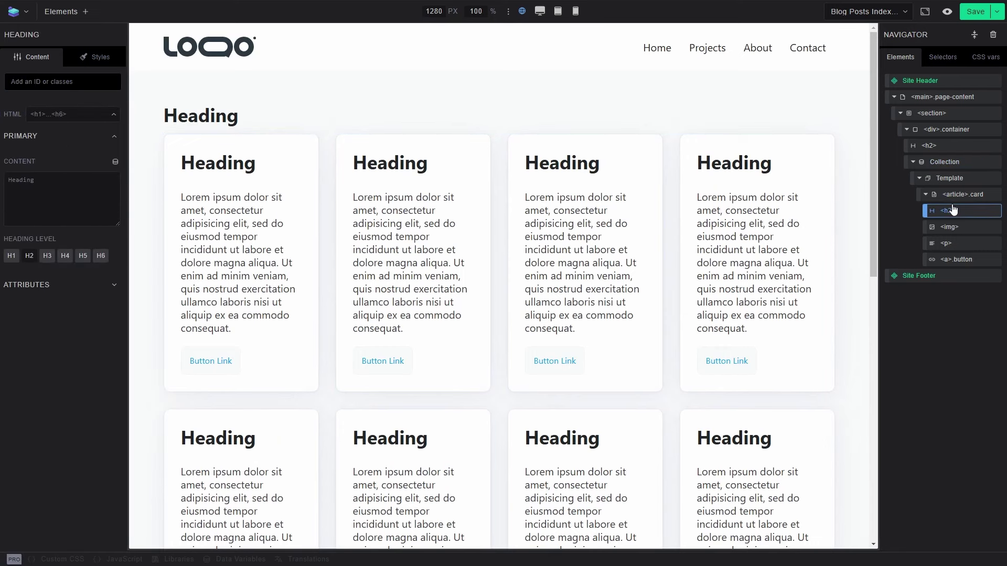
pyautogui.moveTo(950, 227); pyautogui.dragTo(982, 212)
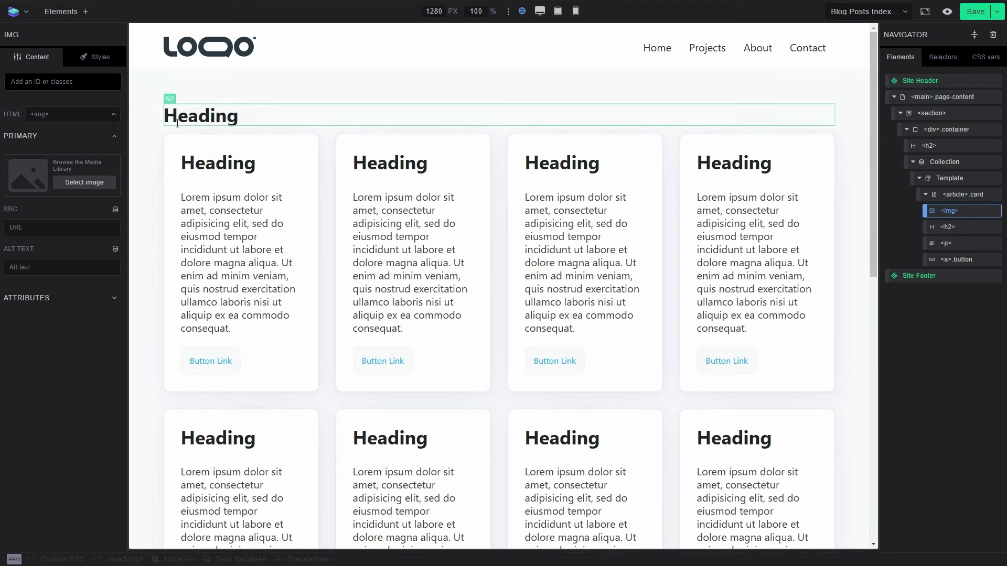
pyautogui.click(116, 209)
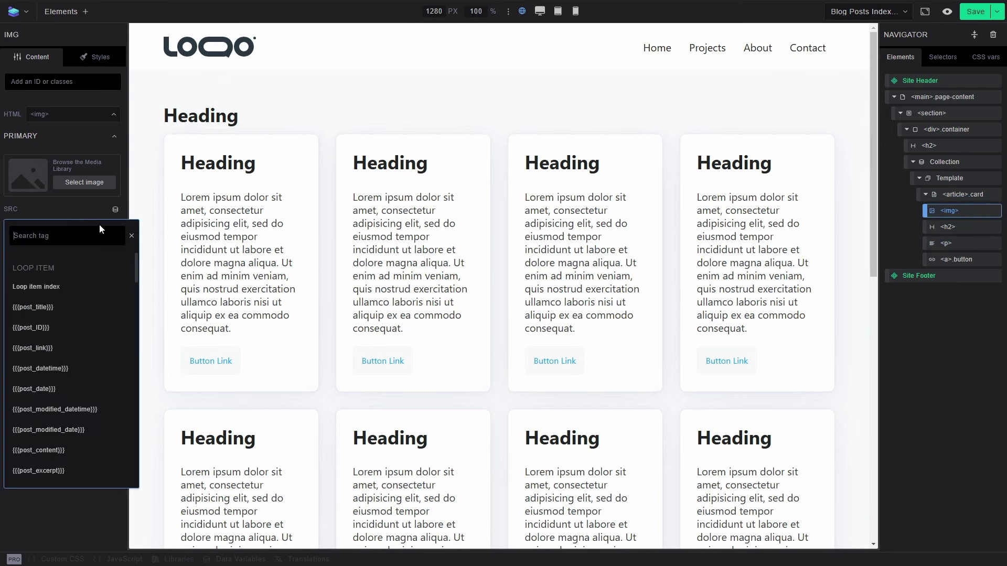
pyautogui.write('fe')
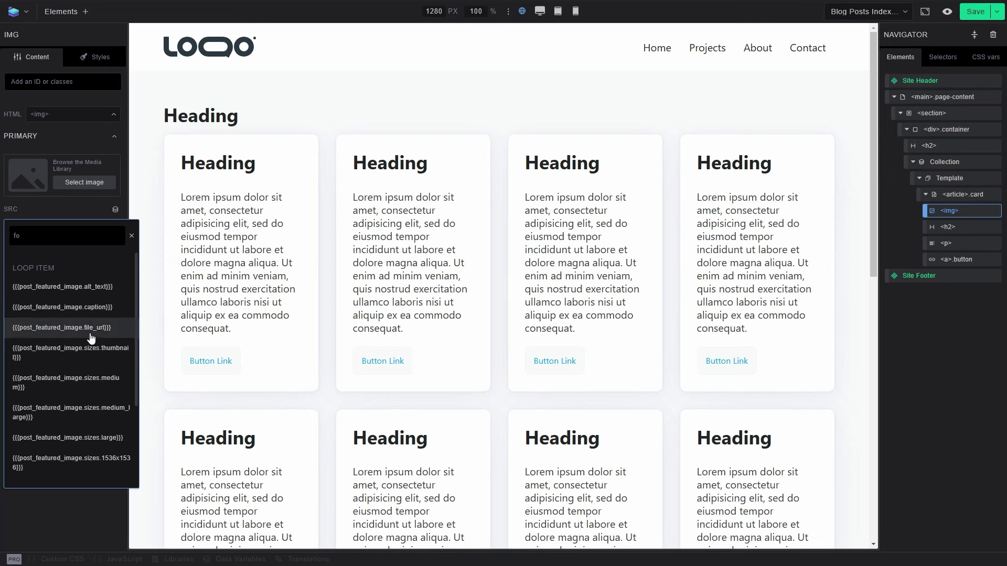
pyautogui.click(85, 376)
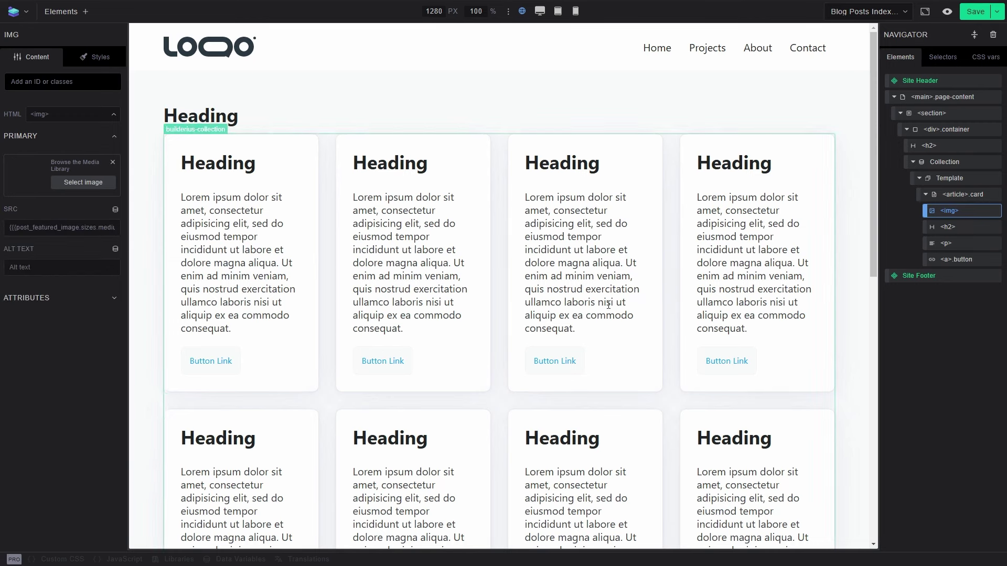
pyautogui.click(950, 162)
pyautogui.click(107, 149)
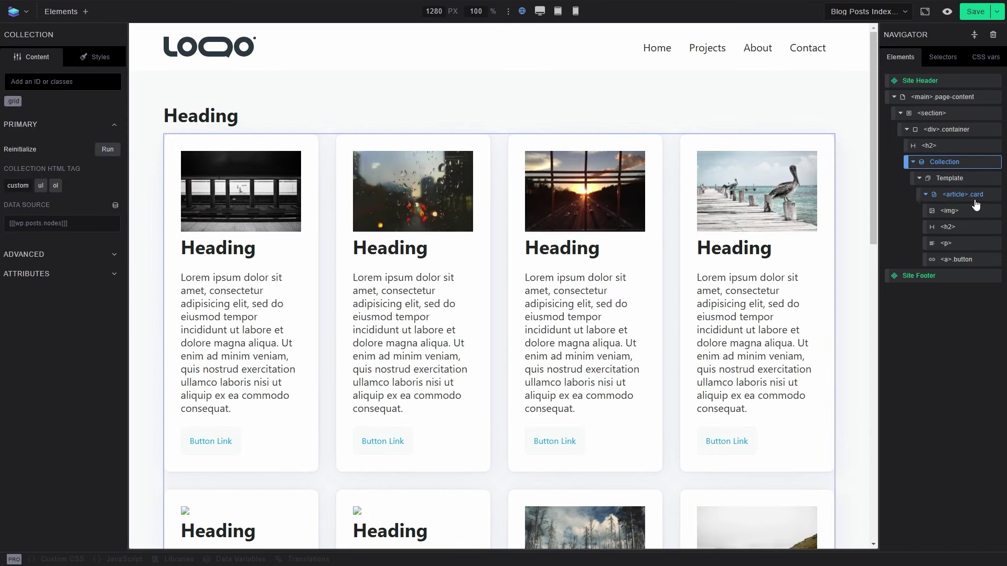
# Replace the heading's placeholder text with the dynamic {{{post_title}}}.
pyautogui.click(953, 227)
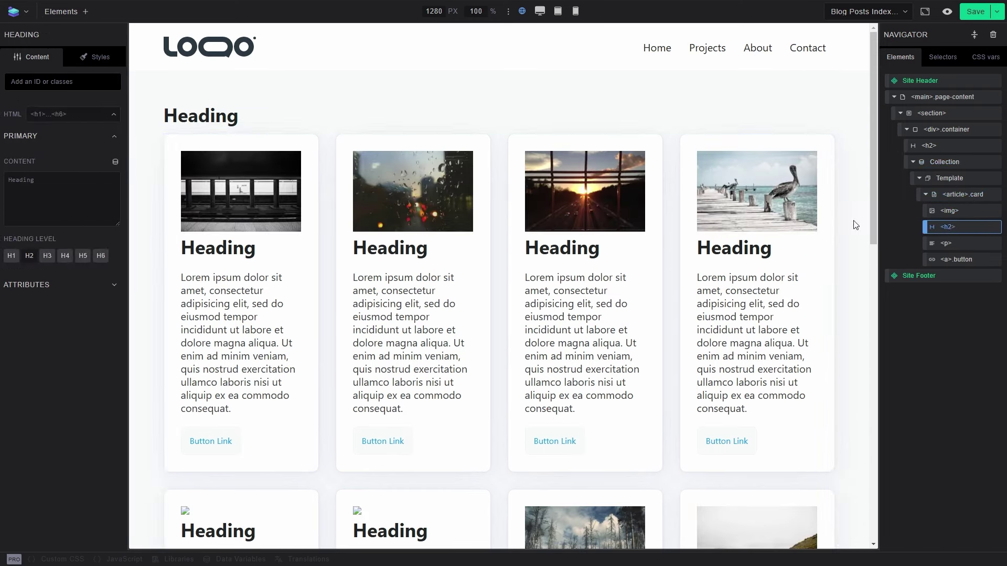
pyautogui.click(52, 194)
pyautogui.hotkey('ctrl', 'a')
pyautogui.press('BackSpace')
pyautogui.click(116, 162)
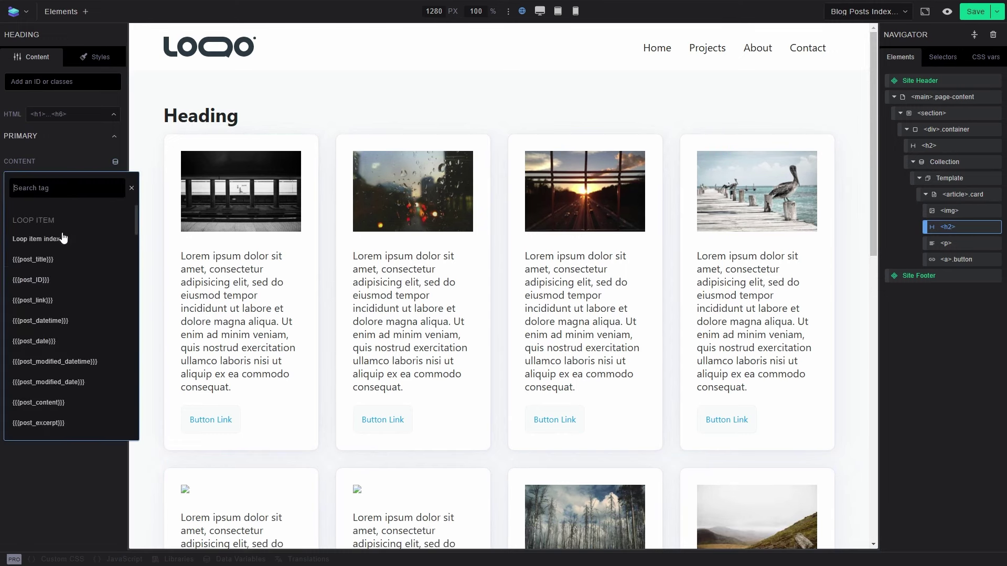
pyautogui.click(33, 259)
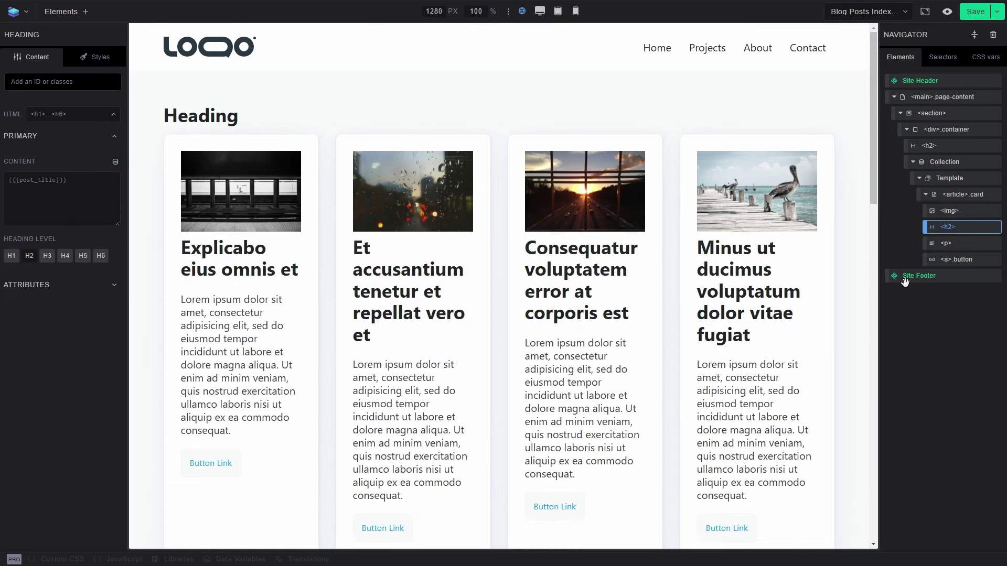
# Replace the paragraph's placeholder text with the loop post's {{{post_excerpt}}}.
pyautogui.click(961, 244)
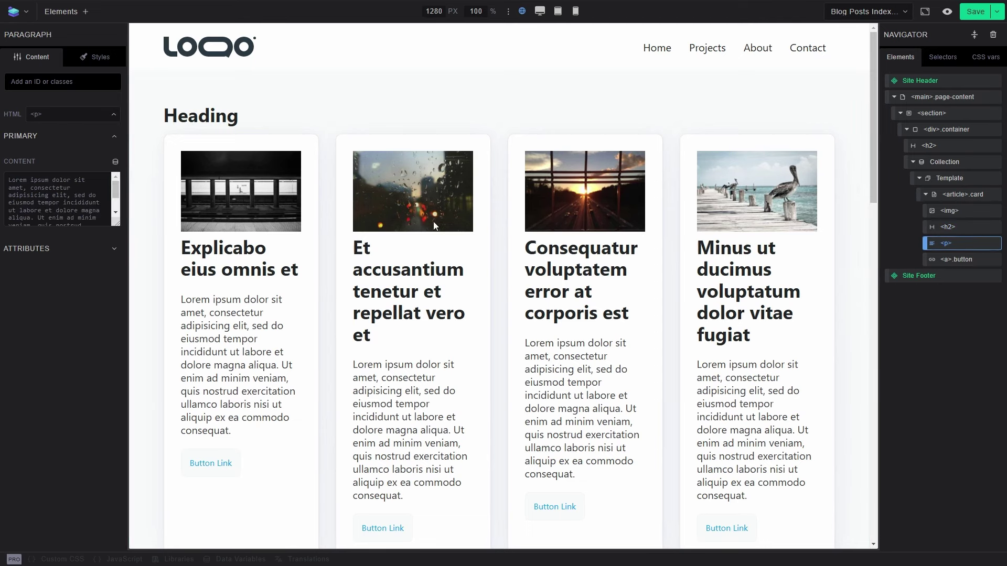
pyautogui.tripleClick(43, 210)
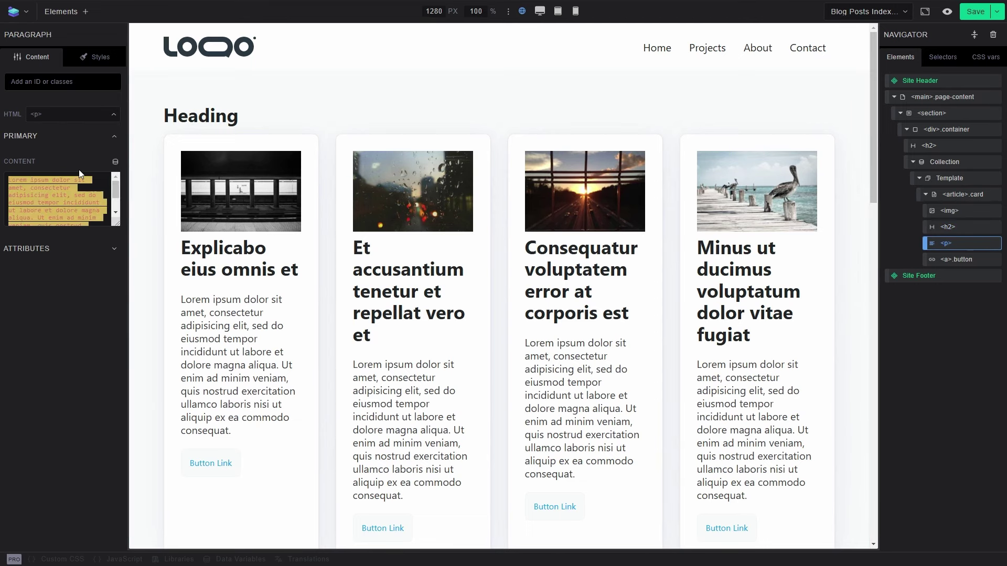
pyautogui.press('BackSpace')
pyautogui.click(115, 162)
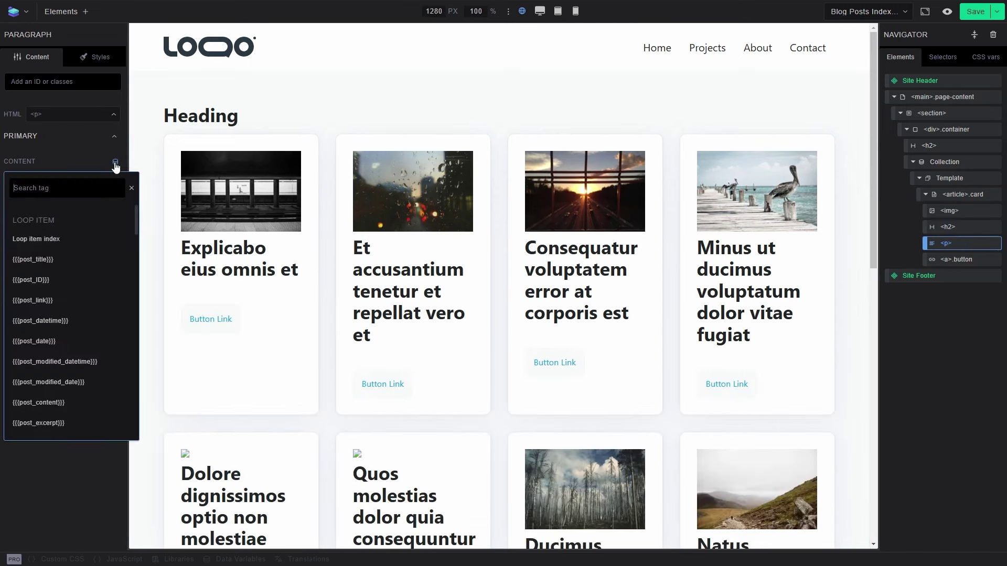
pyautogui.write('ex')
pyautogui.click(65, 323)
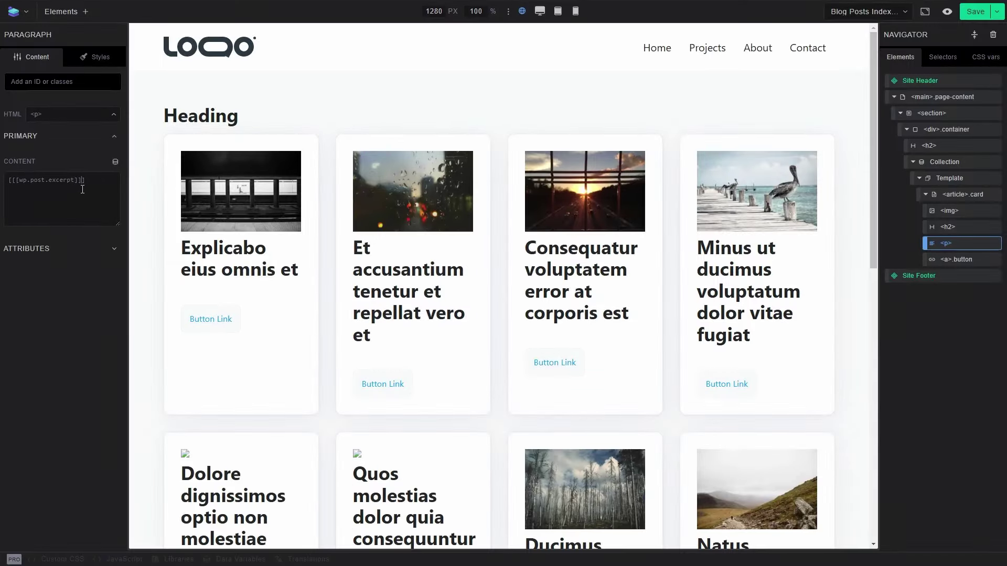
pyautogui.hotkey('ctrl', 'a')
pyautogui.press('BackSpace')
pyautogui.click(115, 162)
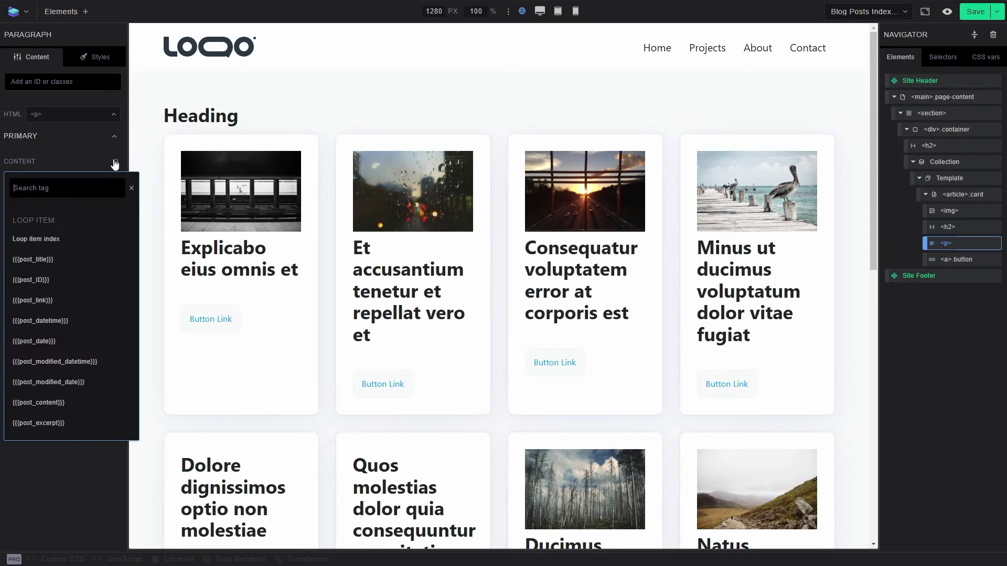
pyautogui.write('exc')
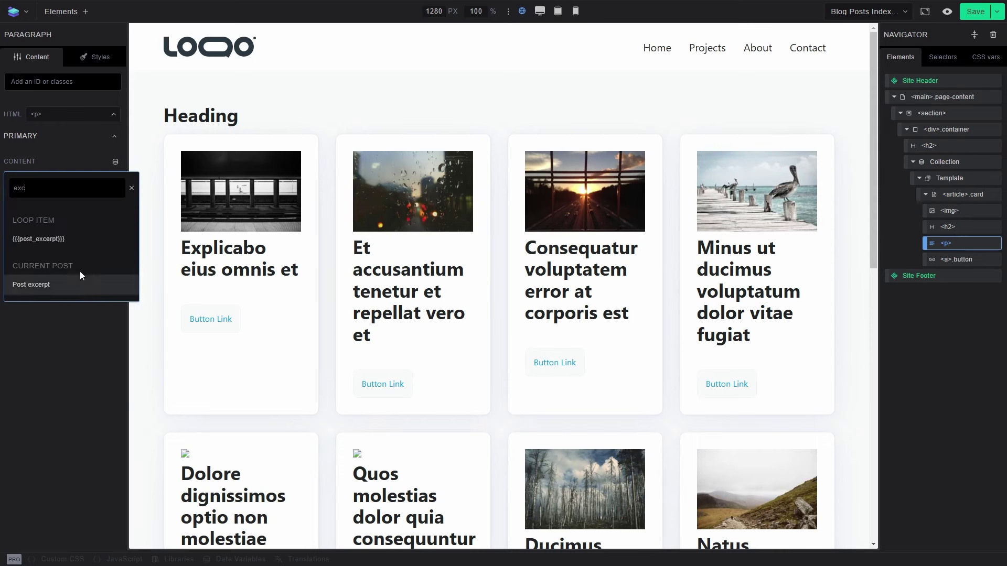
pyautogui.click(57, 239)
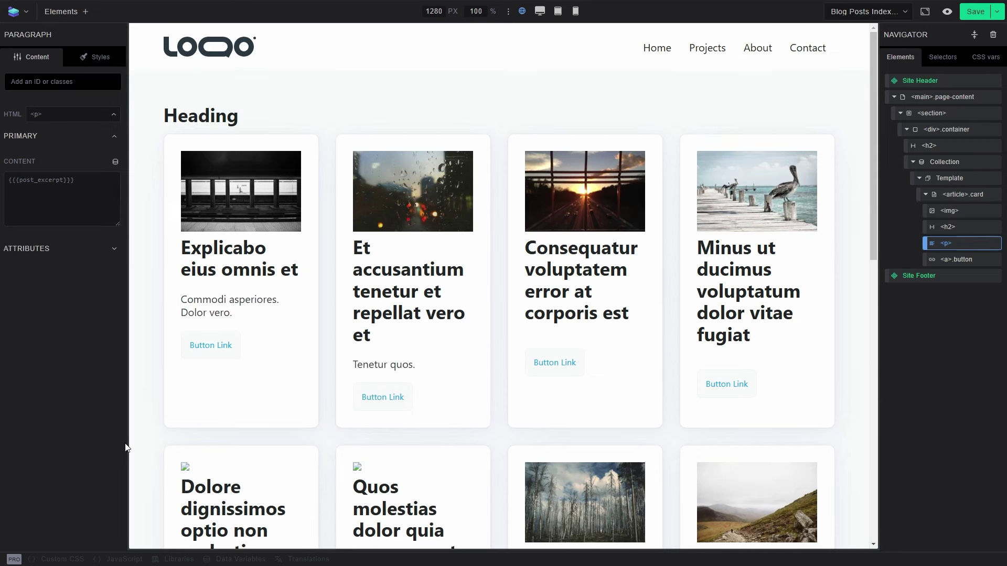
# Label the button 'Read more' and set its Link URL to {{{post_link}}}.
pyautogui.click(948, 260)
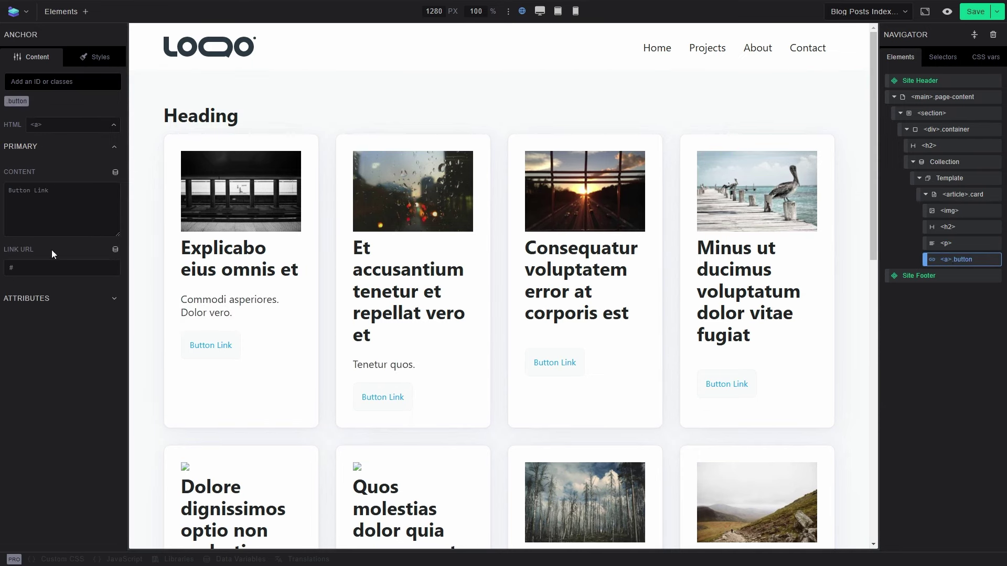
pyautogui.tripleClick(55, 192)
pyautogui.write('Read more')
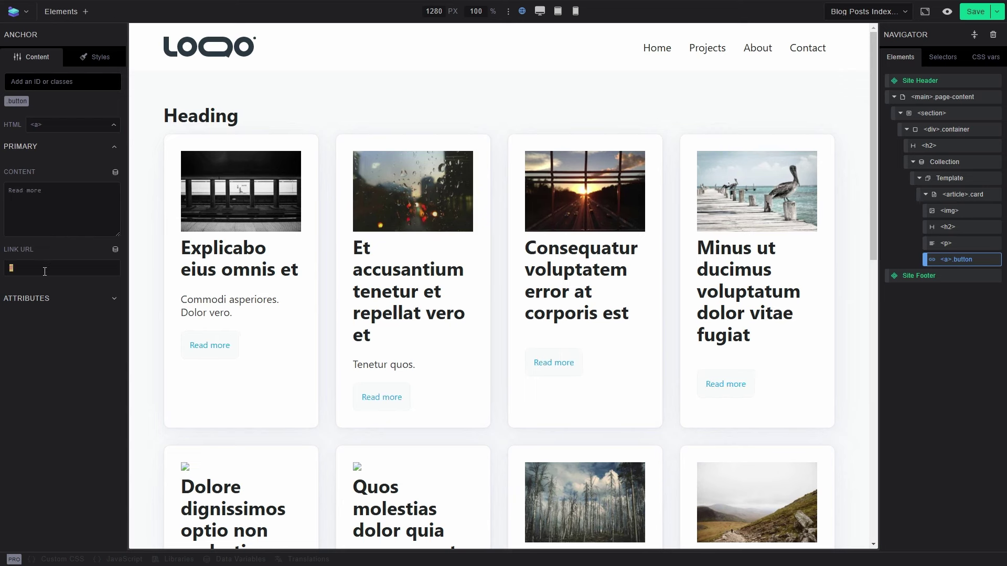
pyautogui.click(115, 250)
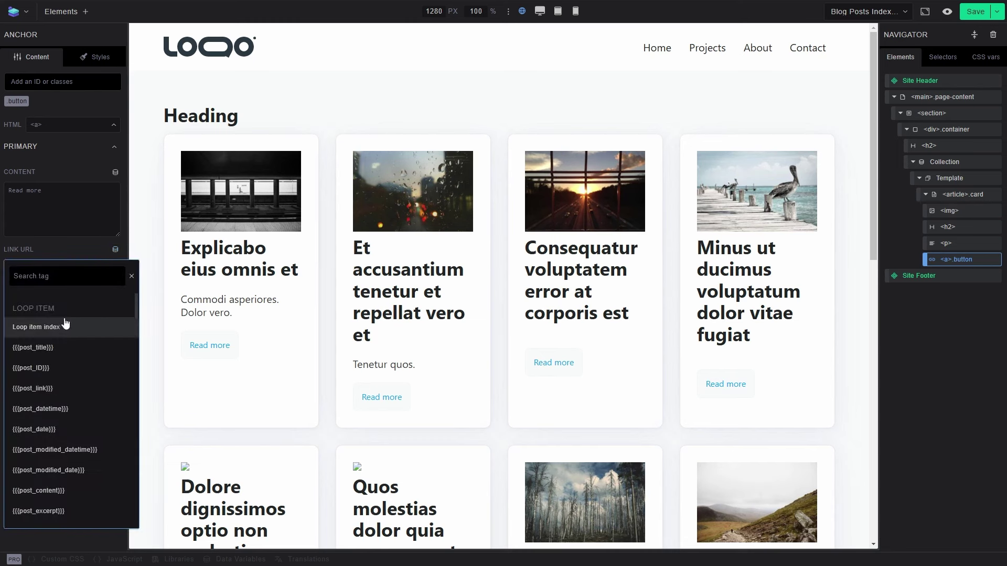
pyautogui.click(32, 388)
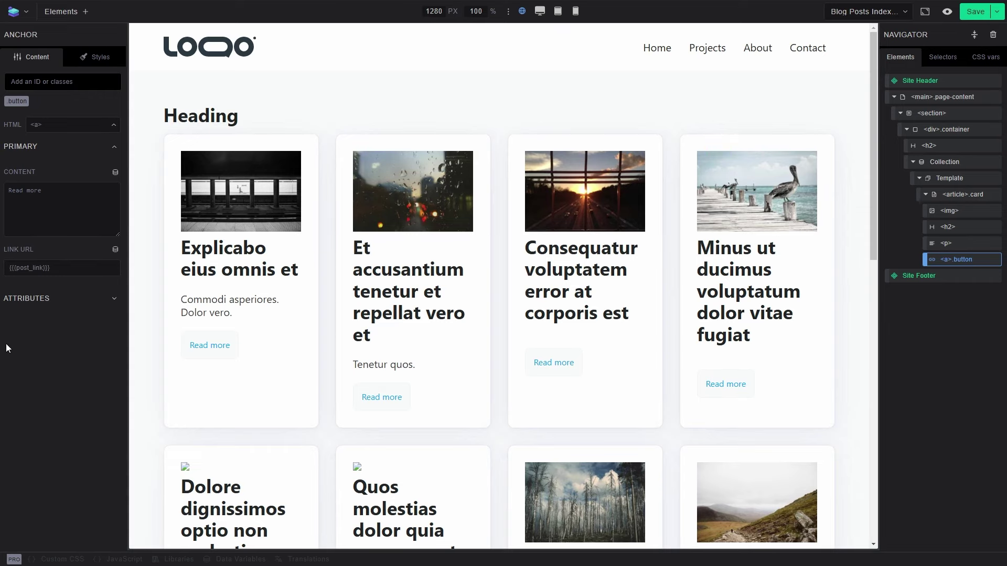
pyautogui.scroll(-3, 313, 293)
pyautogui.scroll(3, 312, 293)
# Add a Simple Text span and a div element to the post card article.
pyautogui.click(965, 196)
pyautogui.click(71, 14)
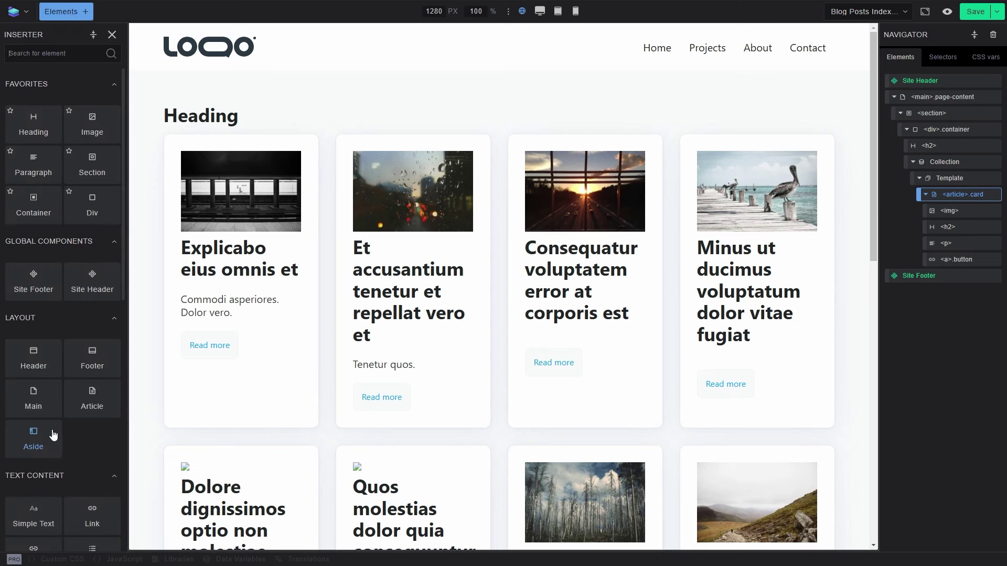
pyautogui.click(35, 524)
pyautogui.click(94, 208)
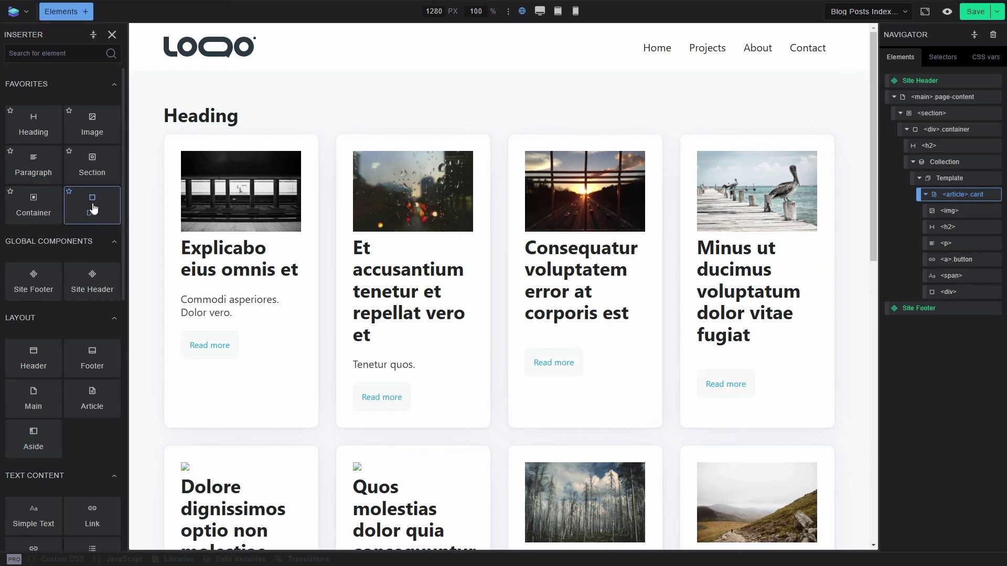
# Replace the span's placeholder text with the {{post_date}} dynamic data tag.
pyautogui.click(956, 278)
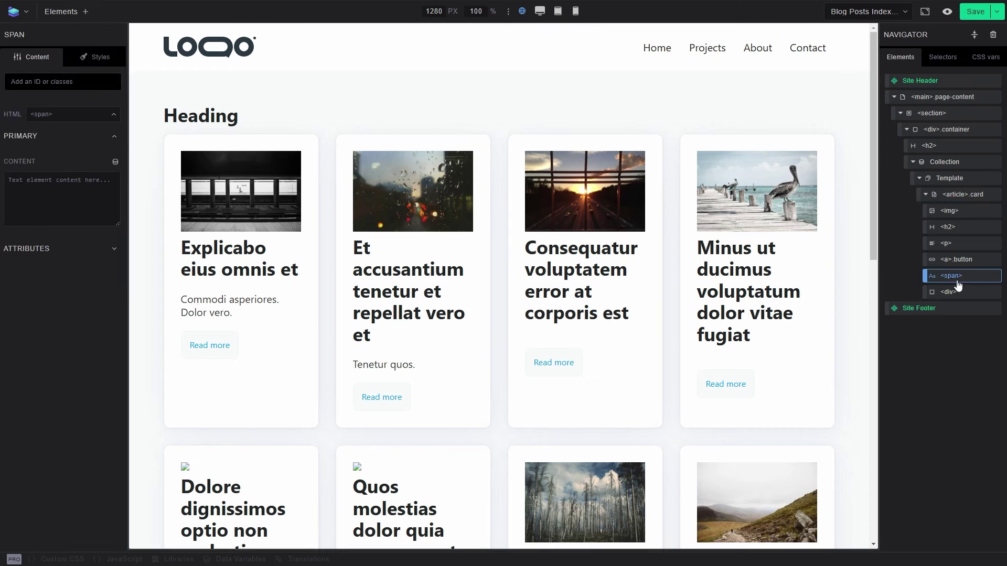
pyautogui.tripleClick(50, 185)
pyautogui.press('BackSpace')
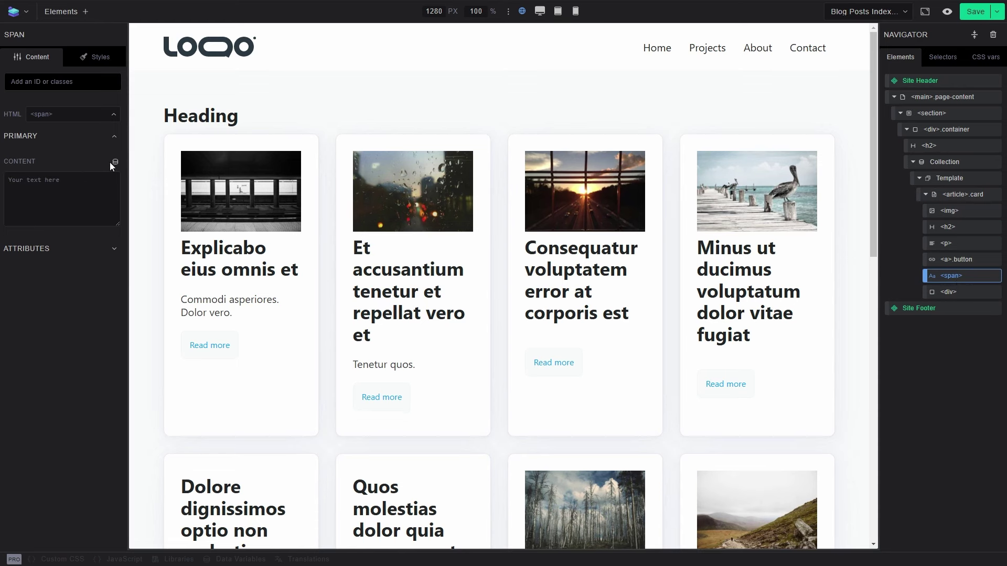
pyautogui.click(115, 163)
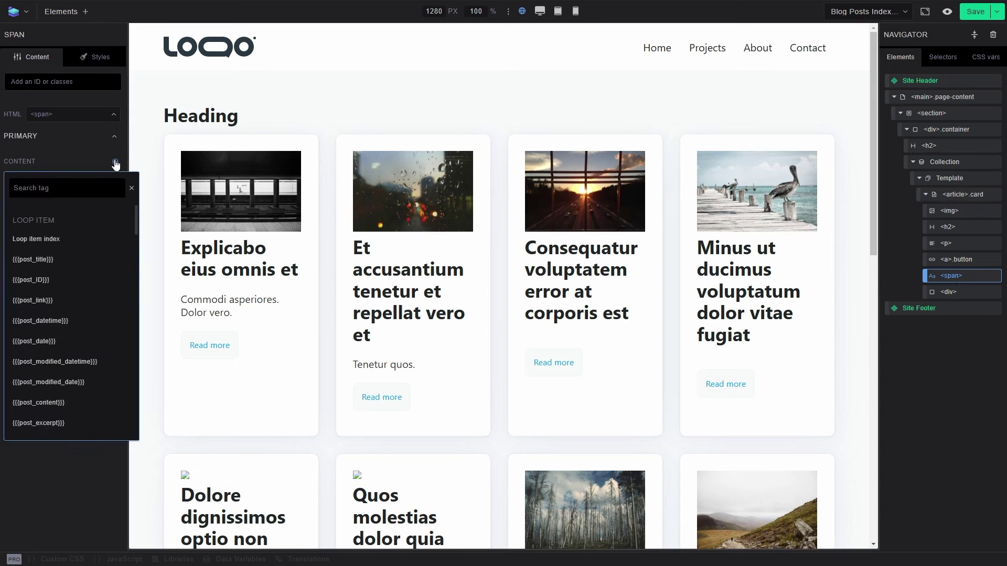
pyautogui.write('date')
pyautogui.click(88, 259)
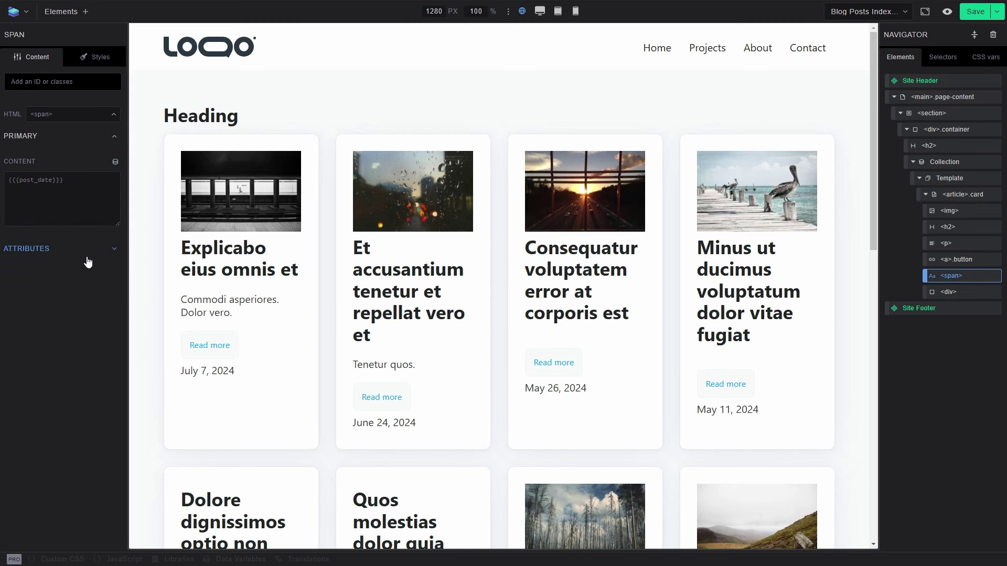
# Move the div and date span above the h2 title, then re-render the collection.
pyautogui.moveTo(959, 292); pyautogui.dragTo(968, 225)
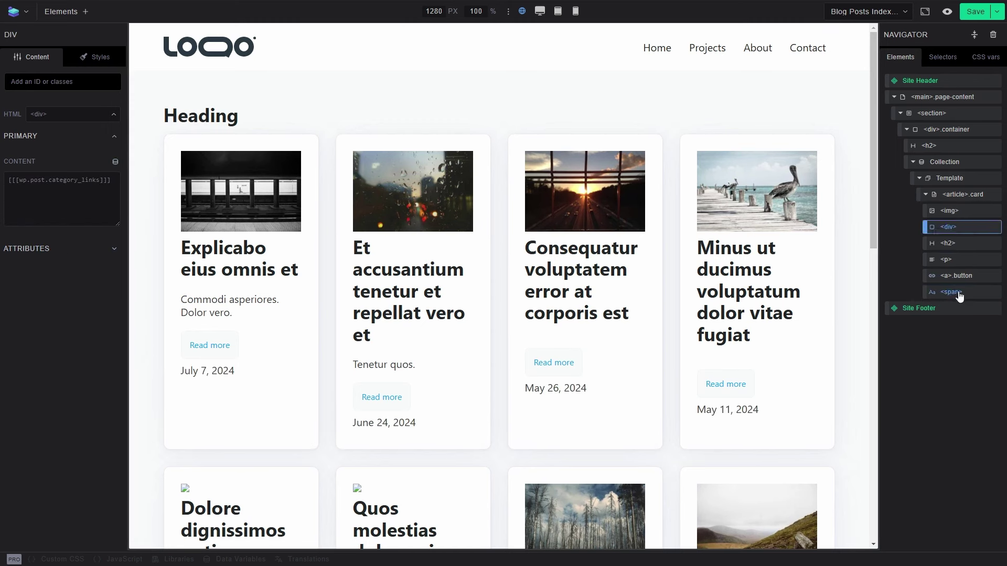
pyautogui.moveTo(959, 295); pyautogui.dragTo(968, 242)
pyautogui.click(915, 166)
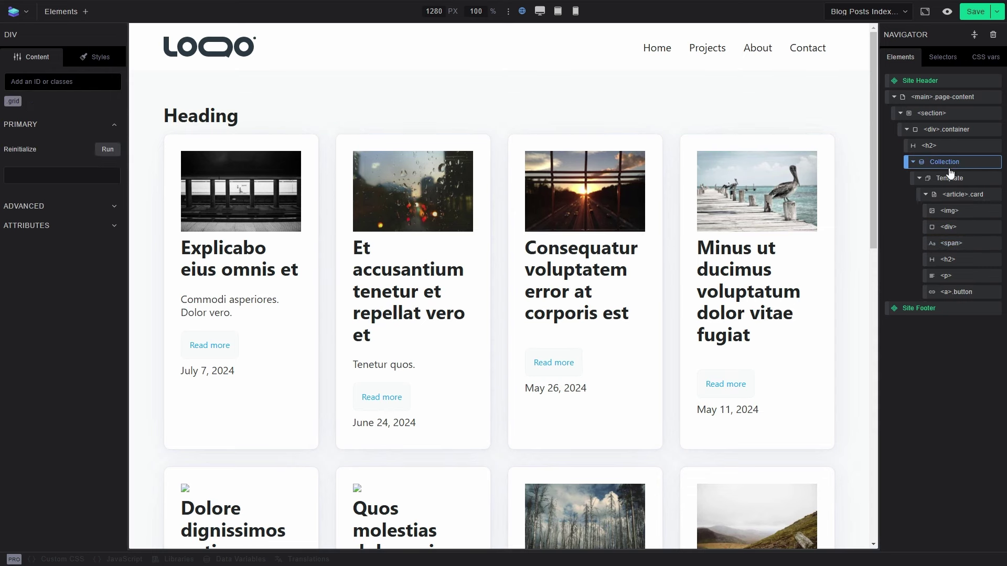
pyautogui.click(105, 151)
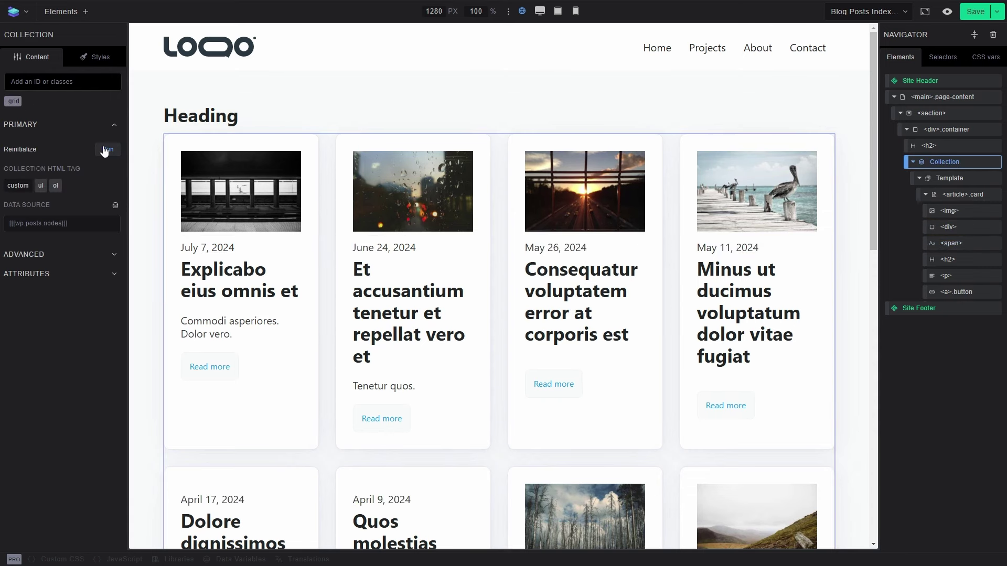
pyautogui.scroll(-2, 409, 352)
pyautogui.scroll(-3, 409, 353)
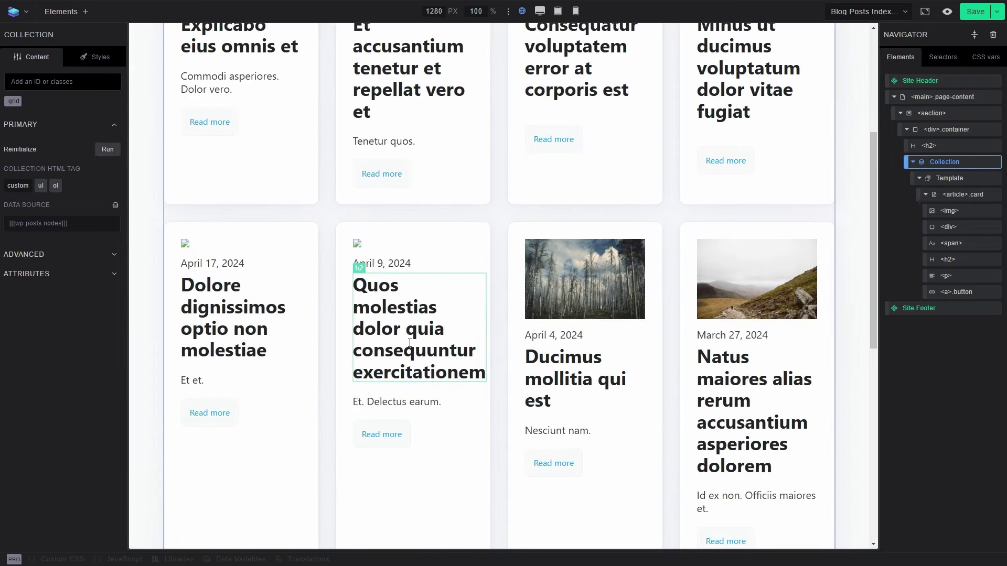
pyautogui.scroll(-4, 409, 344)
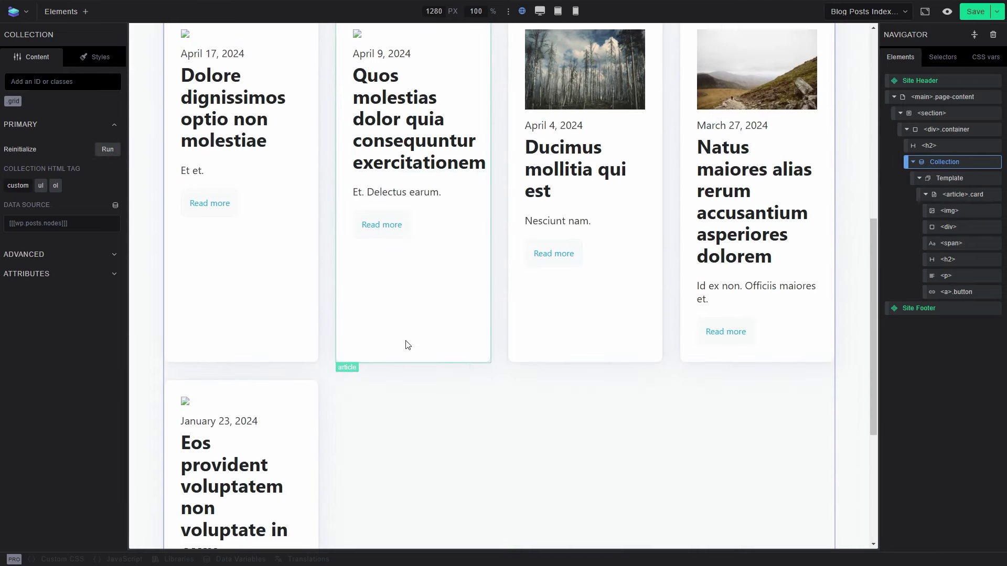
pyautogui.scroll(5, 408, 345)
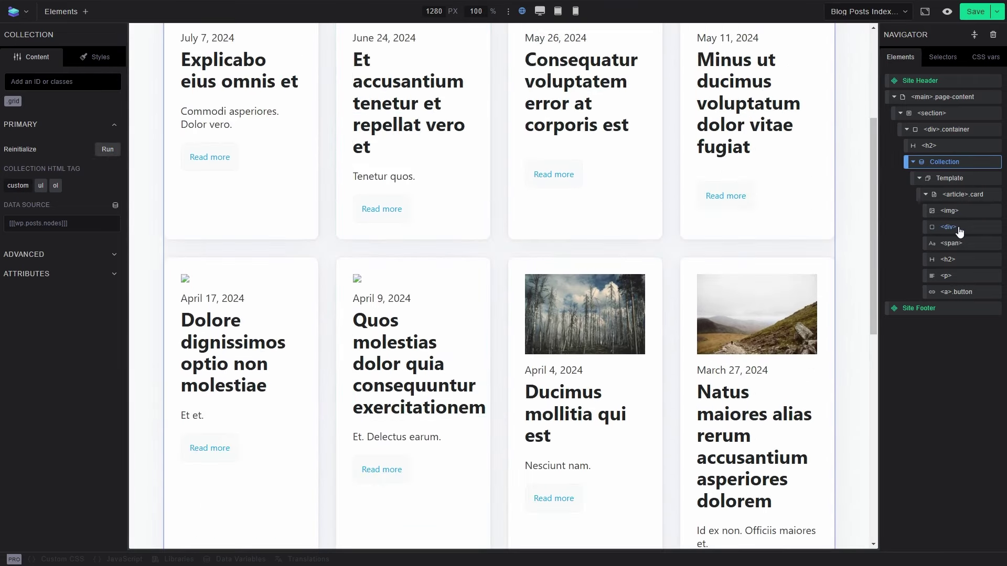
# Bind the empty div's content to the {{{category_links}}} dynamic data tag.
pyautogui.click(961, 227)
pyautogui.click(115, 162)
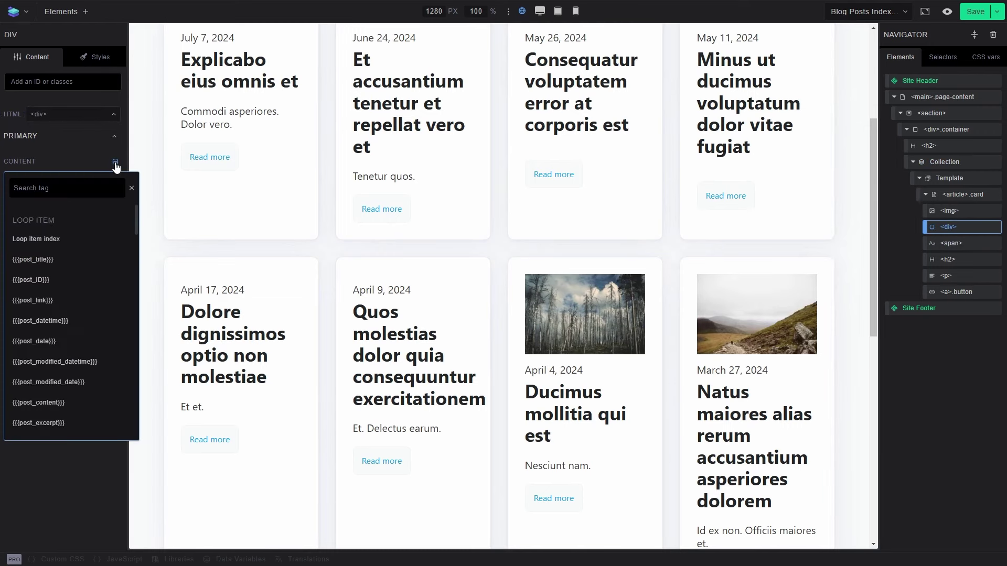
pyautogui.write('cate')
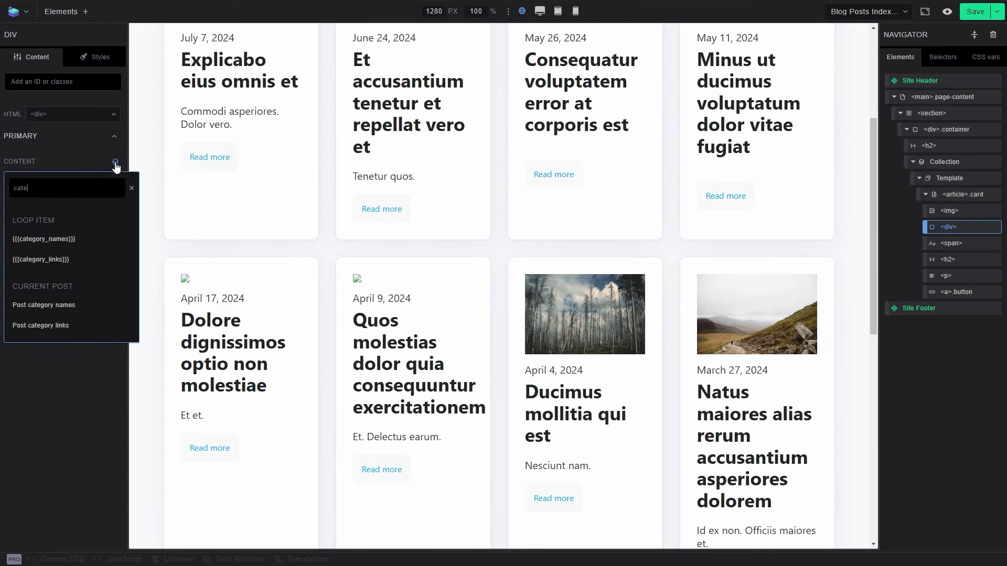
pyautogui.click(87, 261)
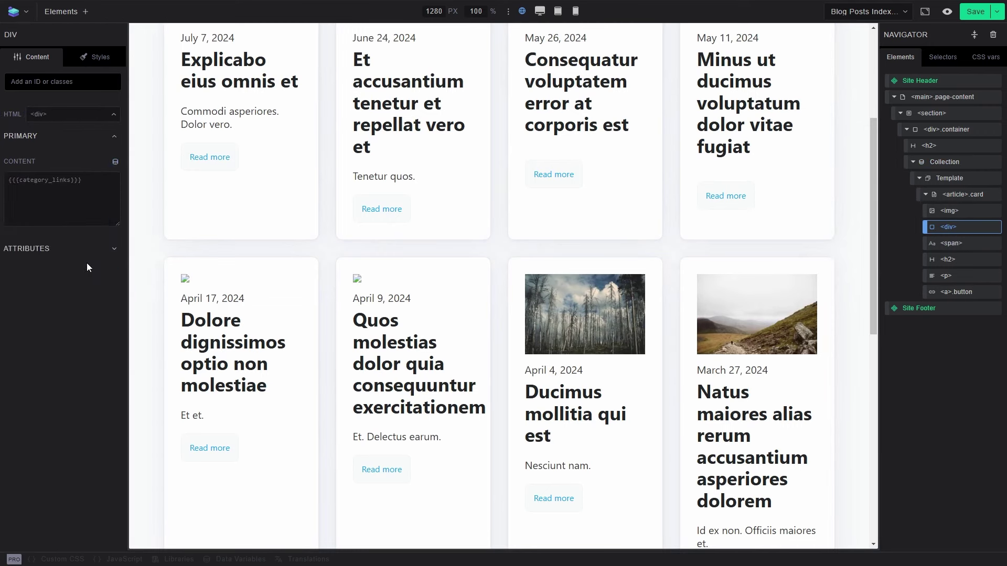
pyautogui.scroll(4, 401, 311)
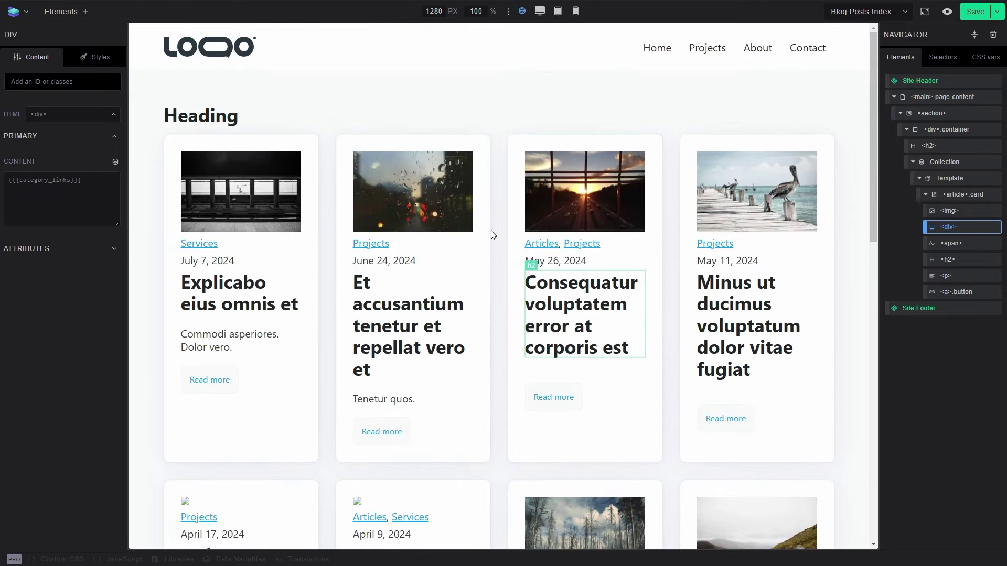
pyautogui.moveTo(877, 157)
pyautogui.mouseDown()
pyautogui.moveTo(879, 364)
pyautogui.moveTo(884, 139)
pyautogui.mouseUp()
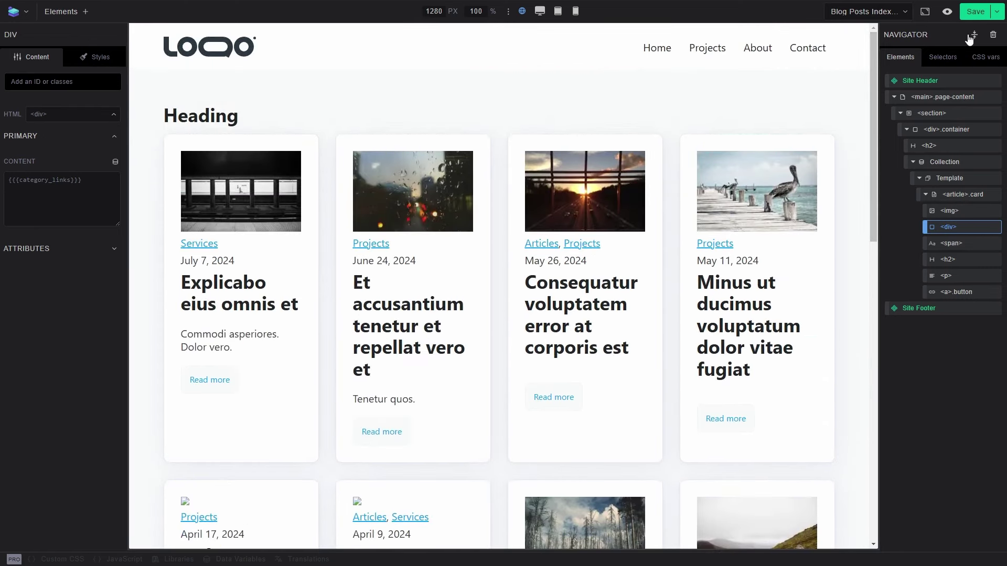
# Save the template and switch the preview to the Mobile breakpoint.
pyautogui.click(971, 17)
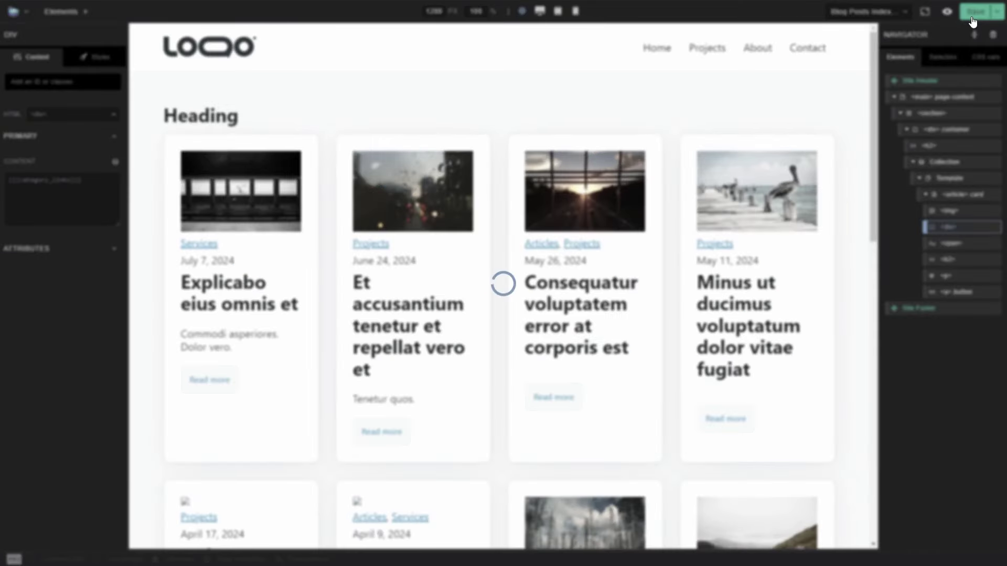
pyautogui.click(539, 11)
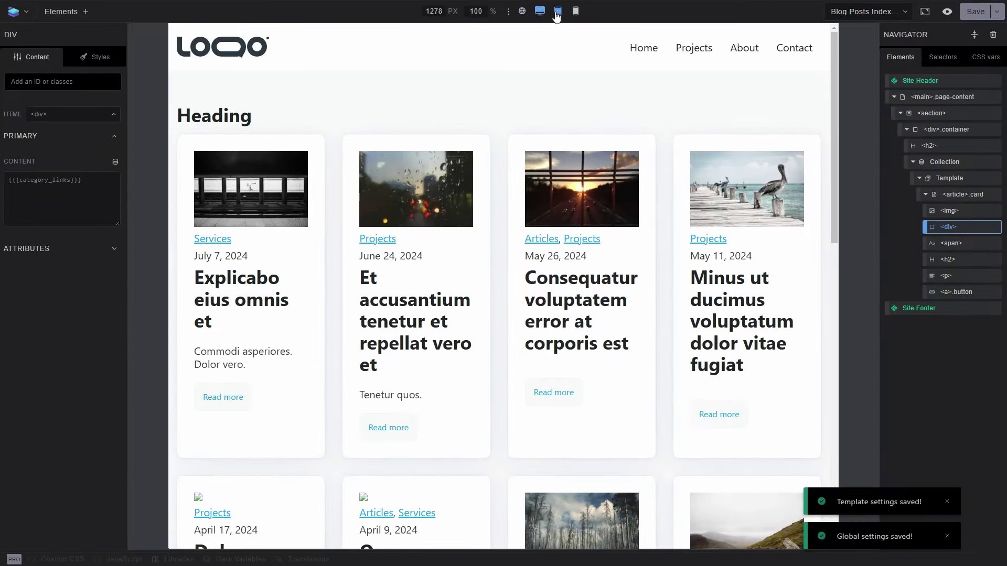
pyautogui.click(557, 11)
pyautogui.click(575, 15)
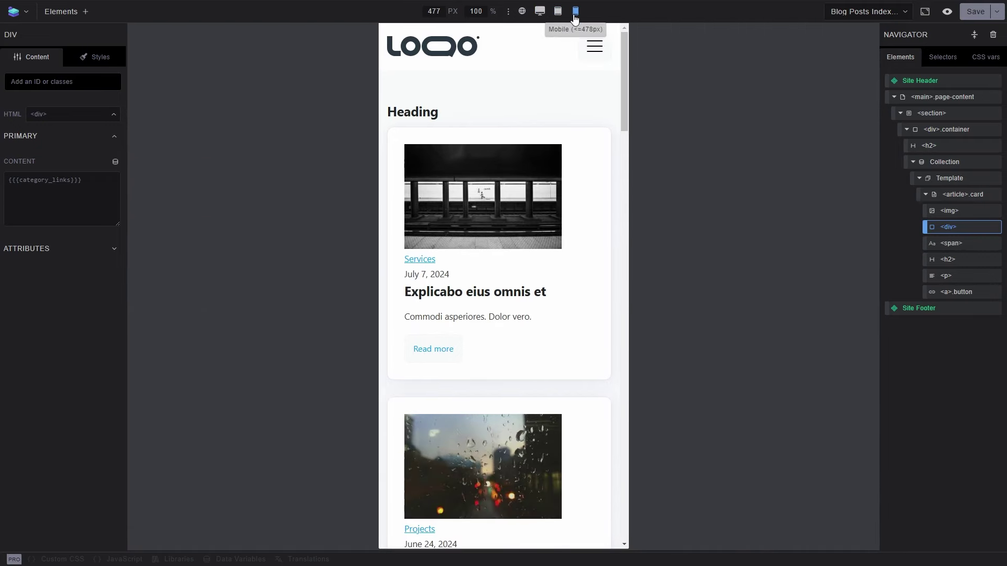
pyautogui.scroll(-5, 622, 73)
pyautogui.scroll(5, 617, 104)
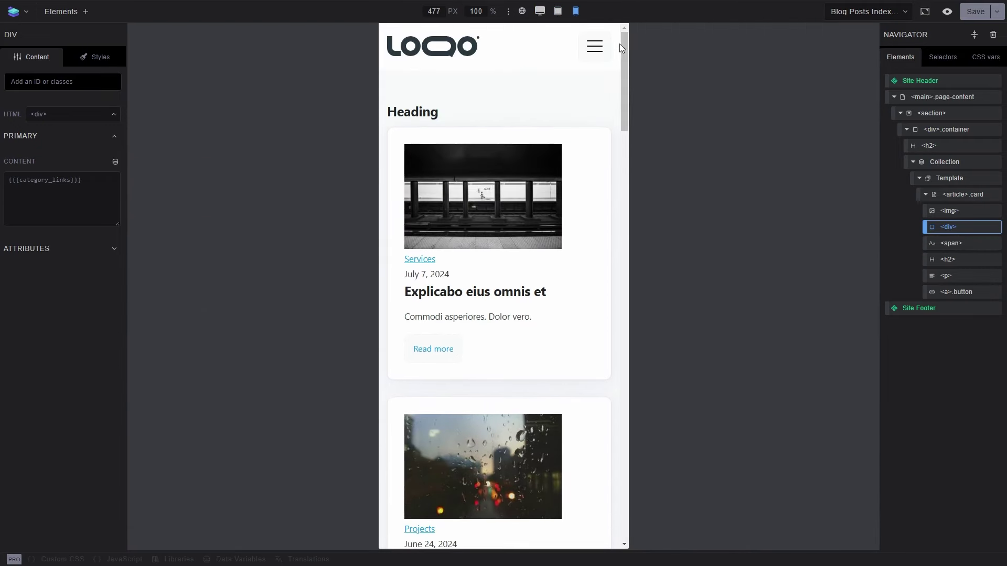
# Set the card image to Display Block with 100% width, and save.
pyautogui.click(950, 211)
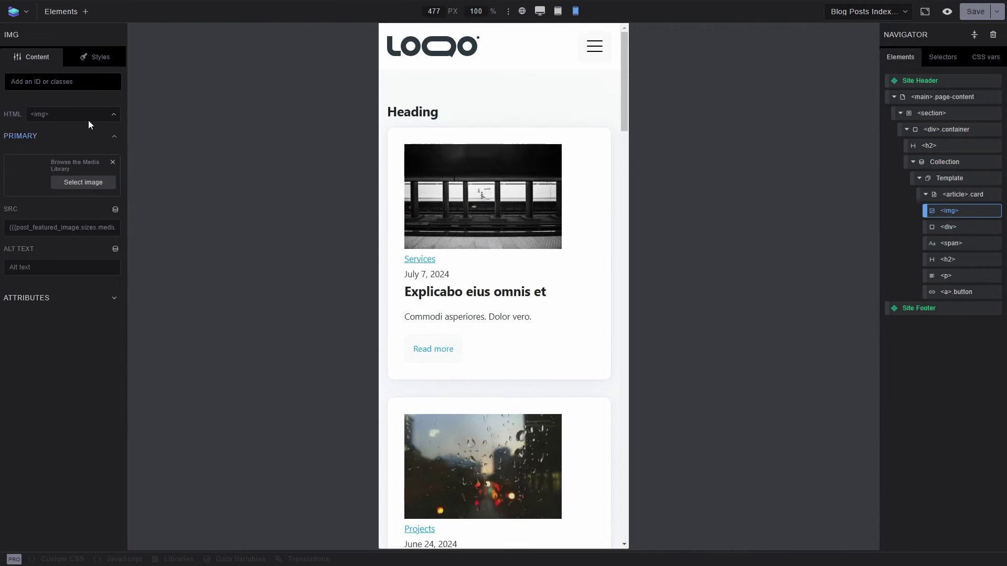
pyautogui.click(86, 56)
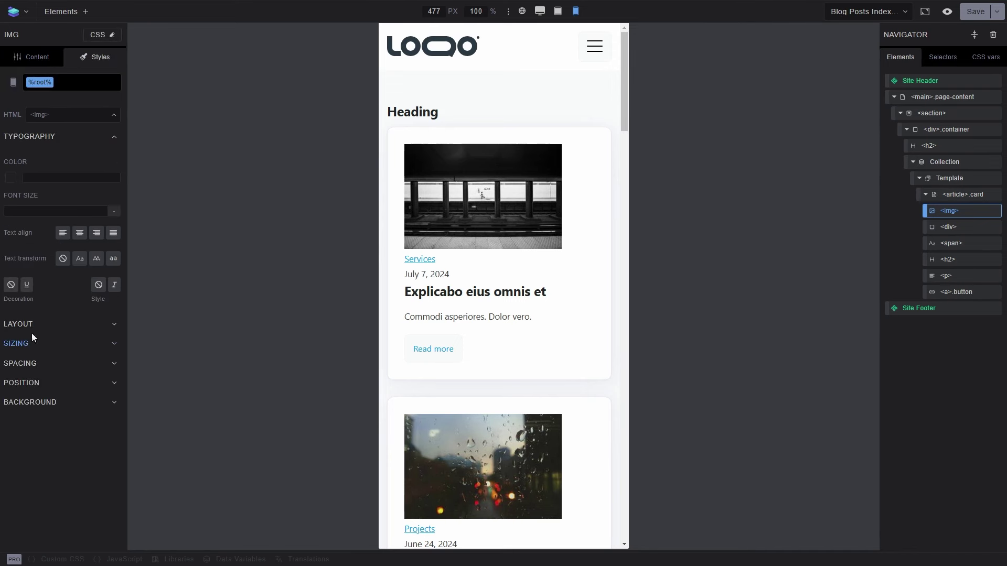
pyautogui.click(32, 332)
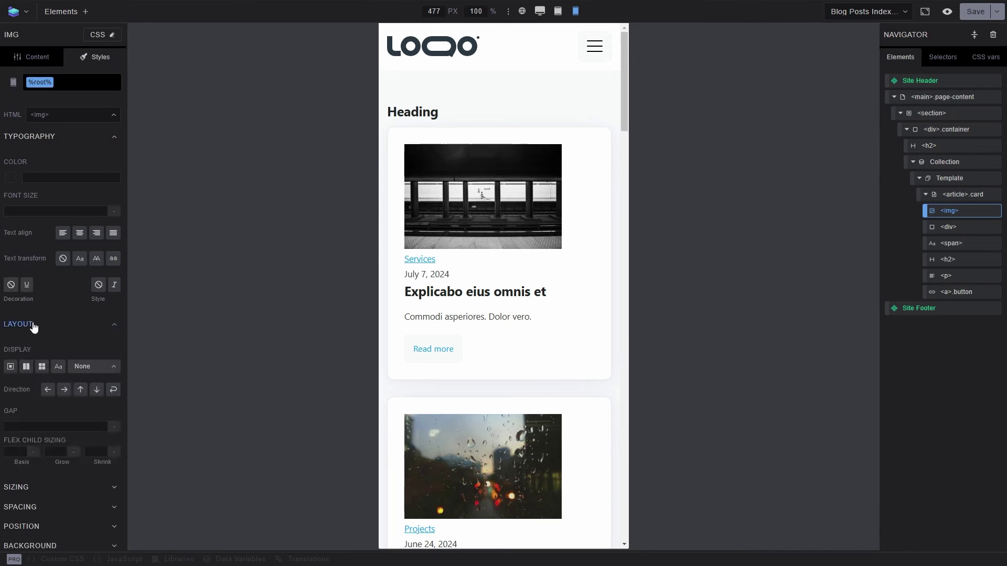
pyautogui.click(10, 367)
pyautogui.click(22, 487)
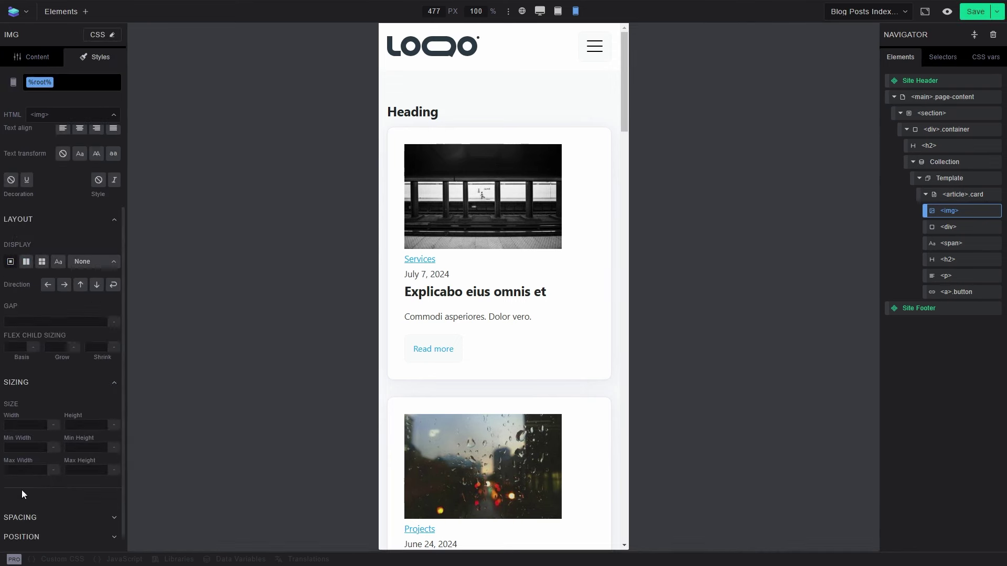
pyautogui.click(28, 426)
pyautogui.write('100')
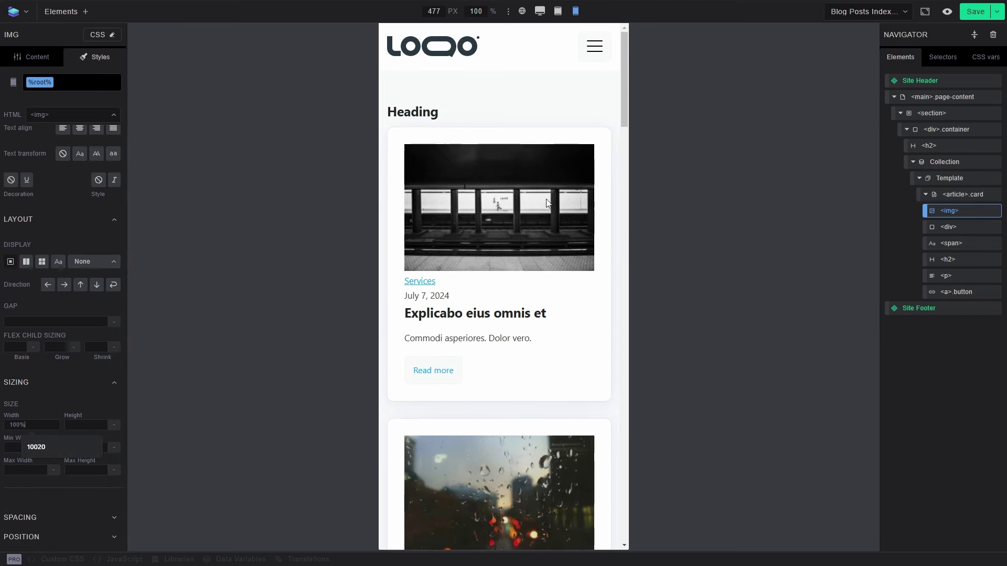
pyautogui.click(985, 16)
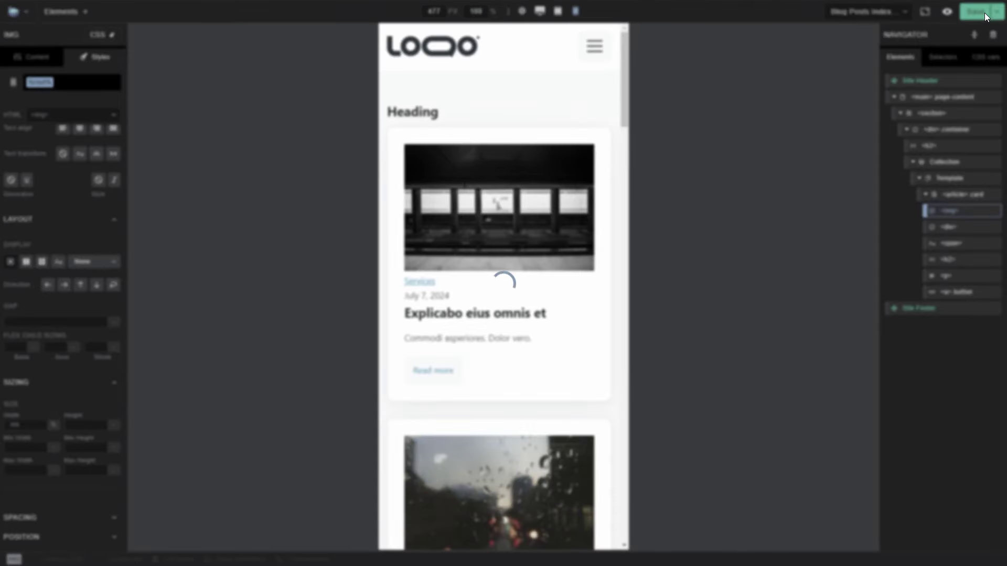
pyautogui.click(897, 96)
# Return to the base desktop breakpoint and choose Edit Component on Site Header in Navigator.
pyautogui.click(894, 98)
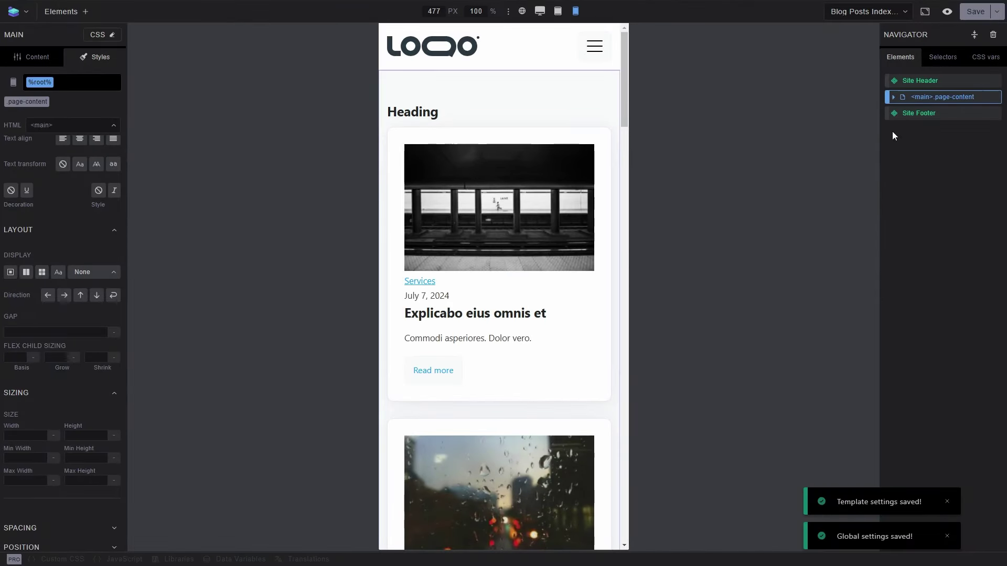
pyautogui.click(523, 12)
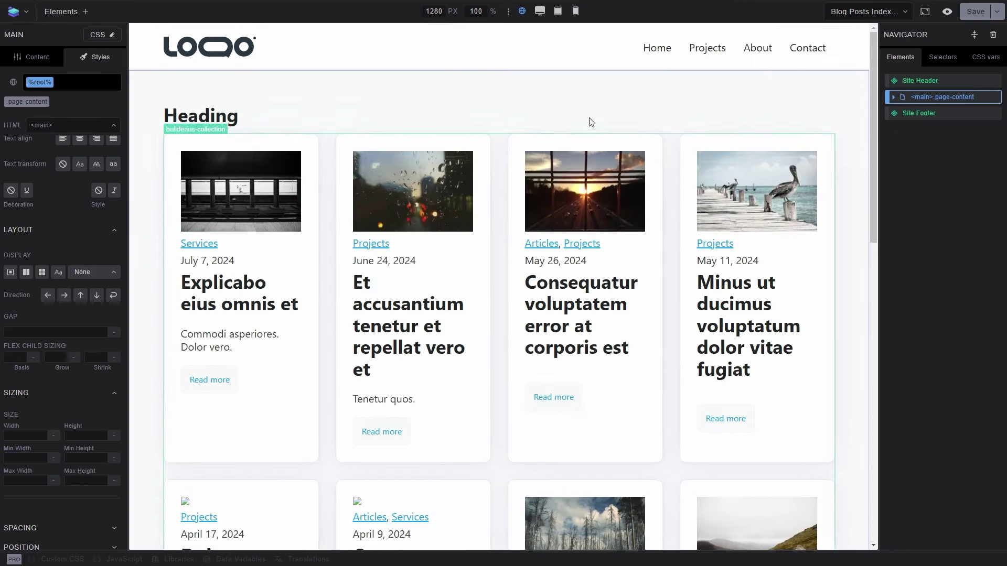
pyautogui.click(911, 83)
pyautogui.click(909, 115)
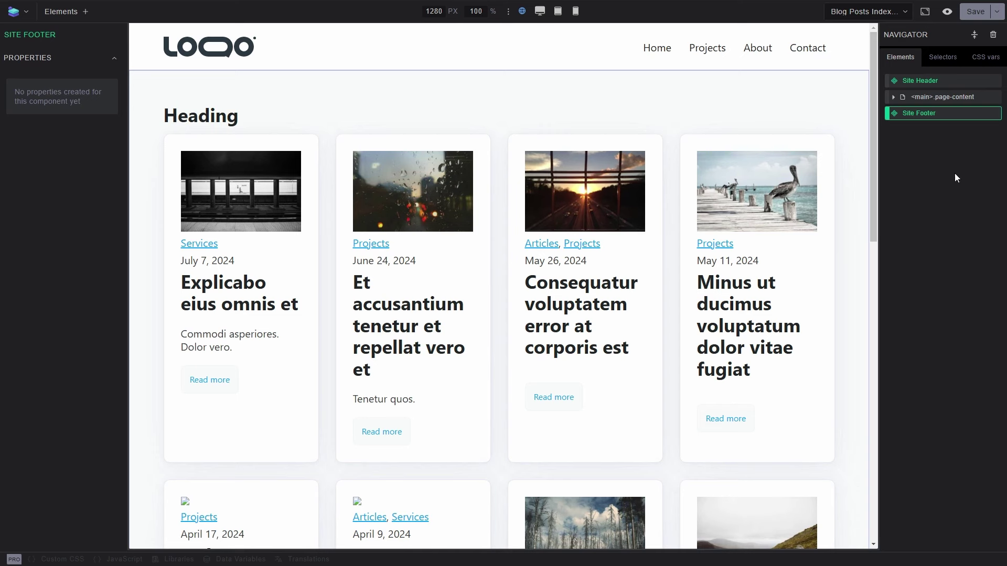
pyautogui.click(954, 83)
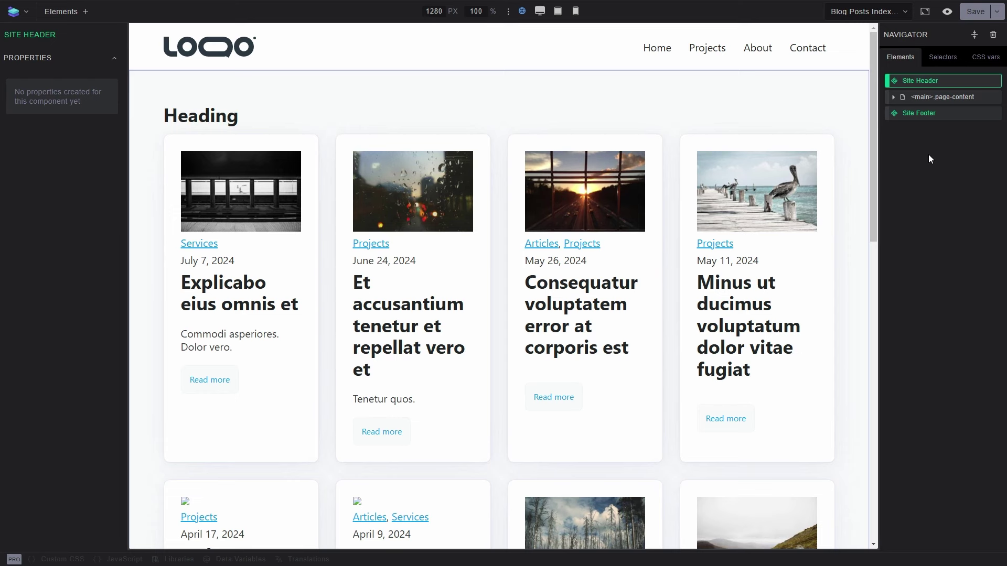
pyautogui.rightClick(951, 84)
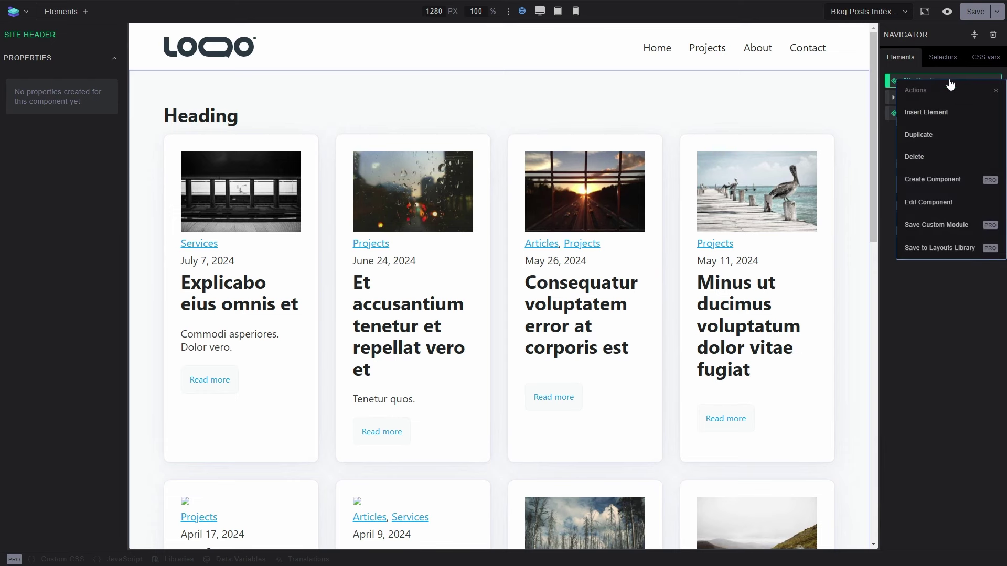
pyautogui.click(936, 202)
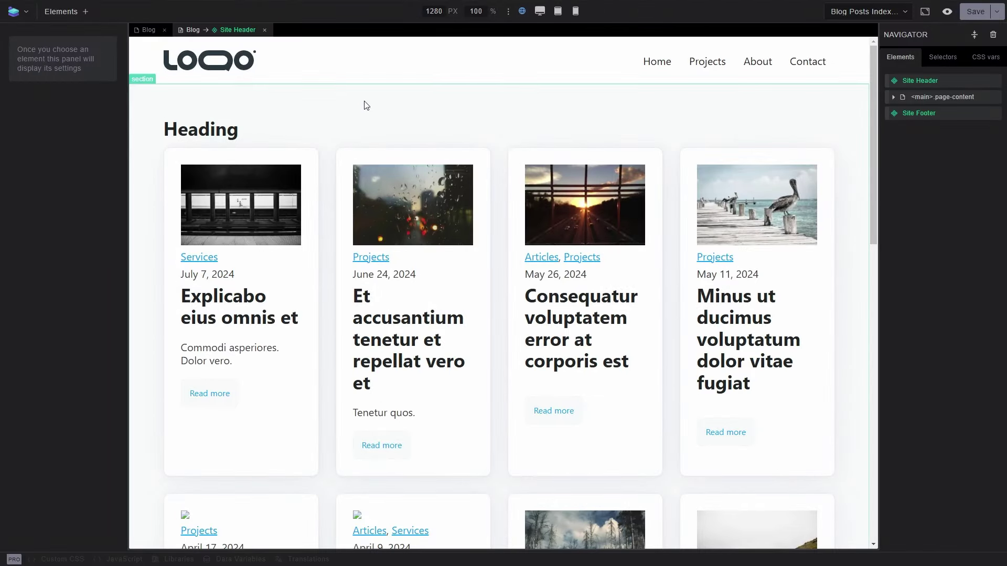
# Exit the Site Header properties, select div.container in Navigator, and open the element Inserter.
pyautogui.click(231, 30)
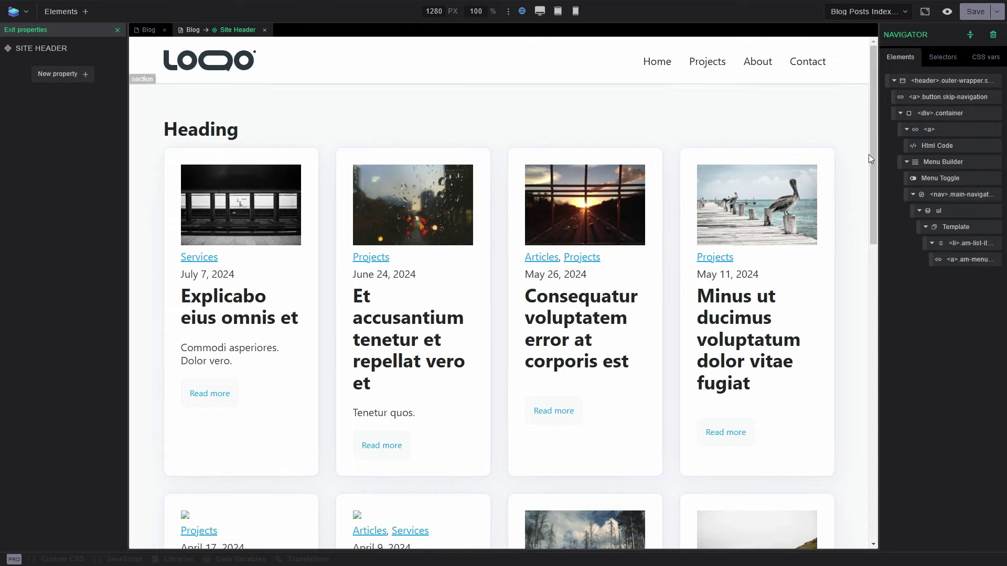
pyautogui.moveTo(874, 138); pyautogui.dragTo(872, 68)
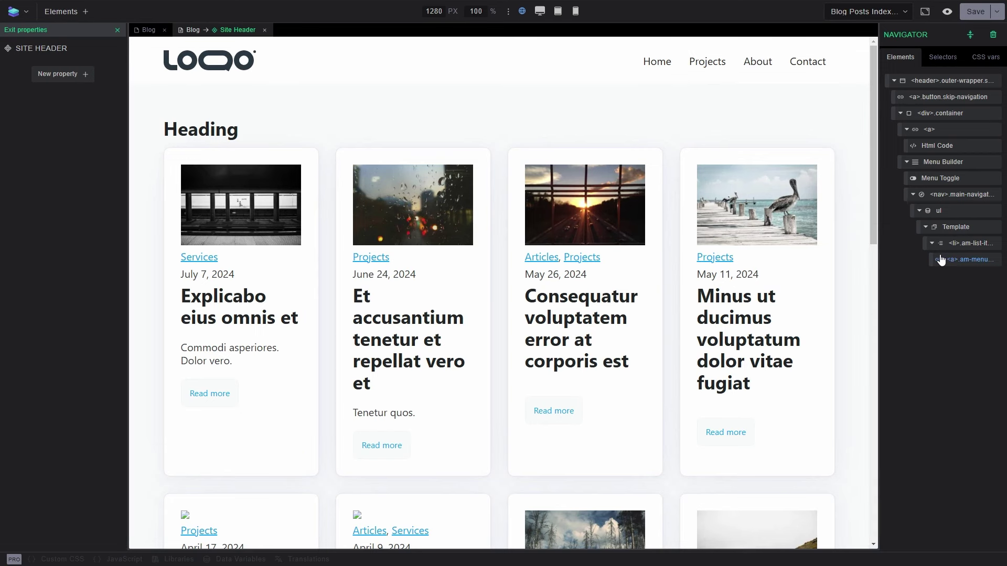
pyautogui.click(117, 30)
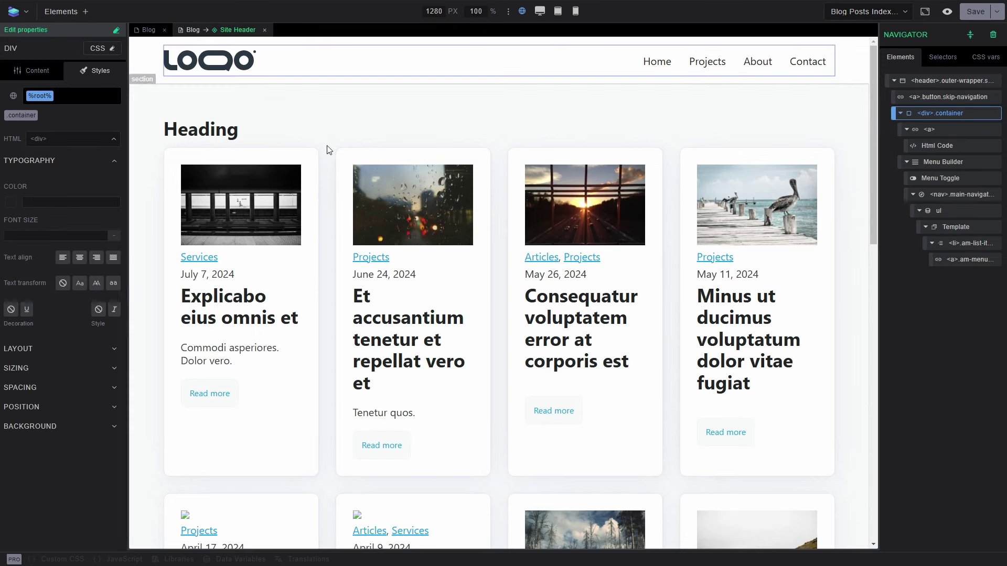
pyautogui.click(963, 83)
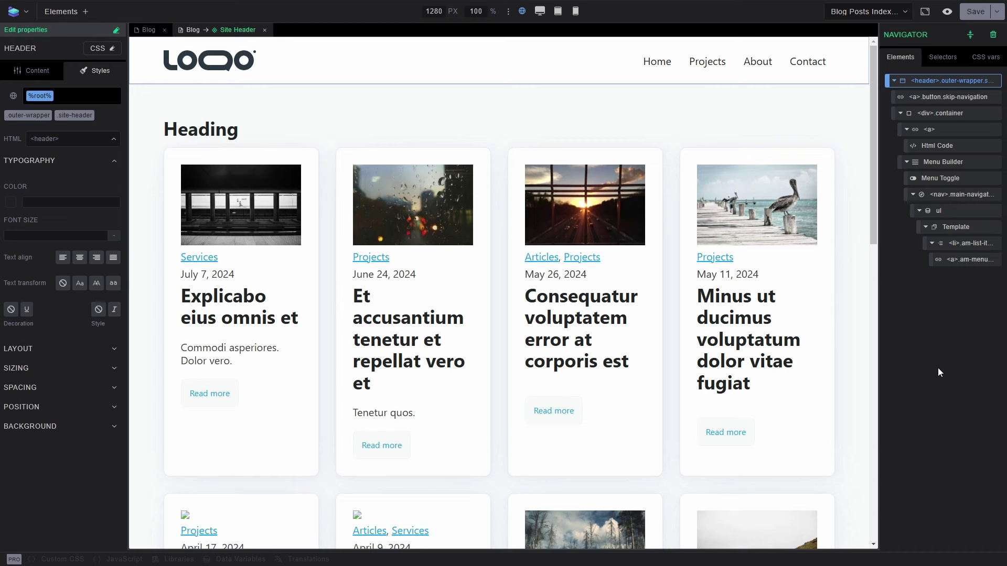
pyautogui.click(900, 113)
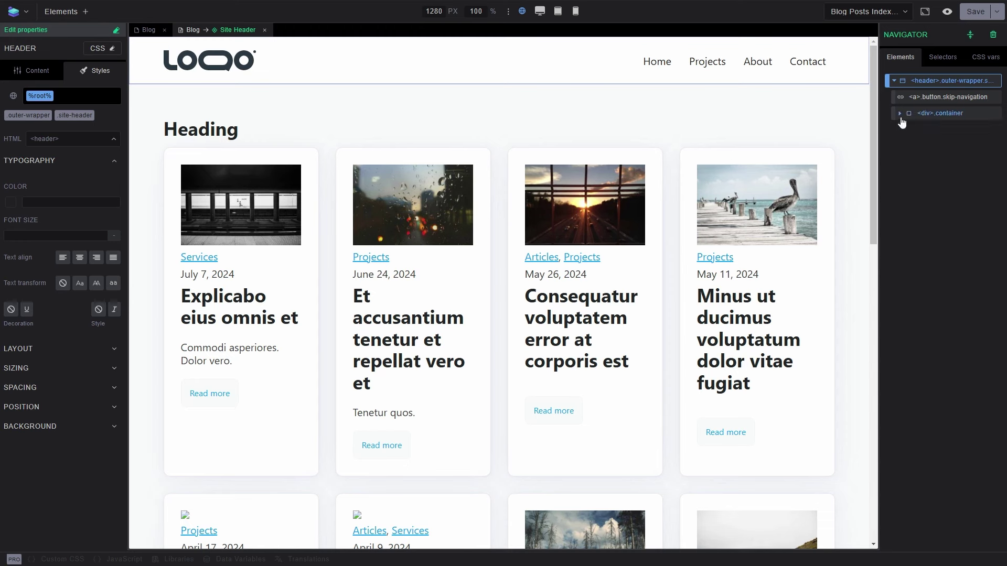
pyautogui.click(902, 116)
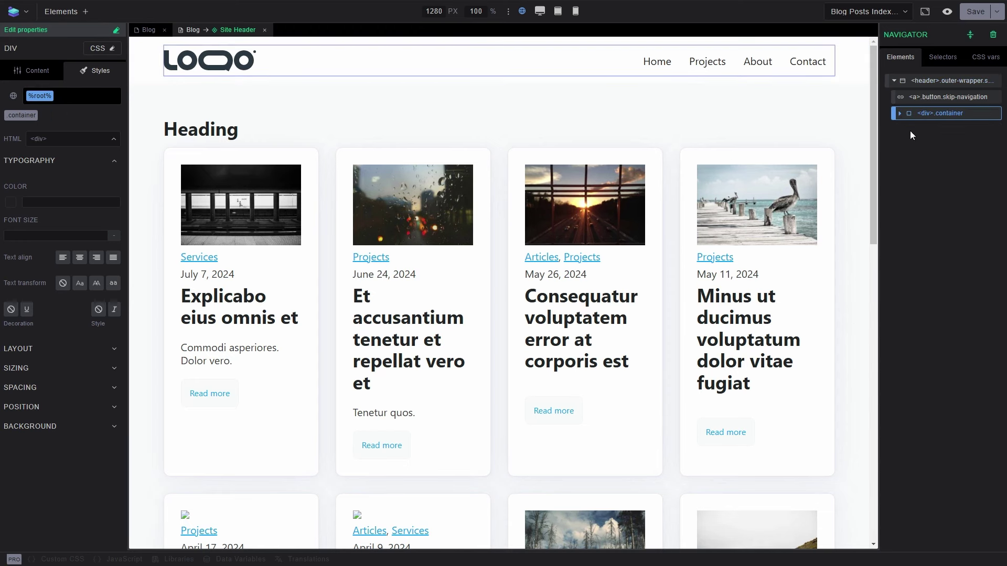
pyautogui.click(899, 114)
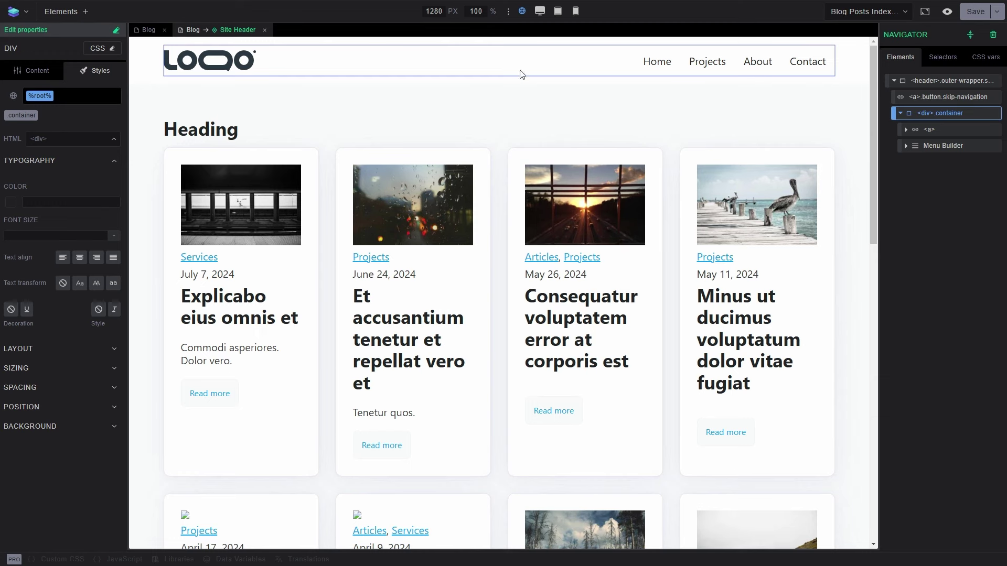
pyautogui.click(62, 13)
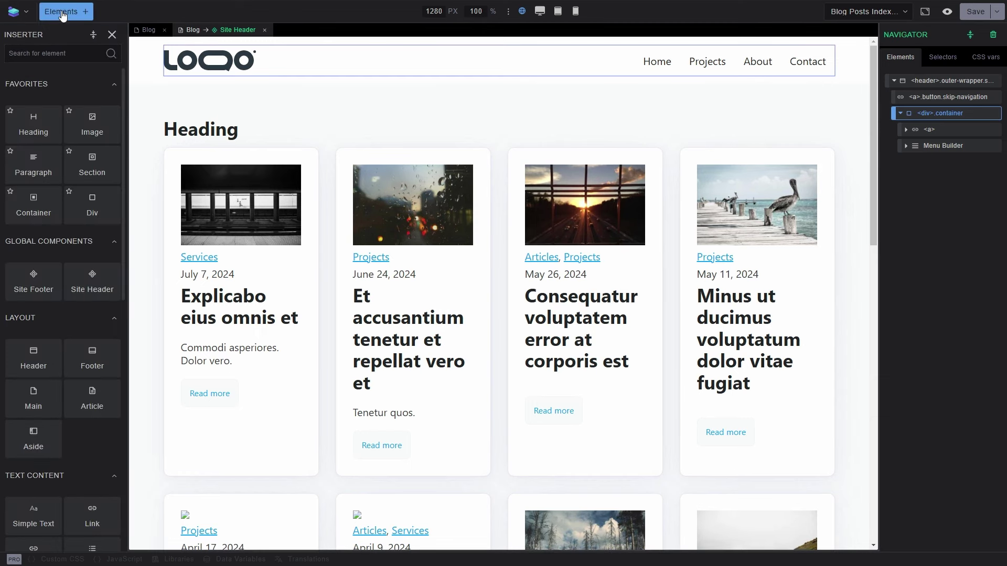
# Insert a Simple Text into the header container, clear its placeholder, and choose Create new property.
pyautogui.click(37, 518)
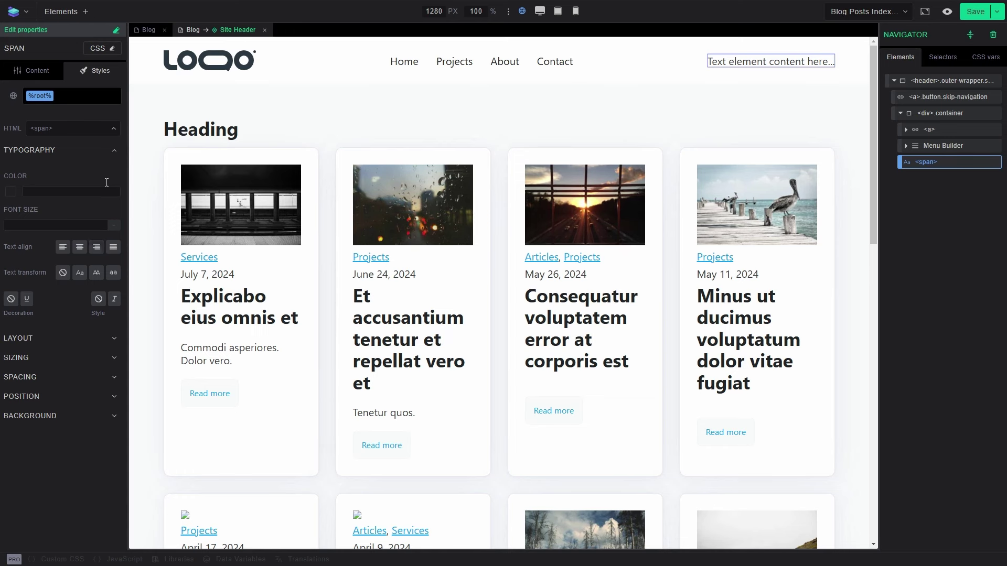
pyautogui.click(26, 71)
pyautogui.tripleClick(37, 194)
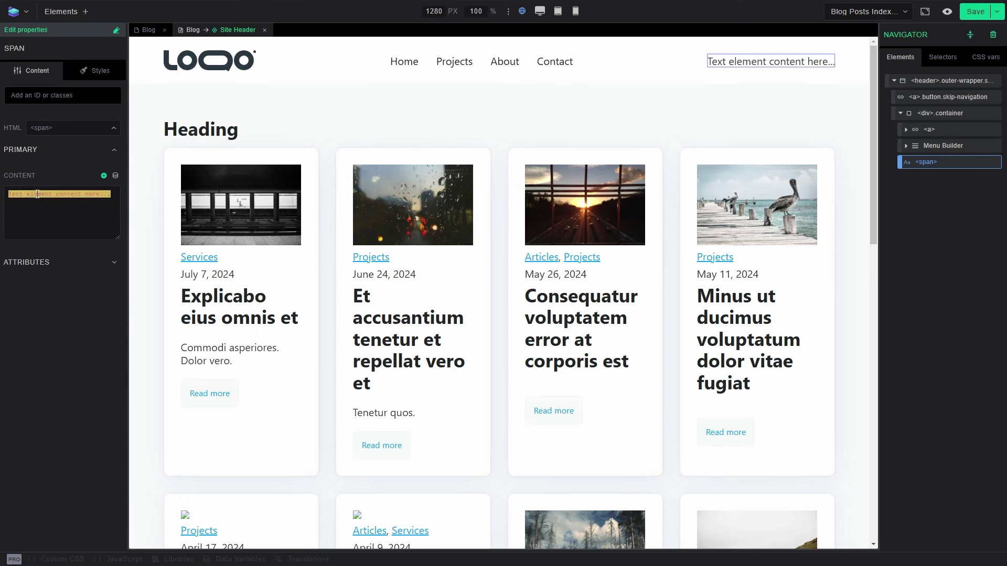
pyautogui.press('BackSpace')
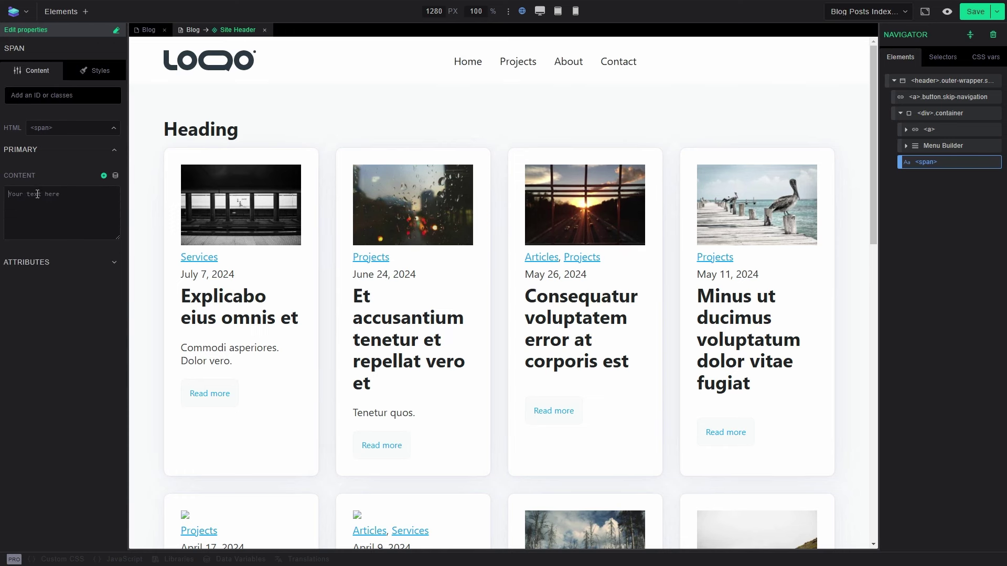
pyautogui.click(104, 177)
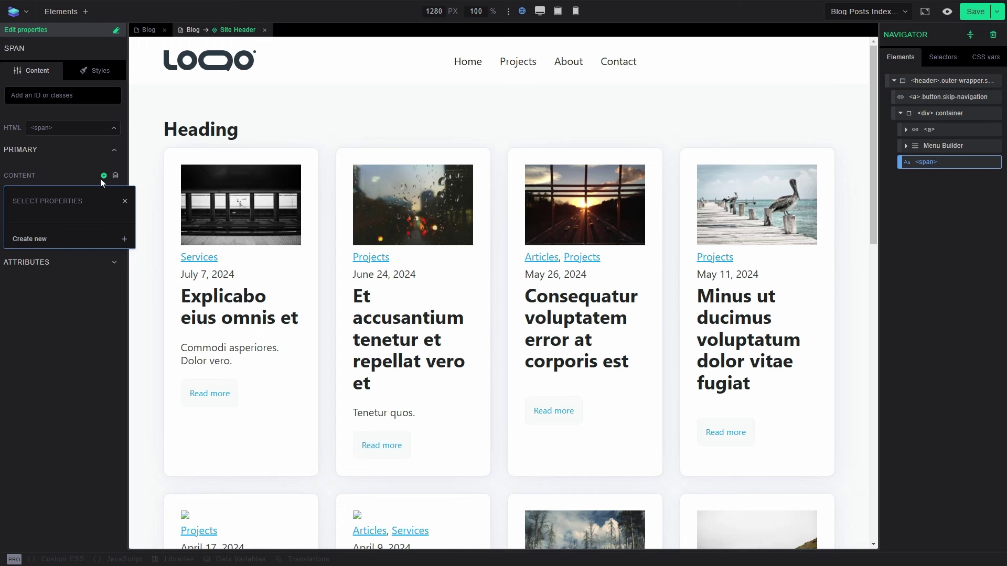
pyautogui.click(36, 239)
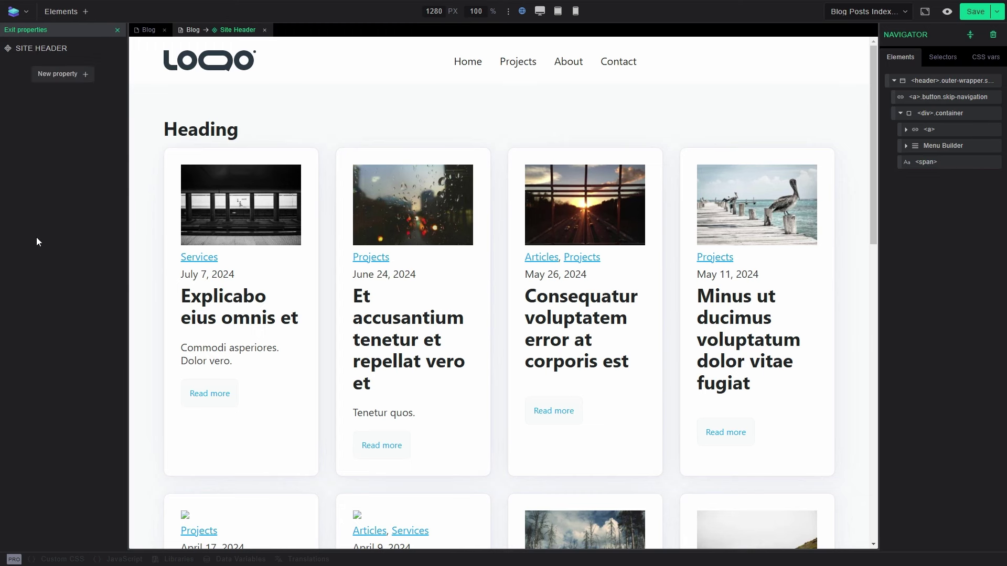
# Create a component property labelled 'header label' with default value 'Label'.
pyautogui.click(58, 74)
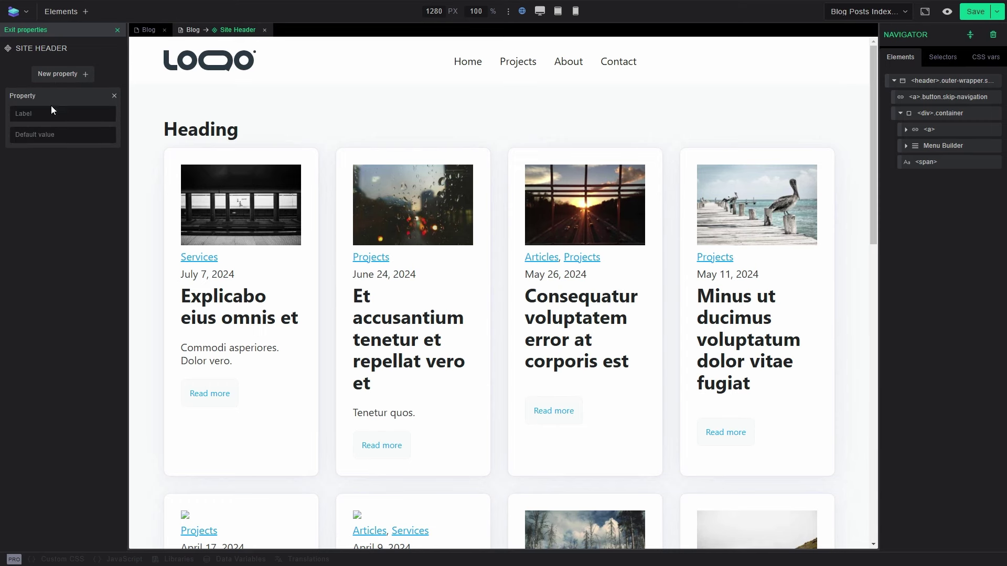
pyautogui.write('label')
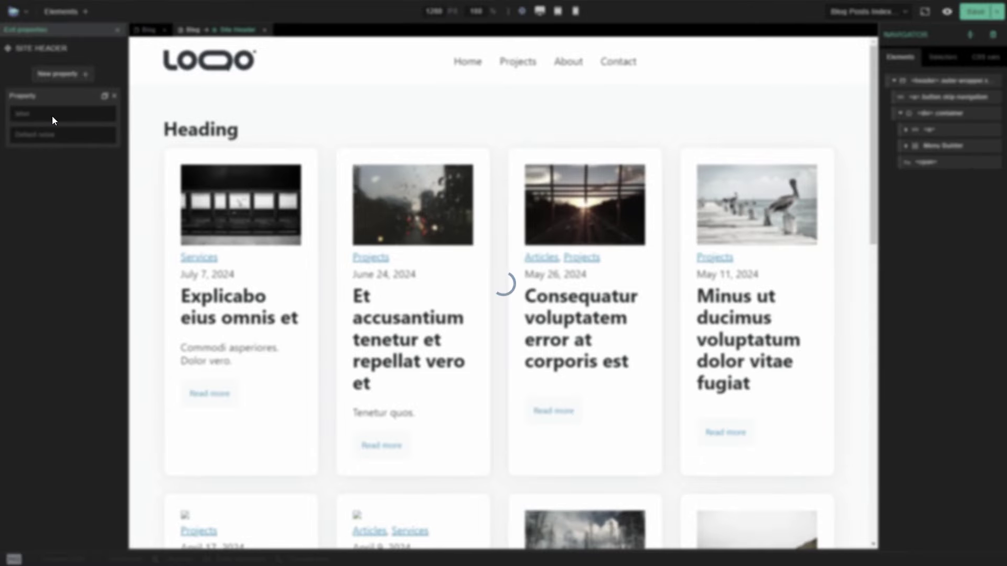
pyautogui.click(53, 115)
pyautogui.hotkey('ctrl', 'a')
pyautogui.write('header label')
pyautogui.click(54, 135)
pyautogui.write('Label')
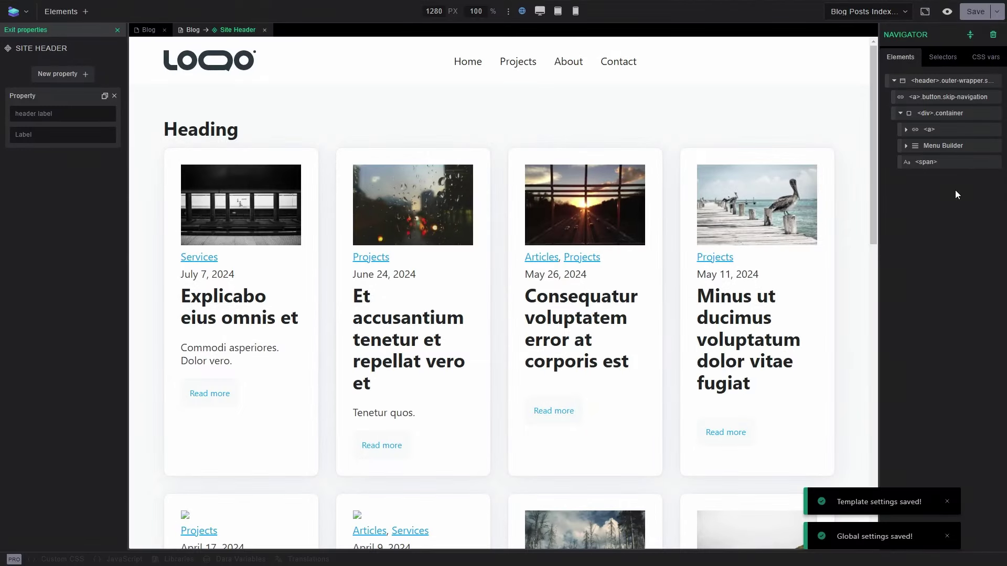
# Bind the header span's content to the 'header label' property and exit the property editor.
pyautogui.click(958, 163)
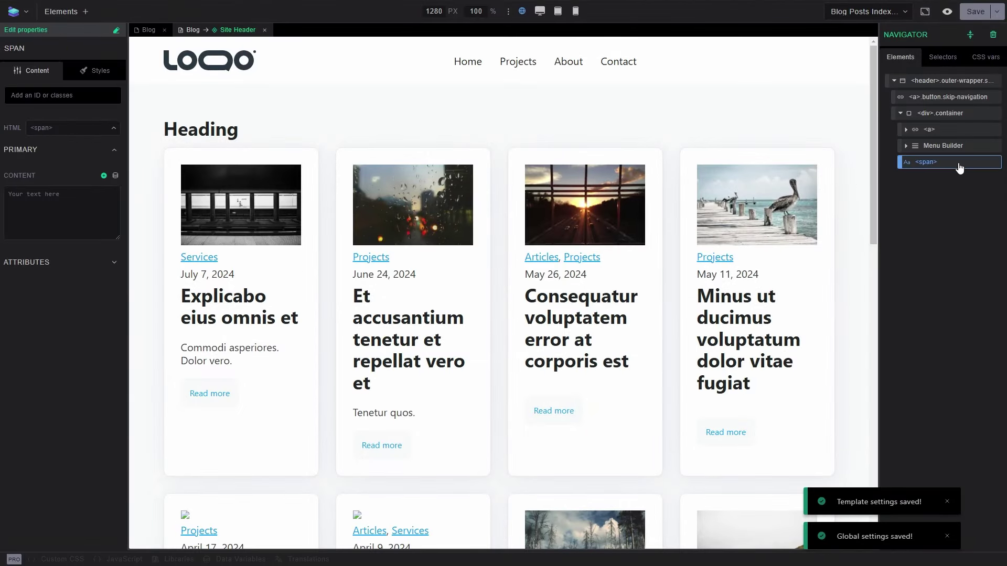
pyautogui.click(104, 177)
pyautogui.click(86, 225)
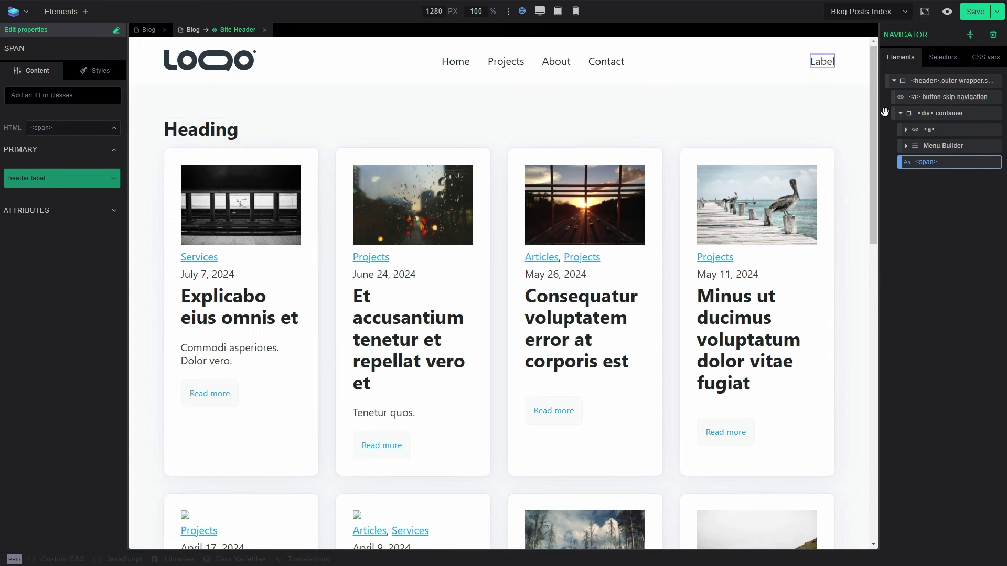
pyautogui.click(116, 31)
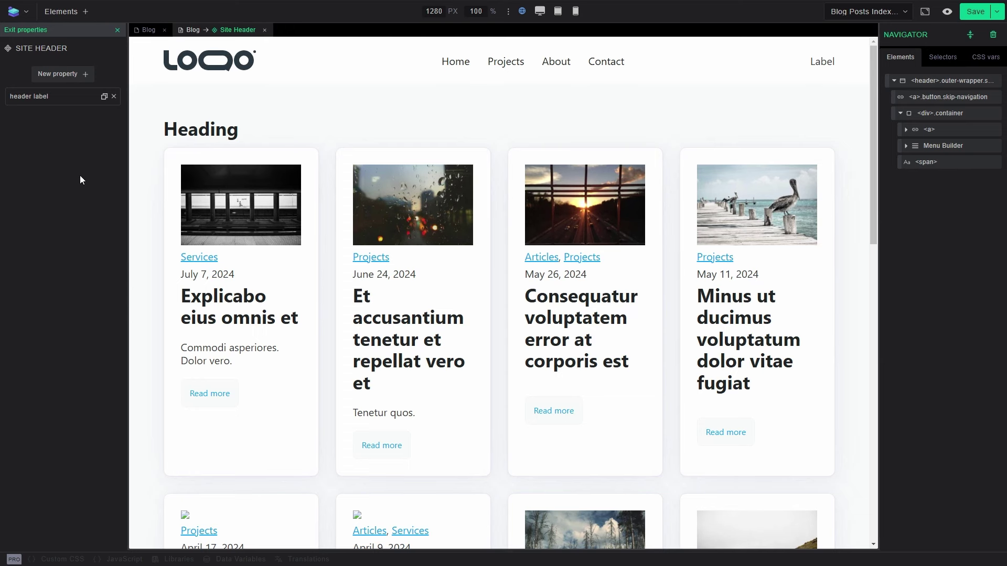
pyautogui.click(117, 31)
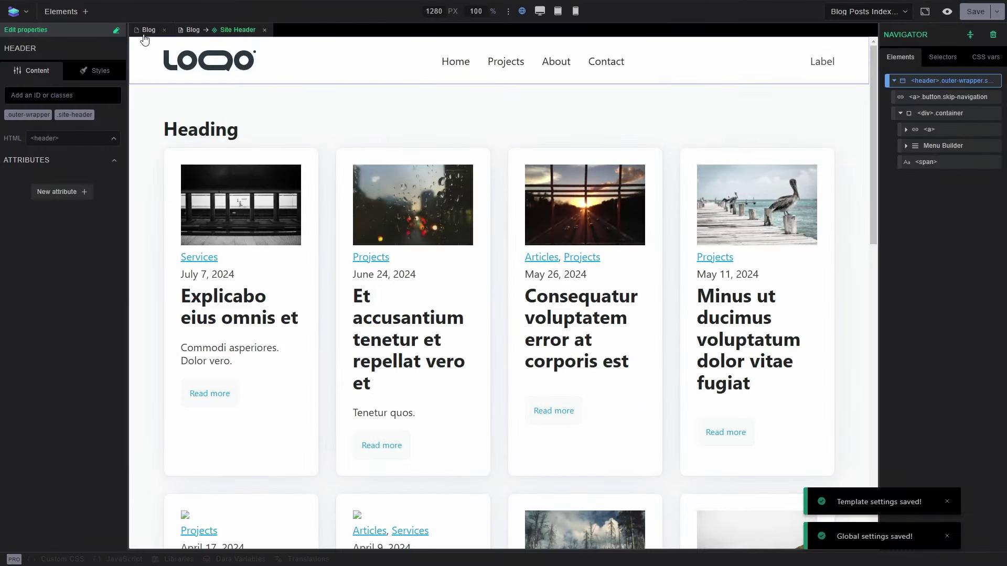
# In the Blog template, enter 'Change it' as the Site Header's HEADER LABEL value.
pyautogui.click(140, 35)
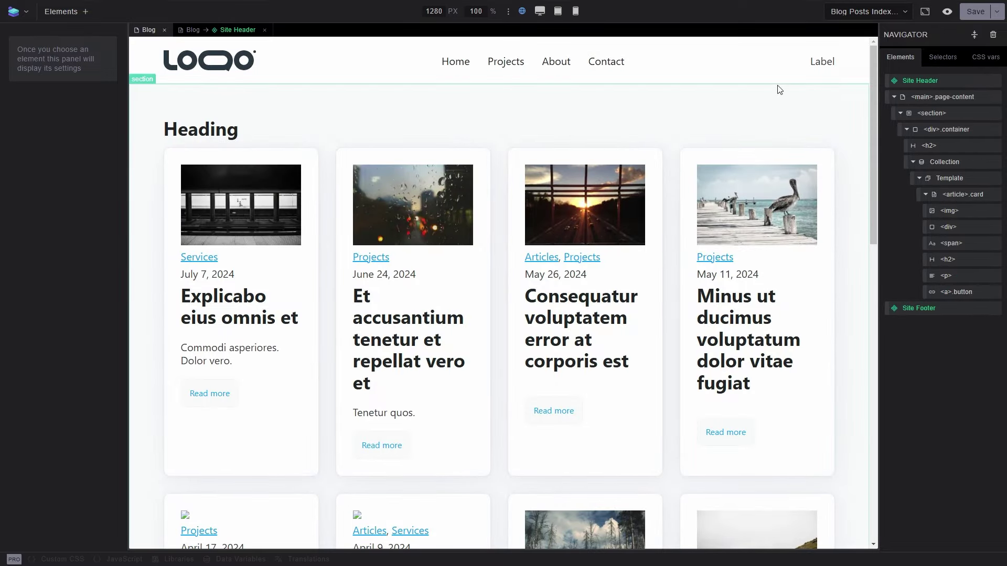
pyautogui.click(923, 81)
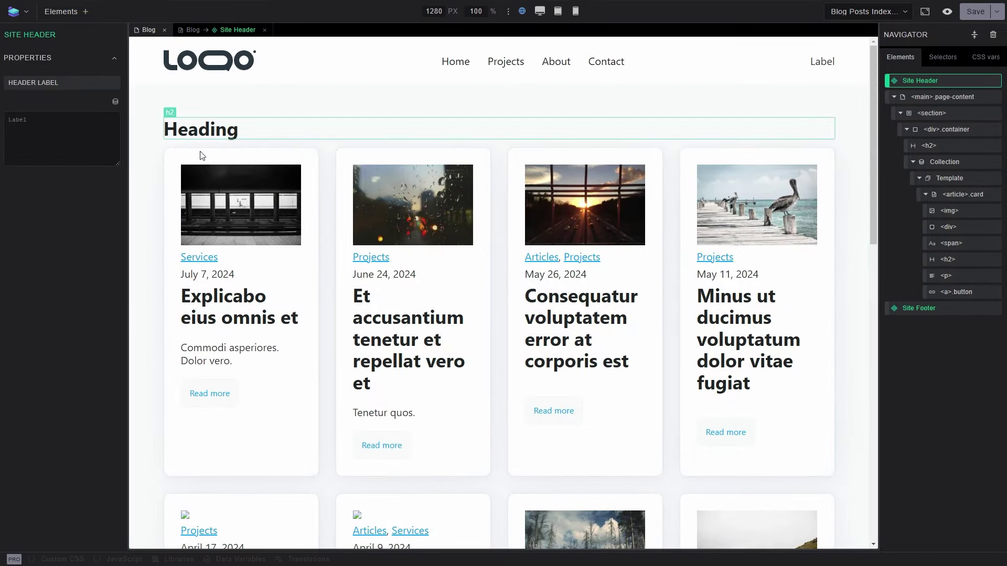
pyautogui.click(78, 137)
pyautogui.write('Change it')
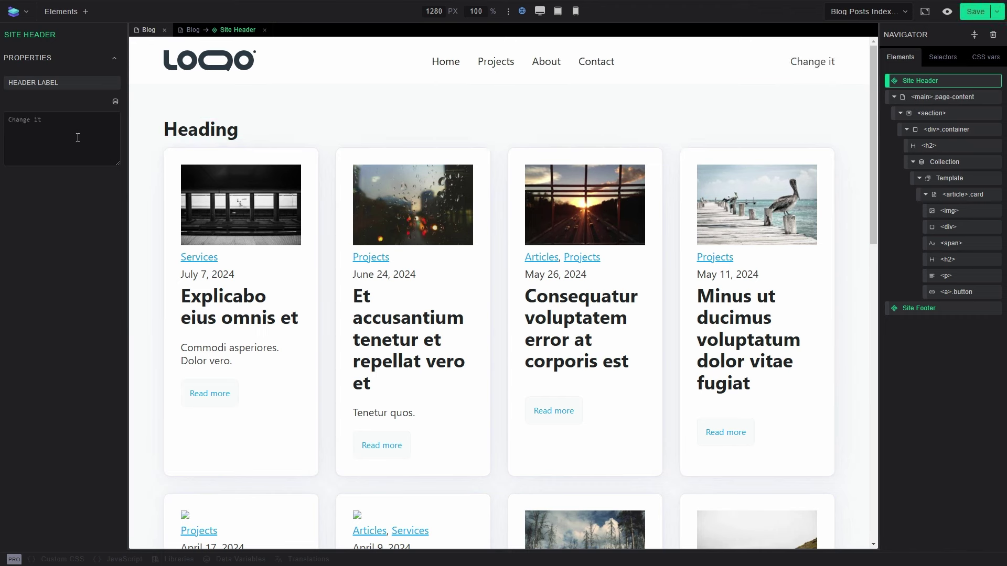